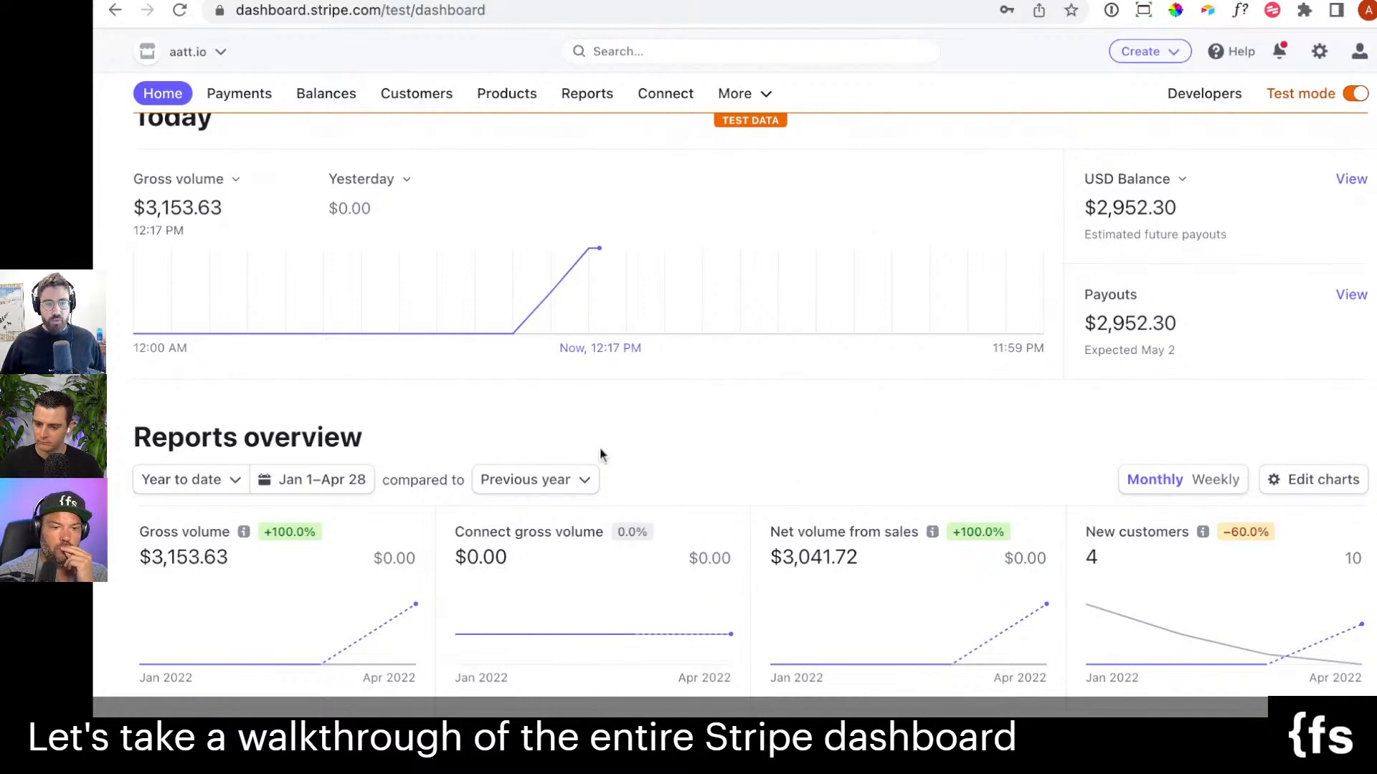
Review the Reports overview charts and the Today section with gross volume, USD balance and payouts on the test-mode home dashboard.
scroll(987, 430, down, 2)
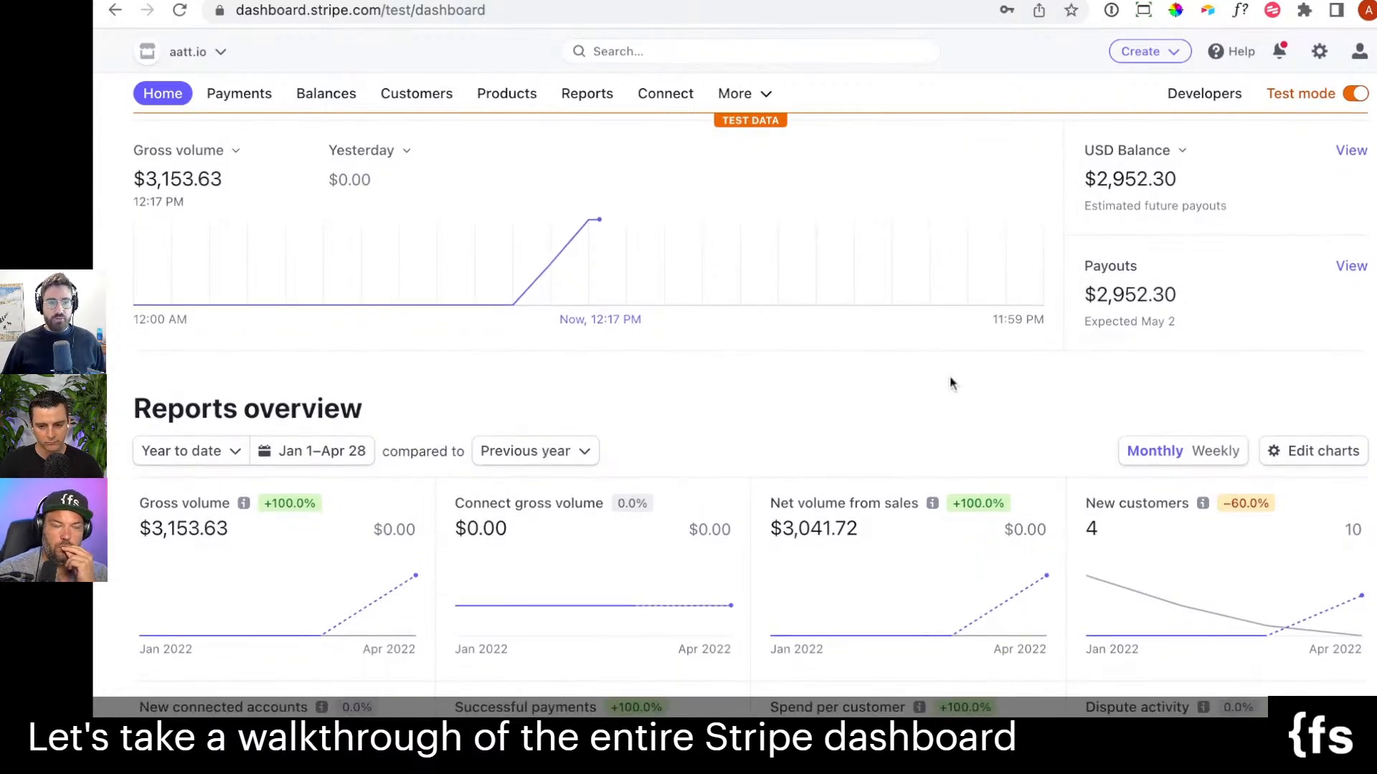
scroll(950, 382, down, 3)
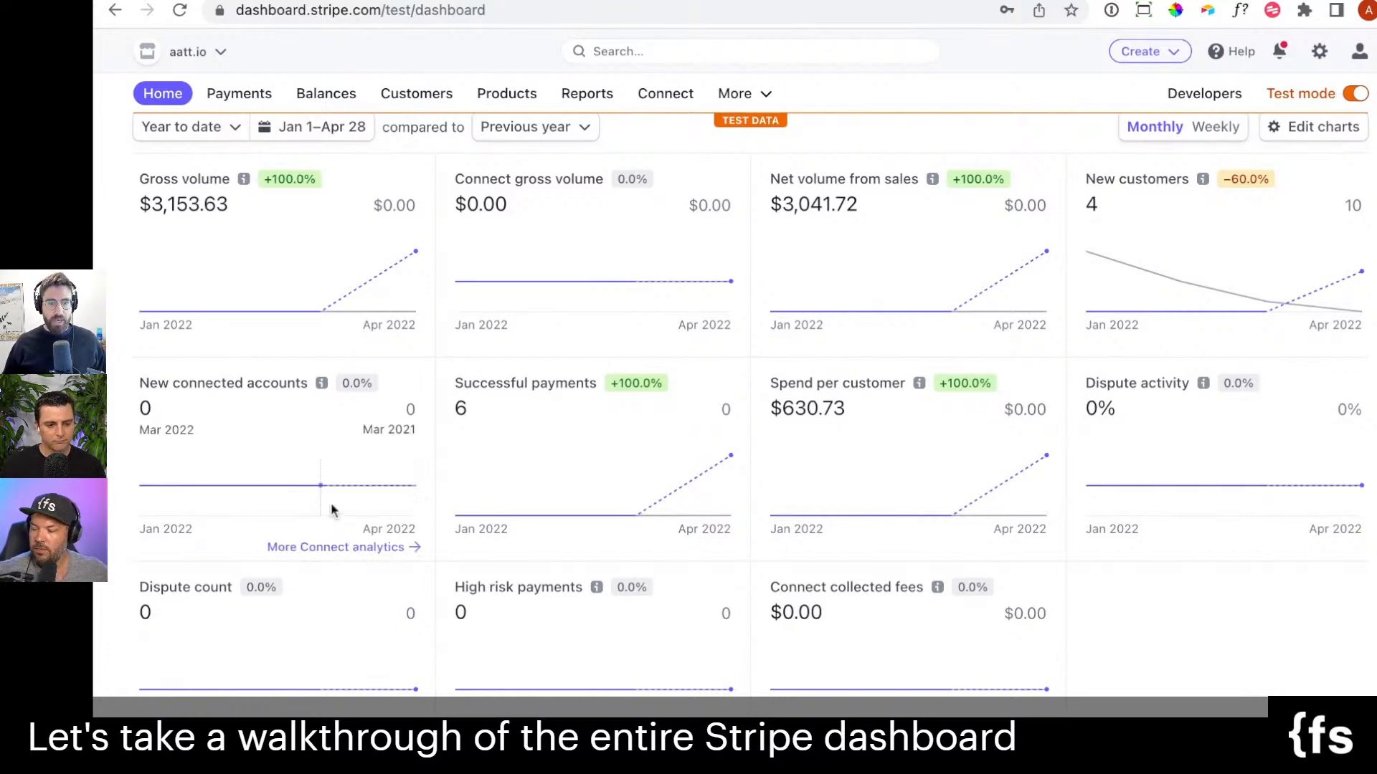
scroll(1209, 631, up, 1)
scroll(1209, 631, up, 2)
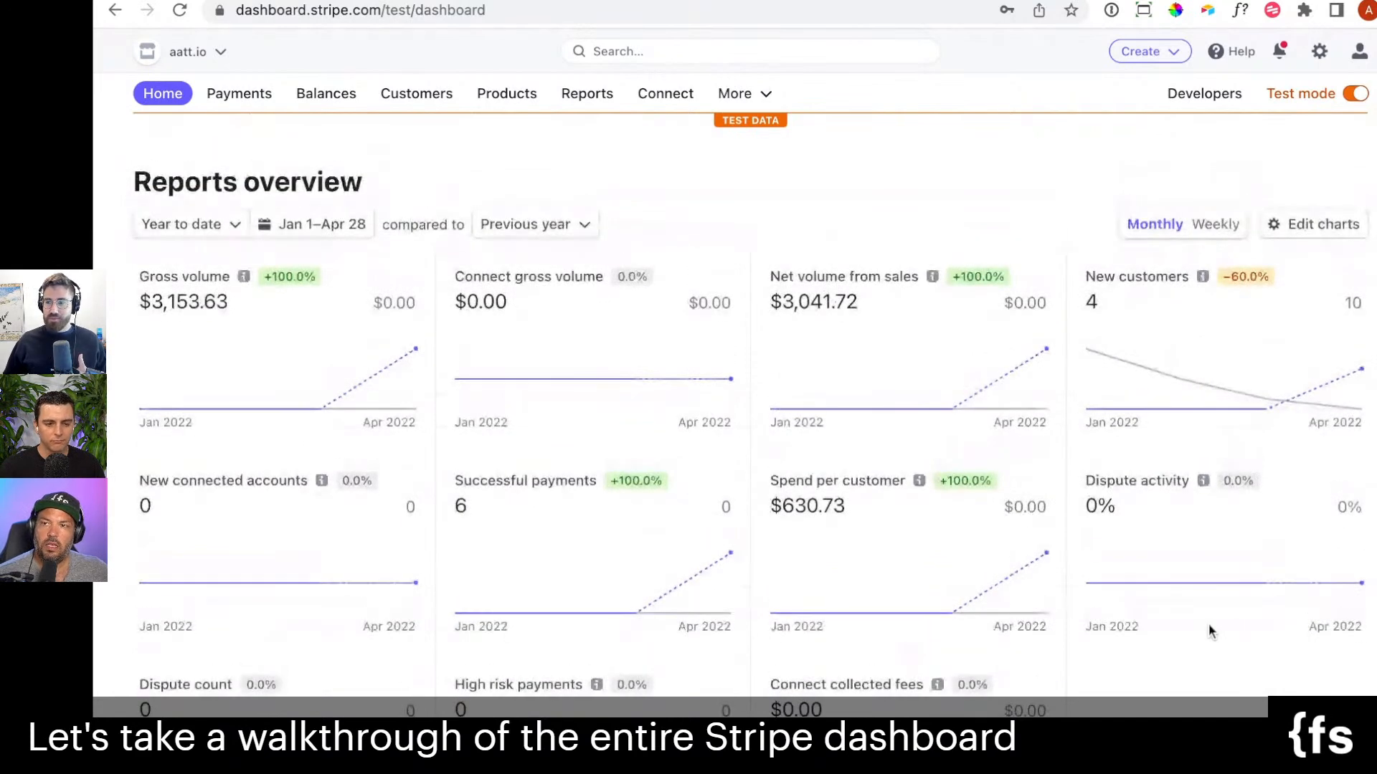
scroll(1209, 631, up, 1)
scroll(1223, 548, up, 1)
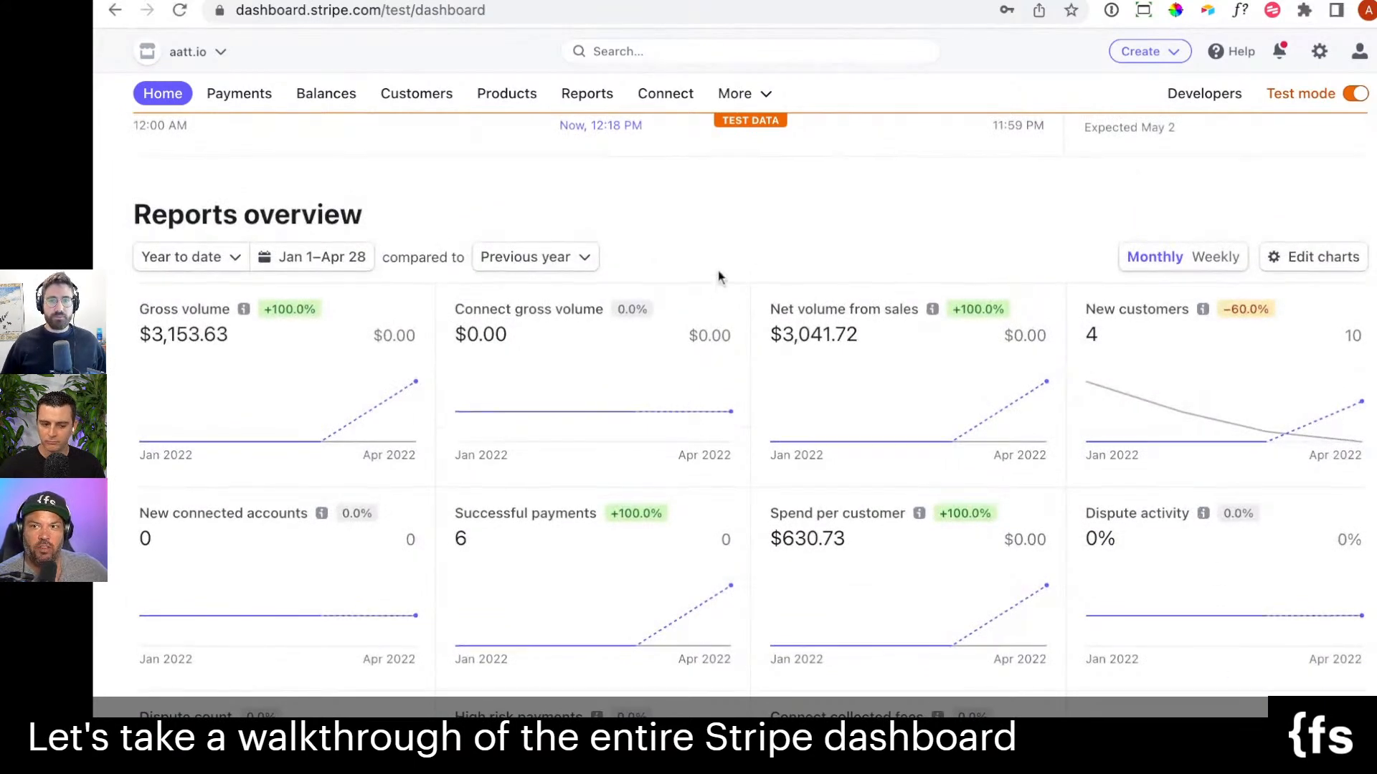
scroll(855, 430, up, 5)
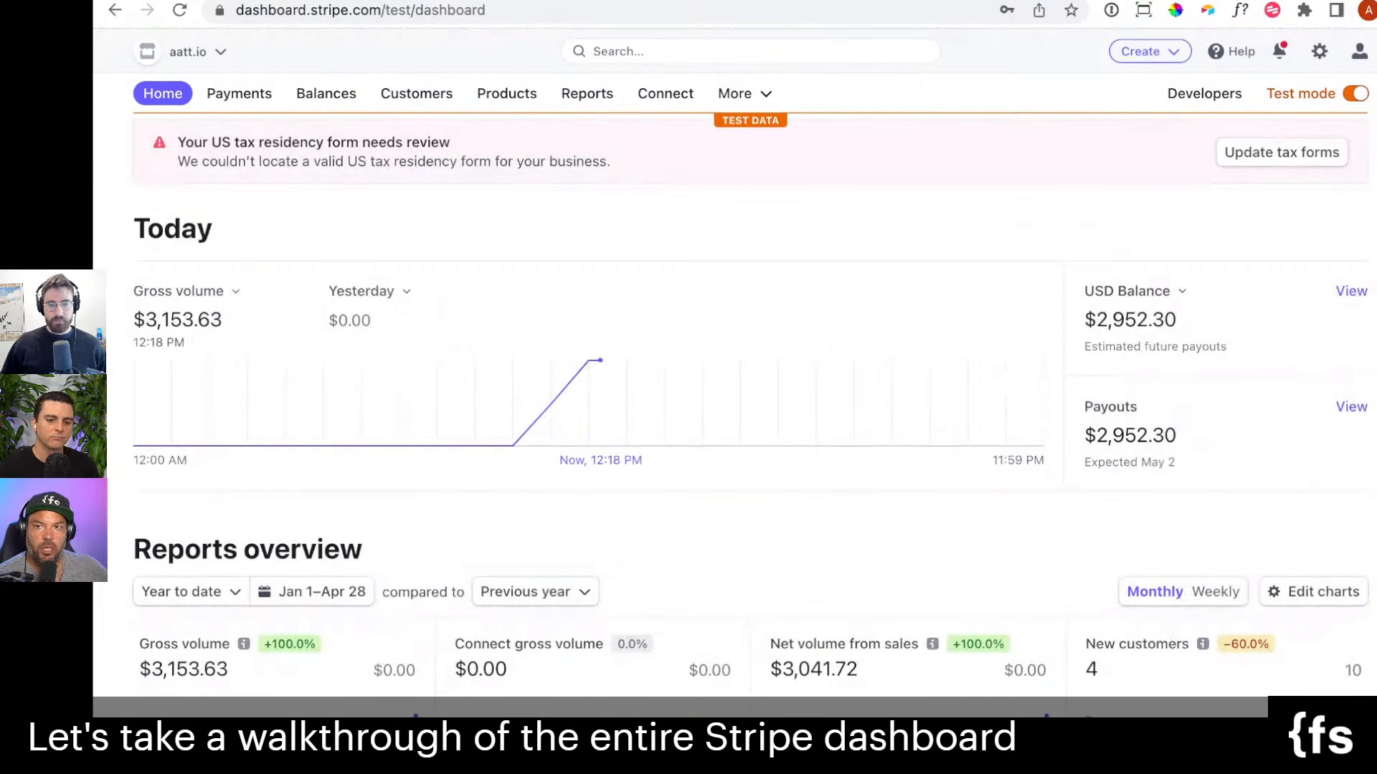
click(717, 581)
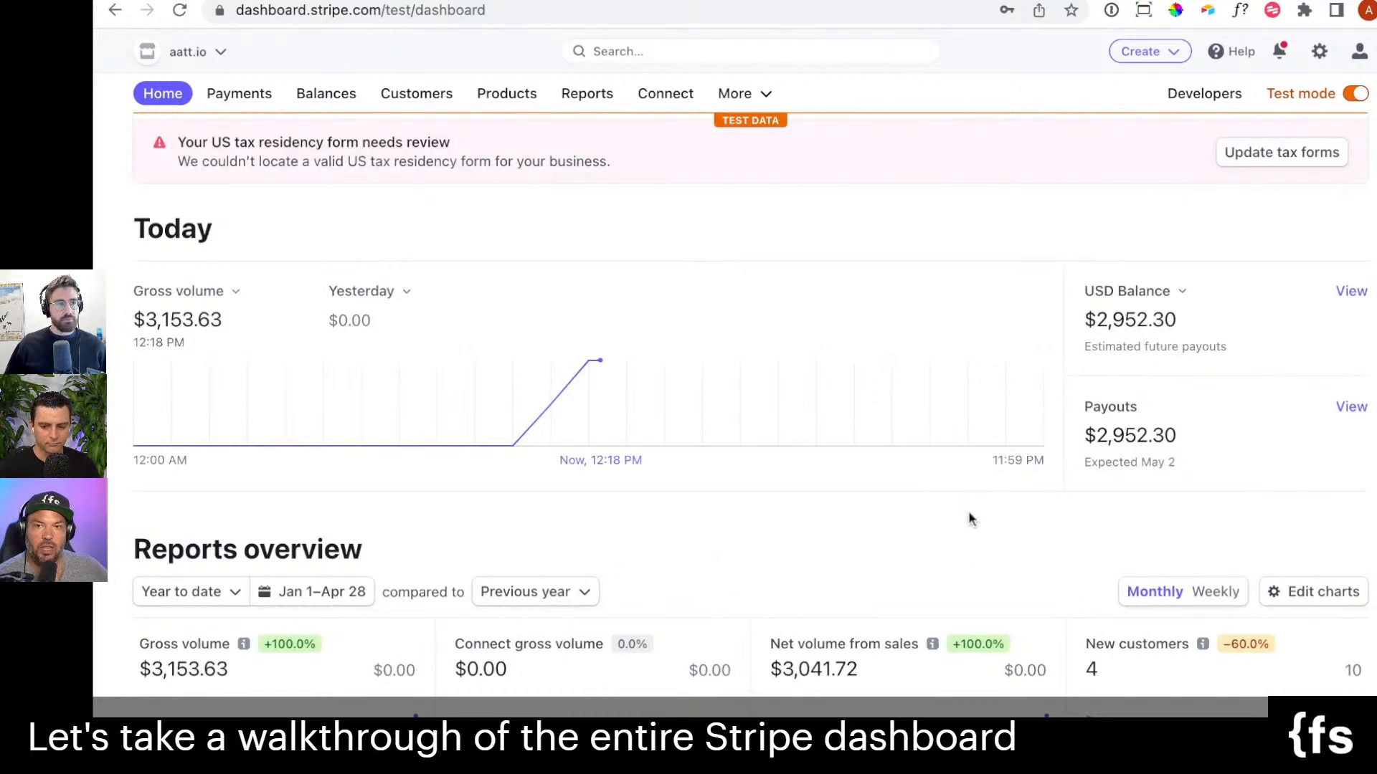
scroll(968, 506, up, 1)
scroll(975, 478, up, 1)
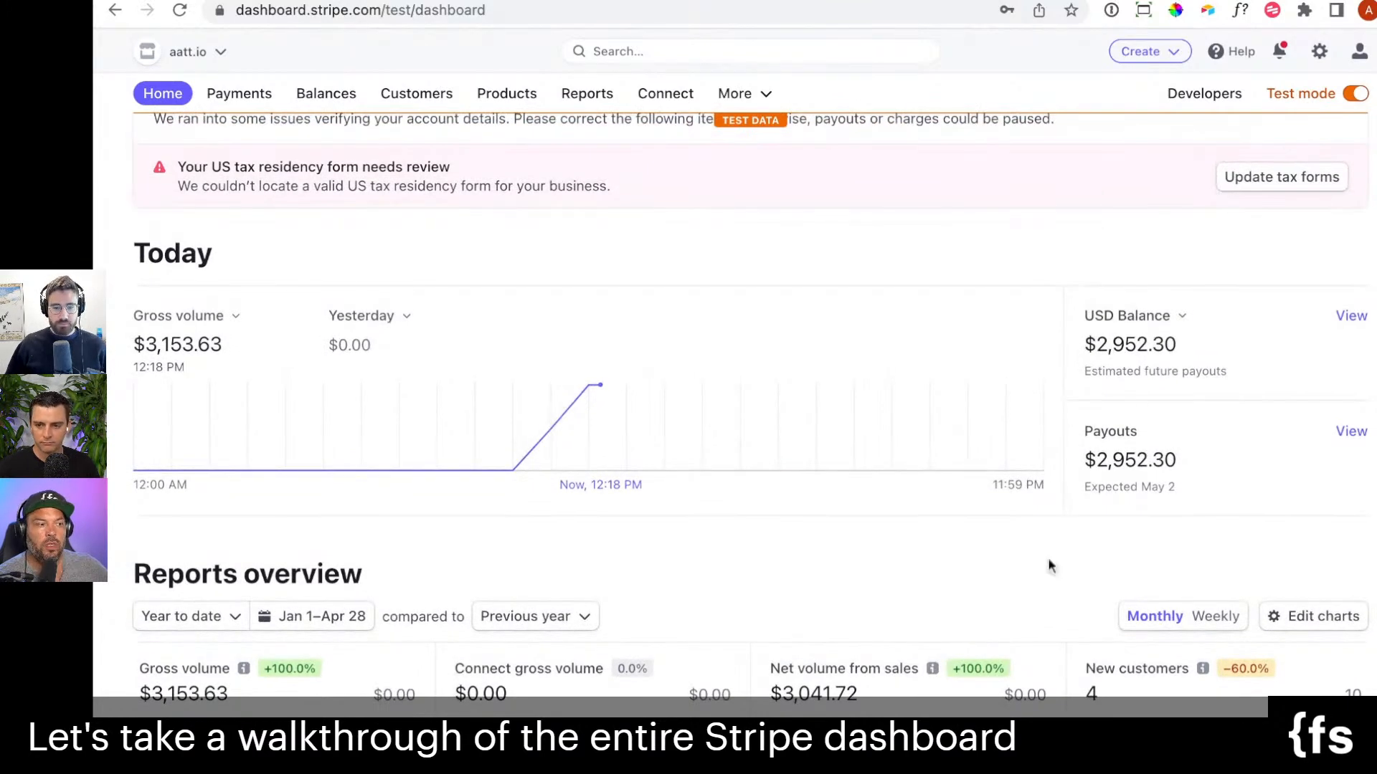
key(super+Tab)
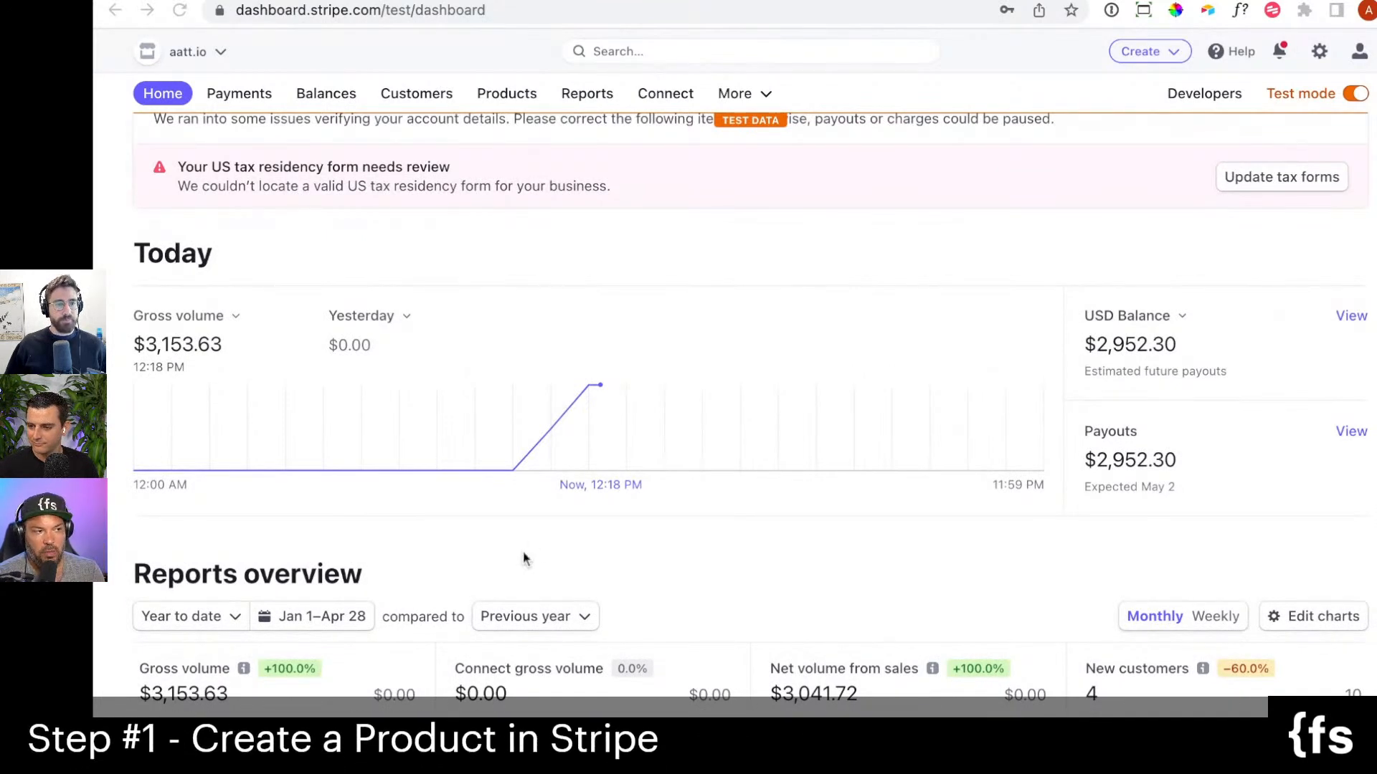
click(561, 534)
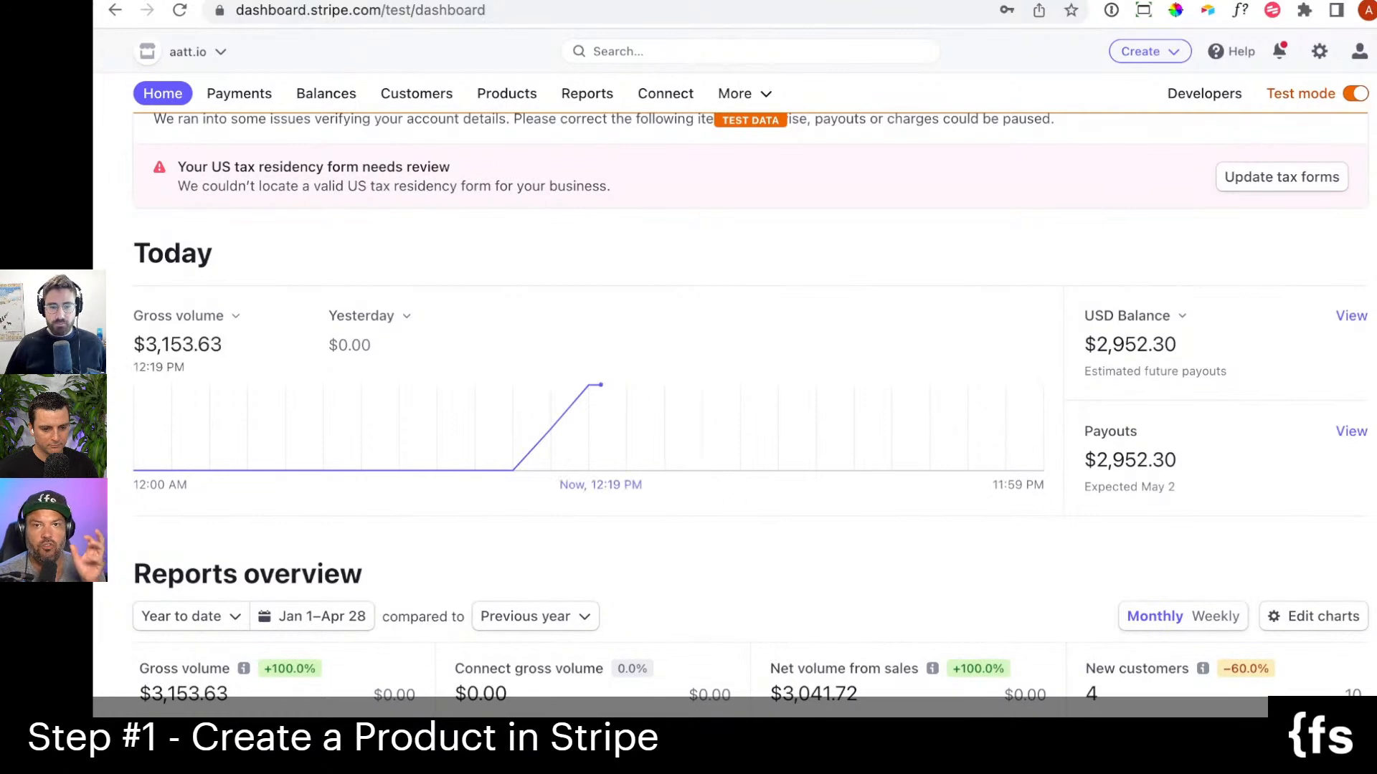
click(705, 574)
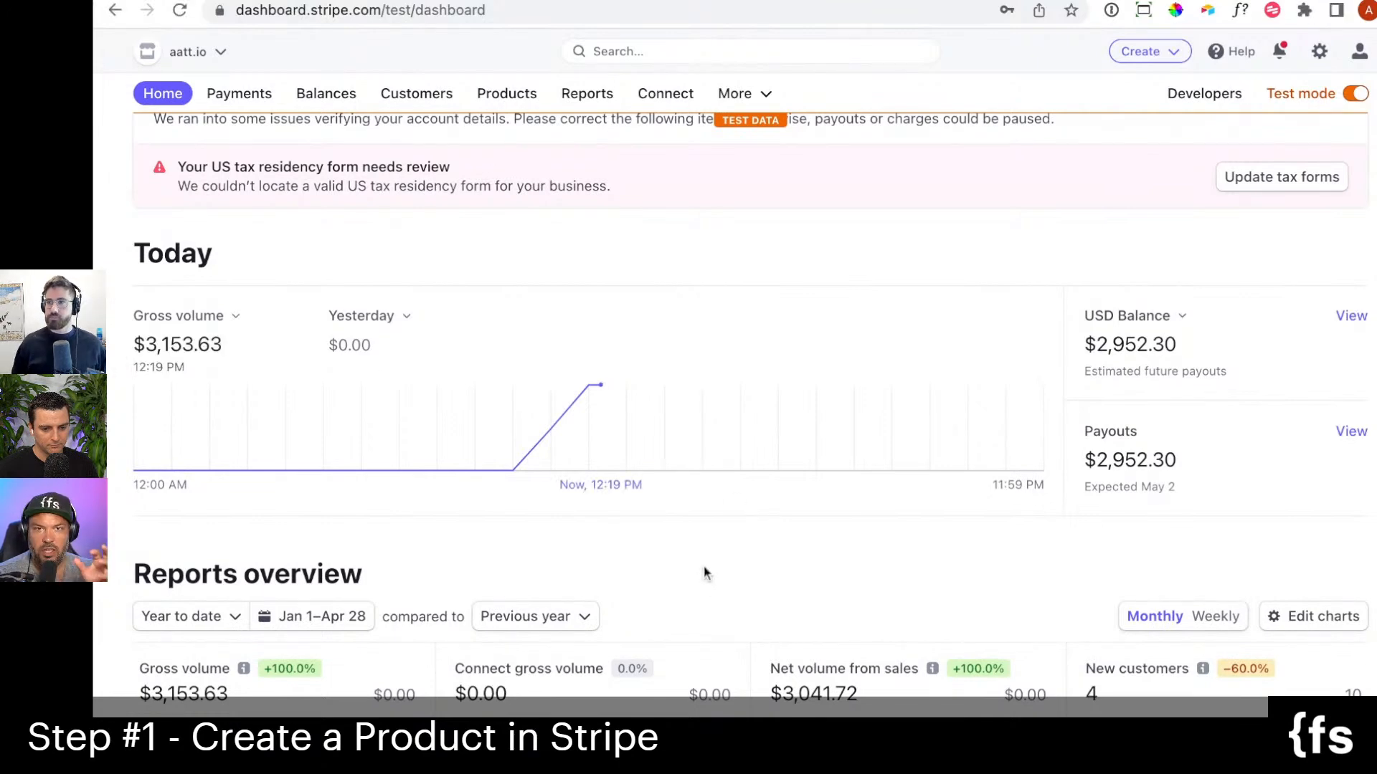
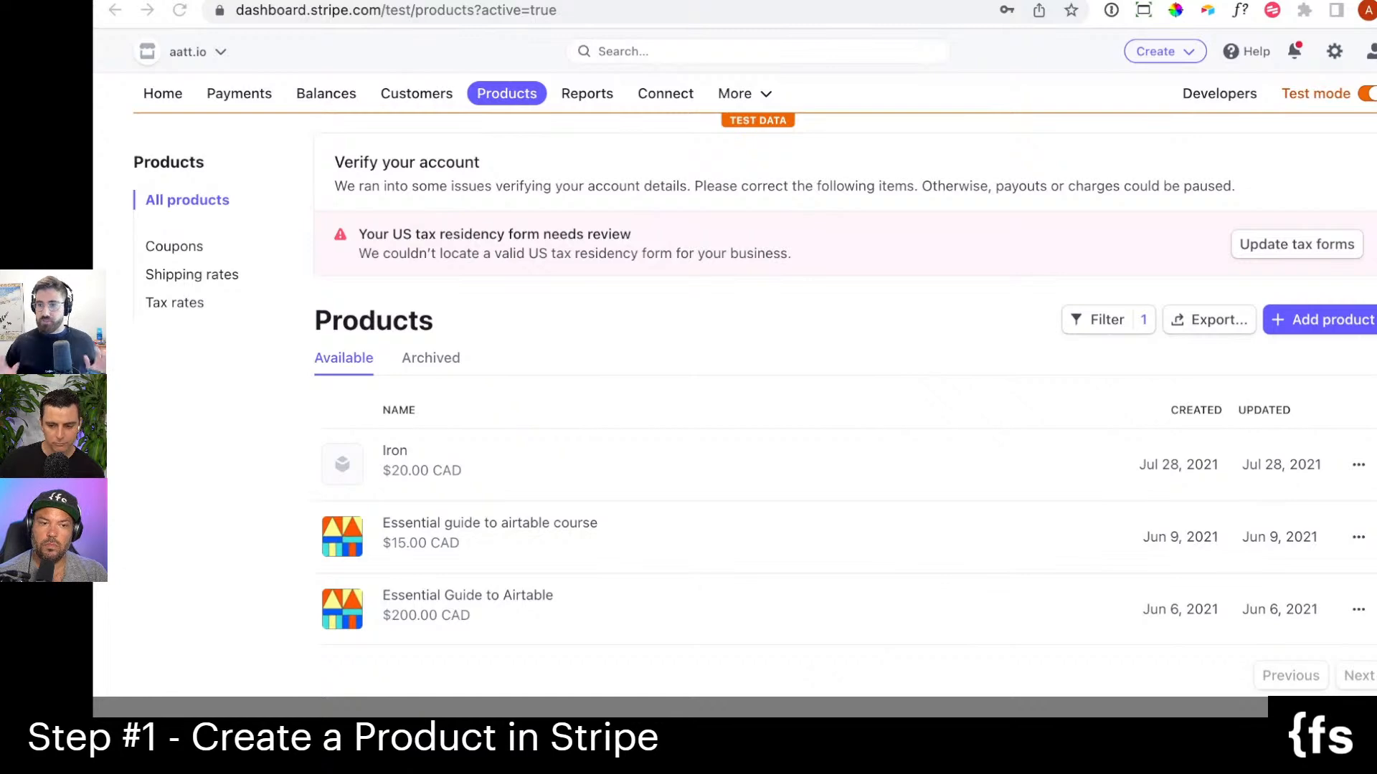
Start a new product named "Webfow hosting" with the description "This is for webflow hosting".
click(1326, 323)
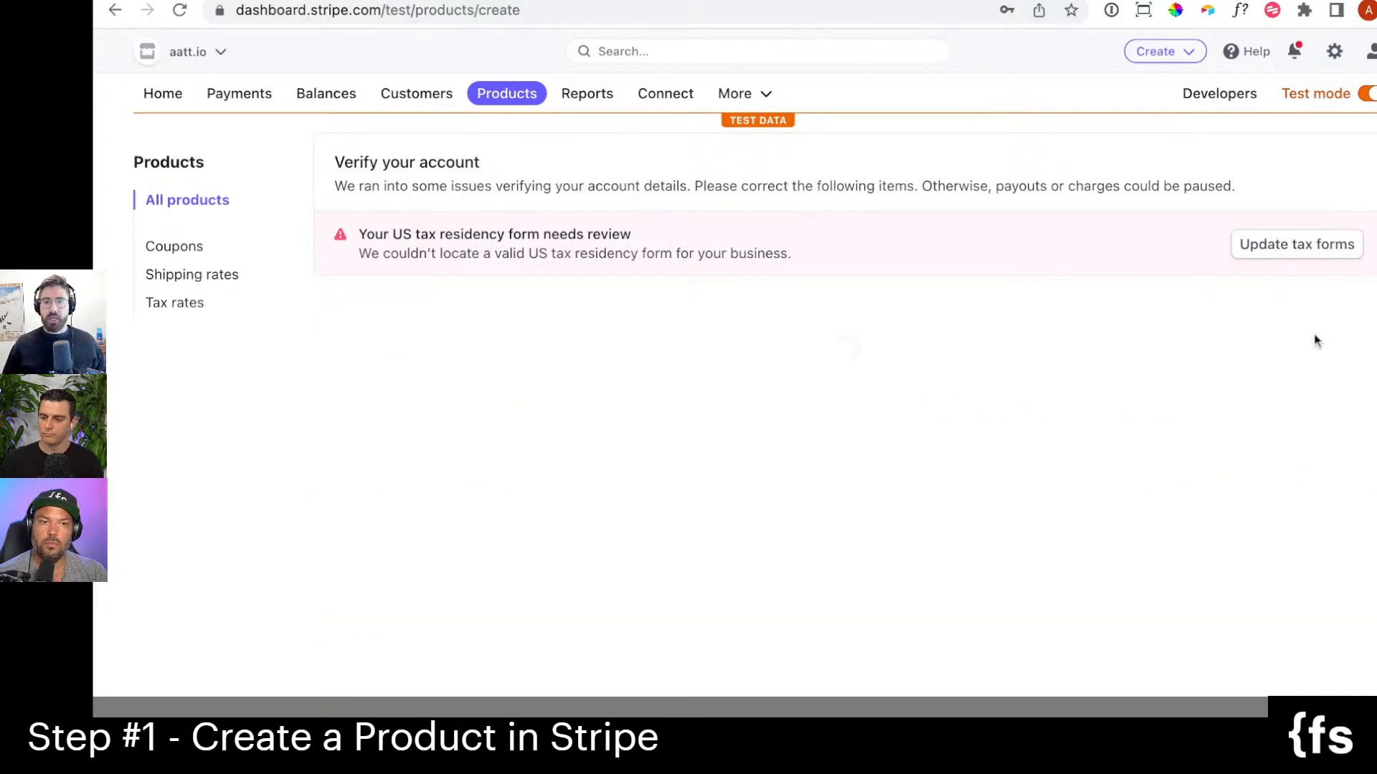
click(614, 278)
text(Web)
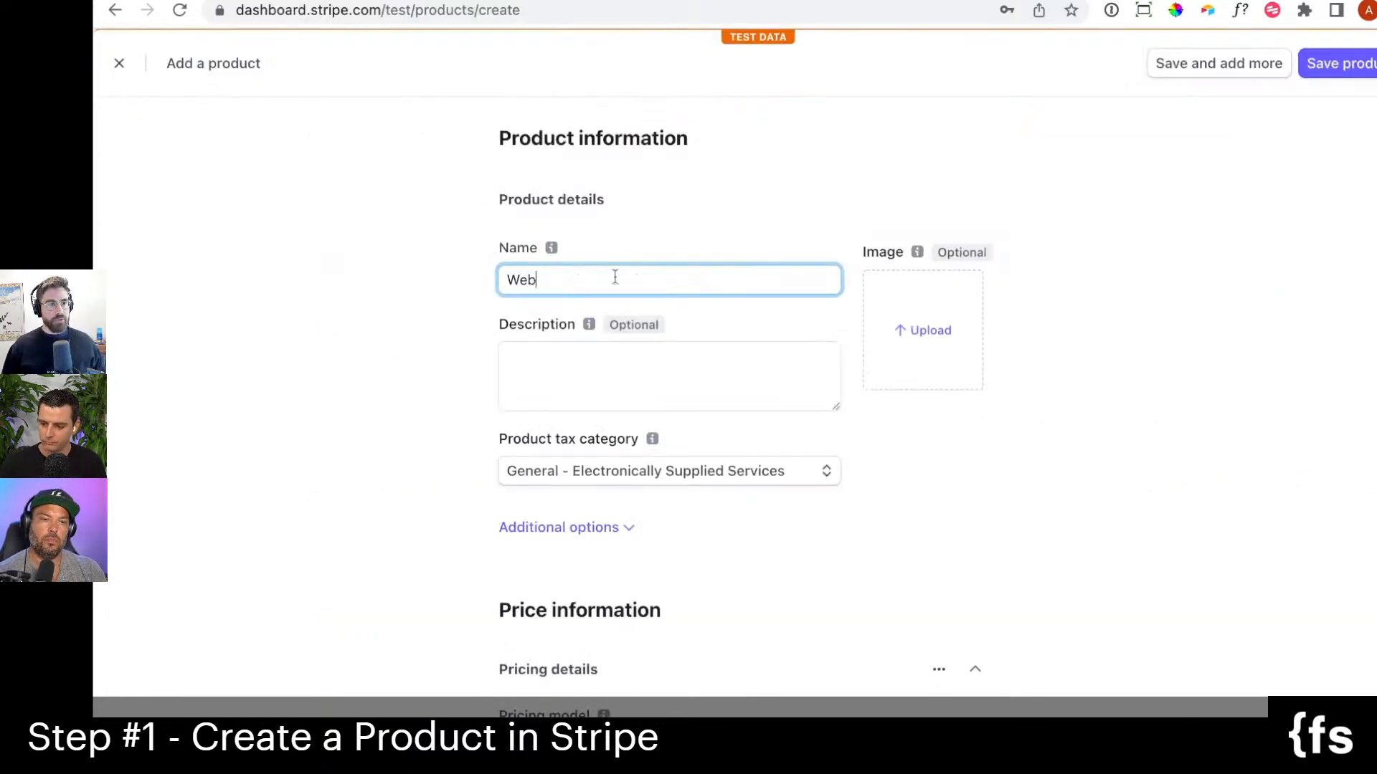
text(fow hosting)
click(608, 380)
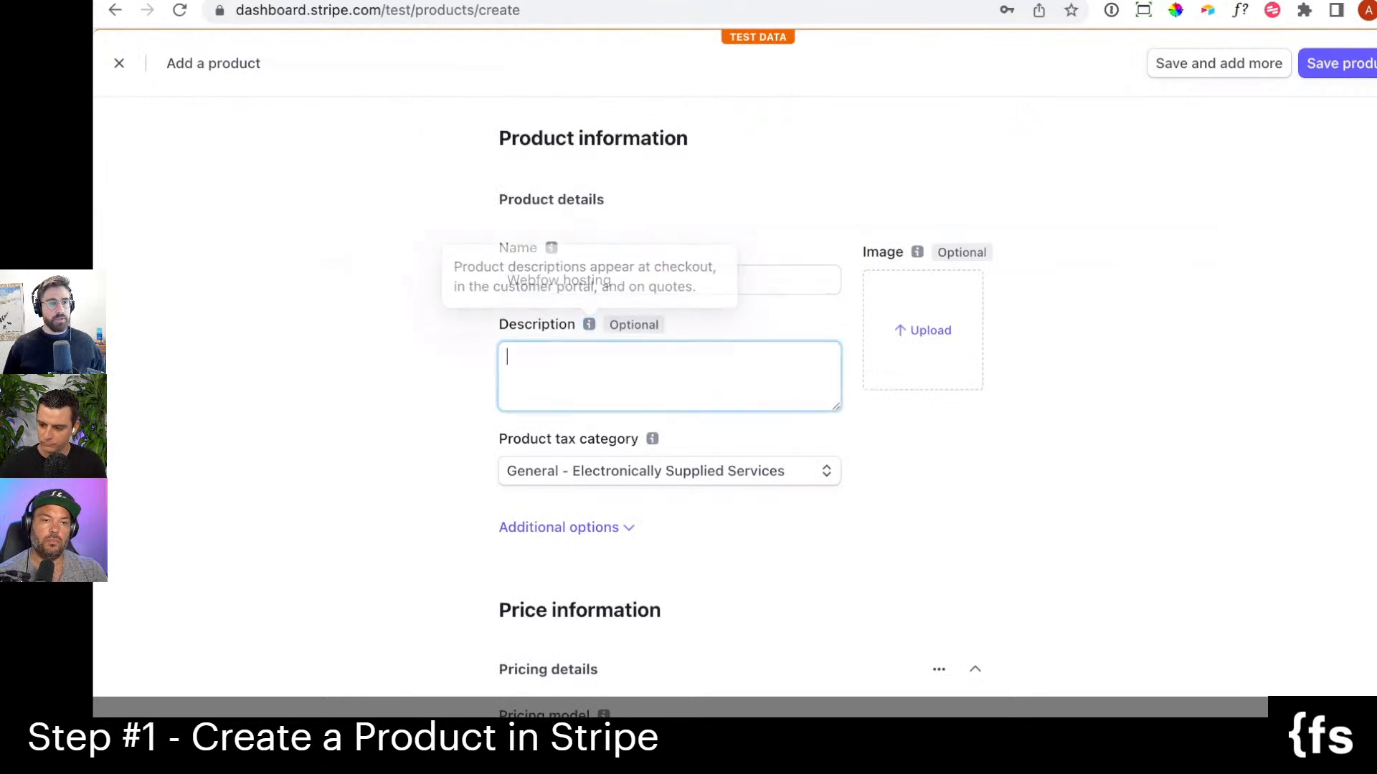
text(This is for)
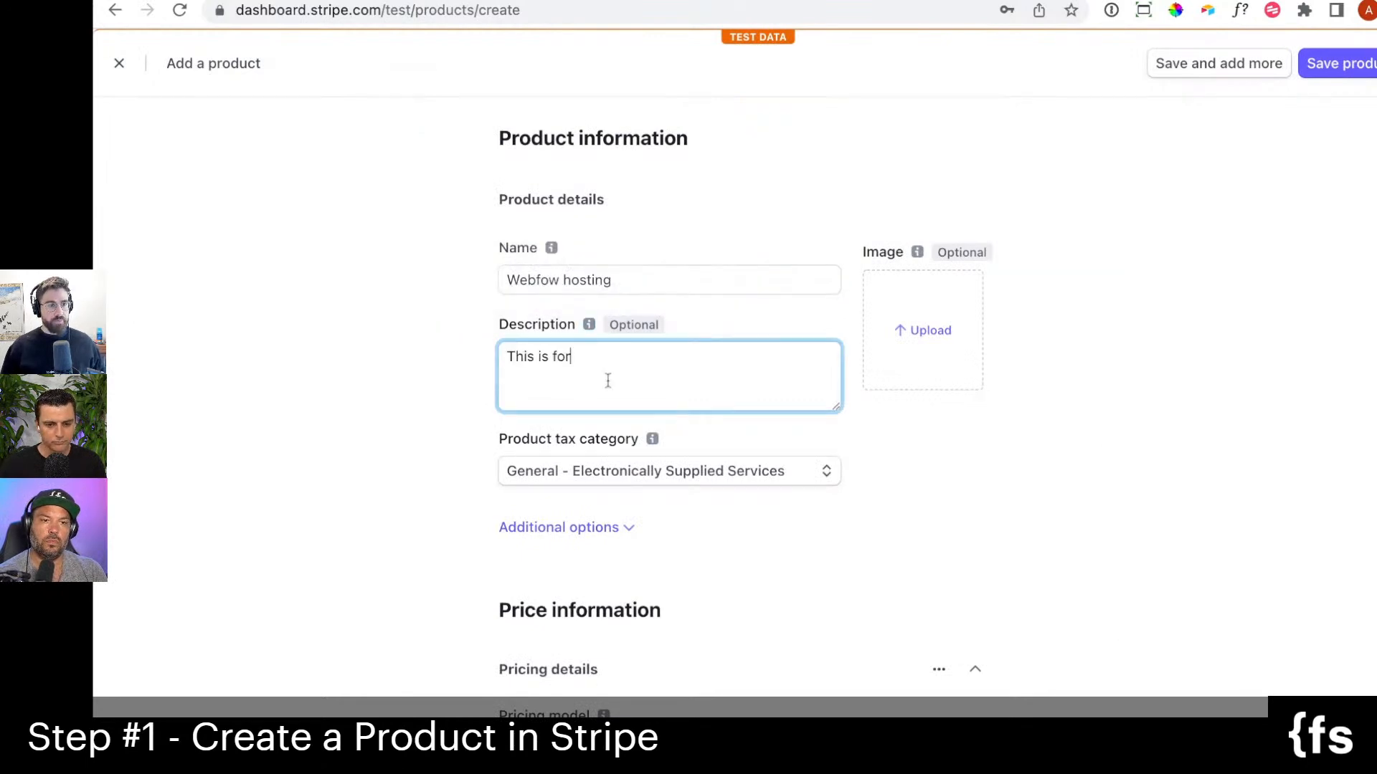
text( webflow hosting)
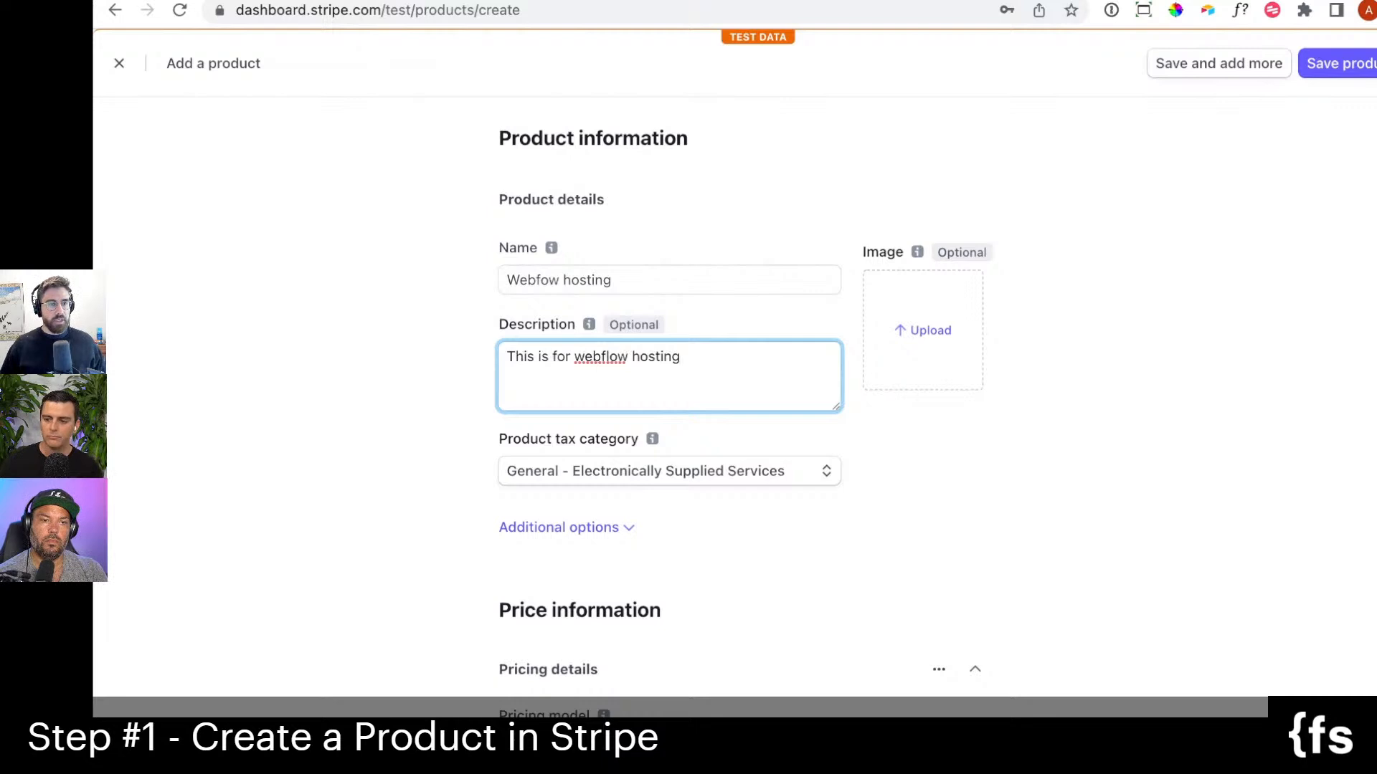
Set the product tax category to General - Services.
click(665, 471)
text(ser)
click(601, 548)
Set the new product's price to 30.00 USD.
scroll(372, 473, down, 4)
scroll(387, 480, down, 3)
click(749, 403)
click(891, 472)
click(575, 470)
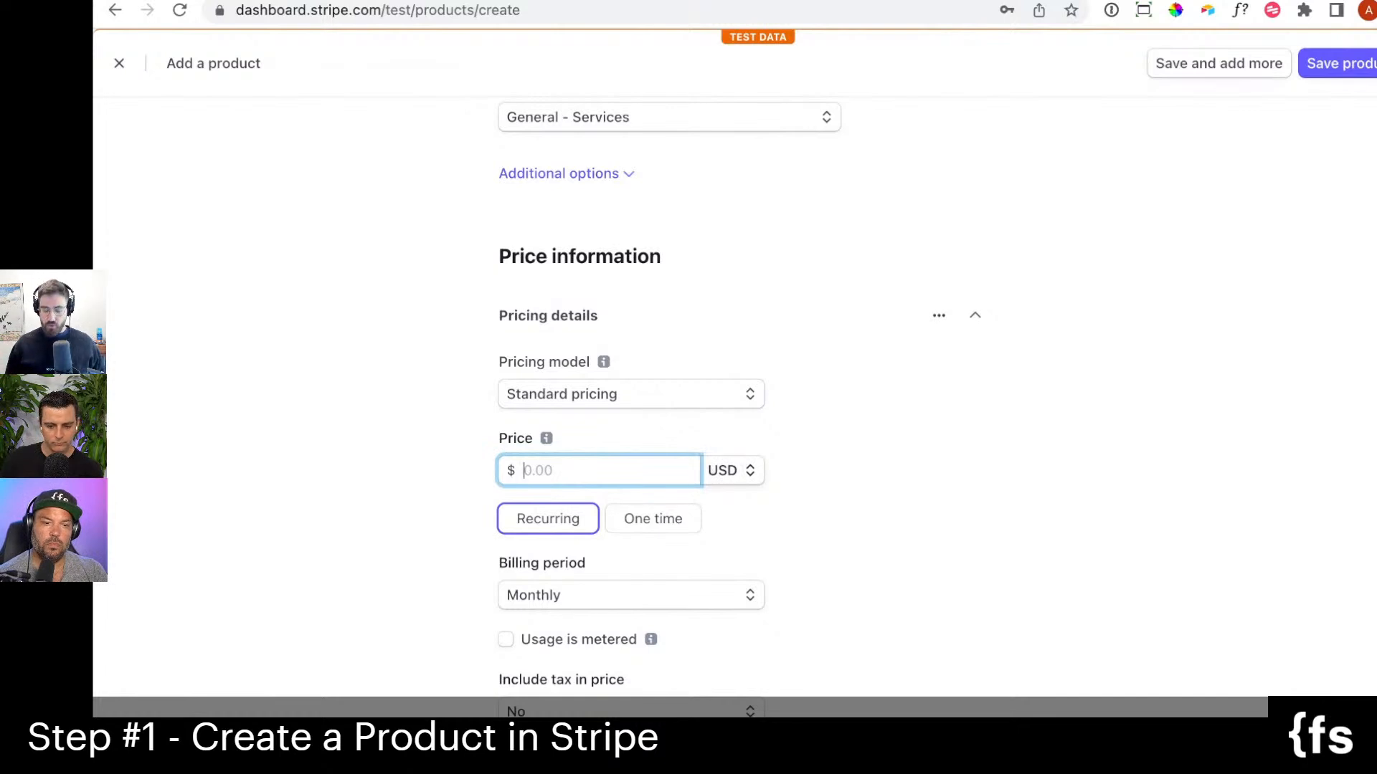
text(30)
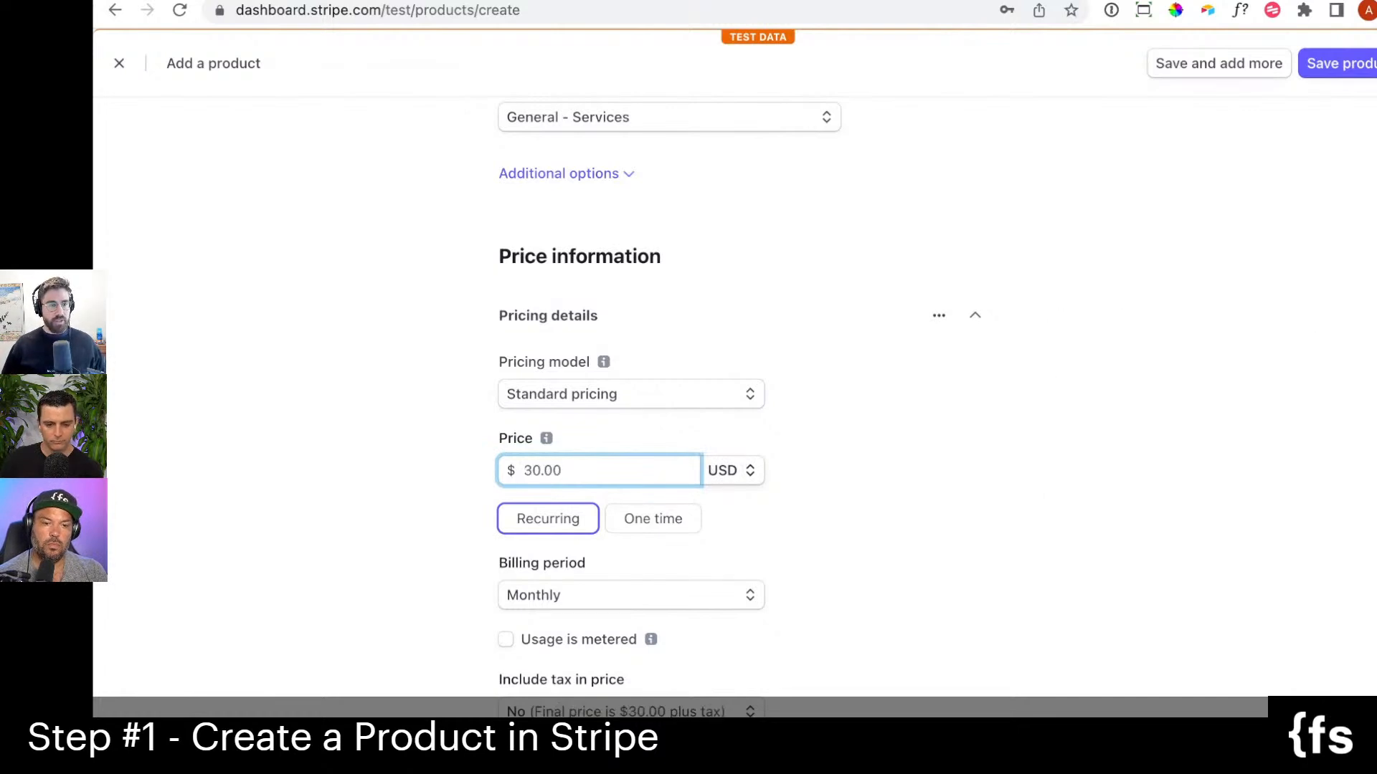
Check the pricing model choices, keep Standard pricing with monthly billing, and save the product.
scroll(408, 406, down, 1)
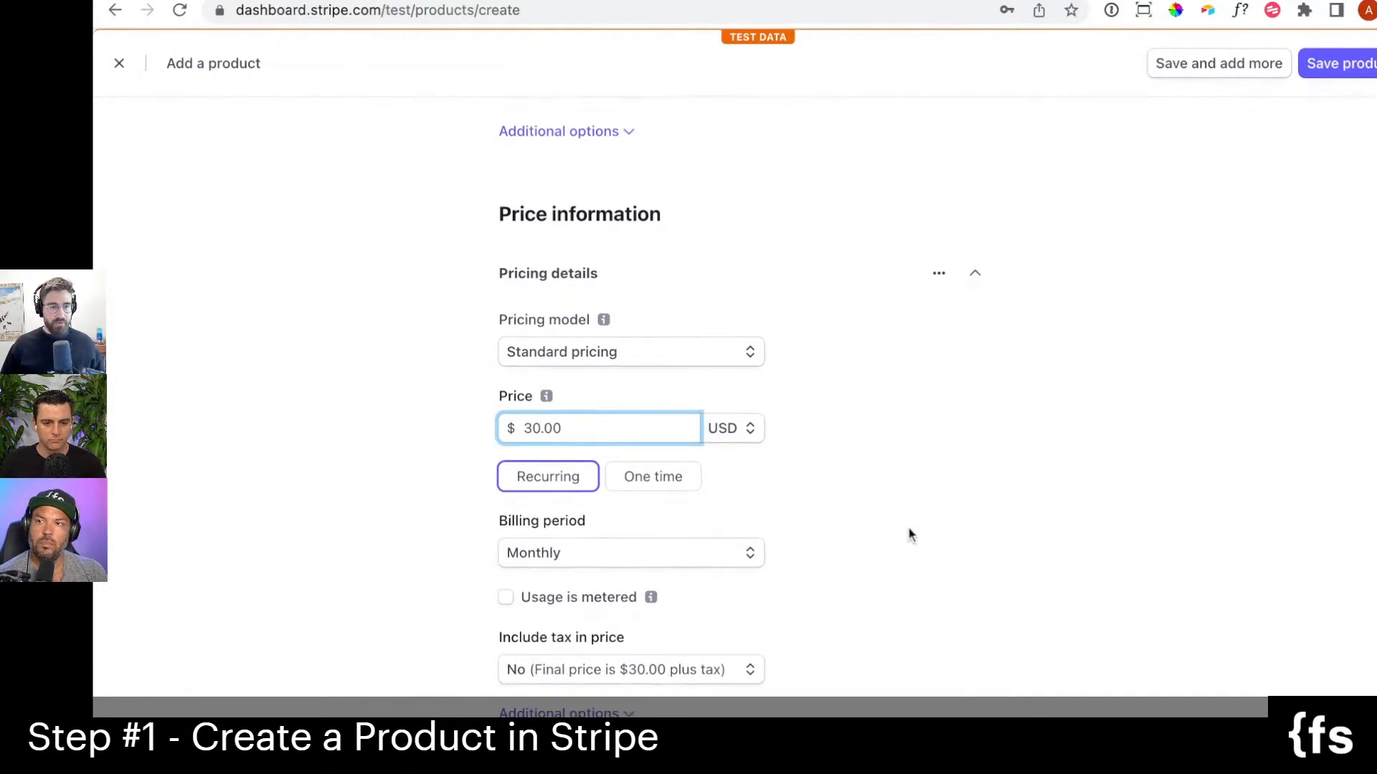
scroll(910, 531, down, 1)
click(661, 348)
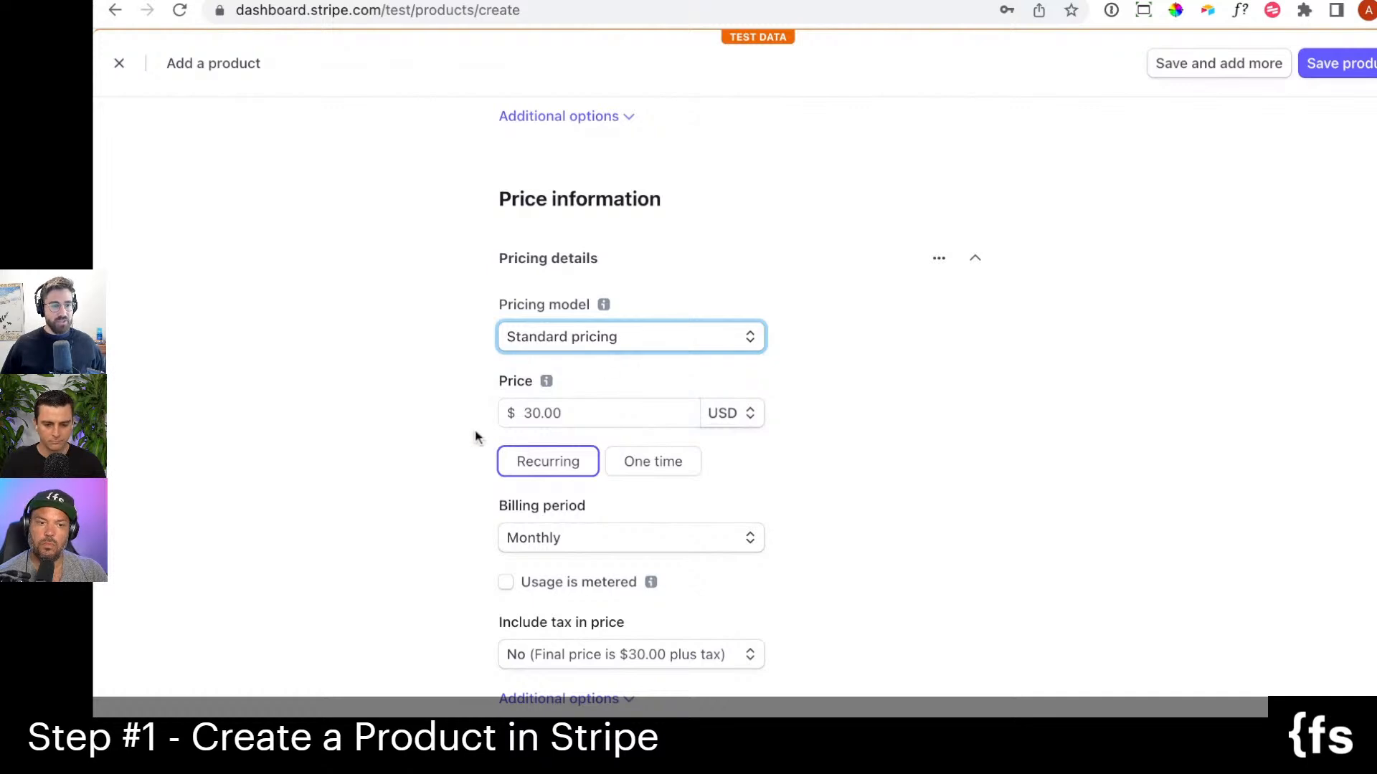
scroll(473, 434, down, 4)
scroll(461, 426, down, 1)
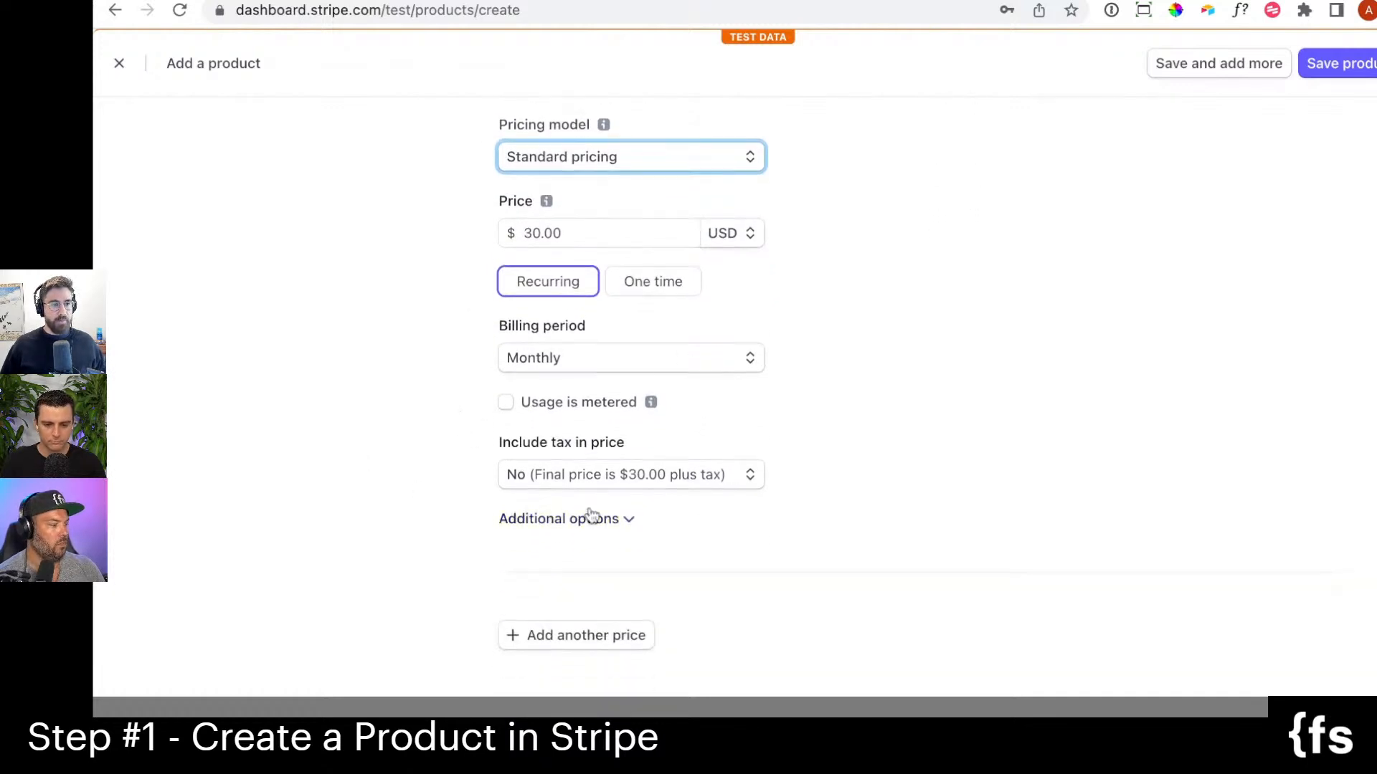
click(1344, 63)
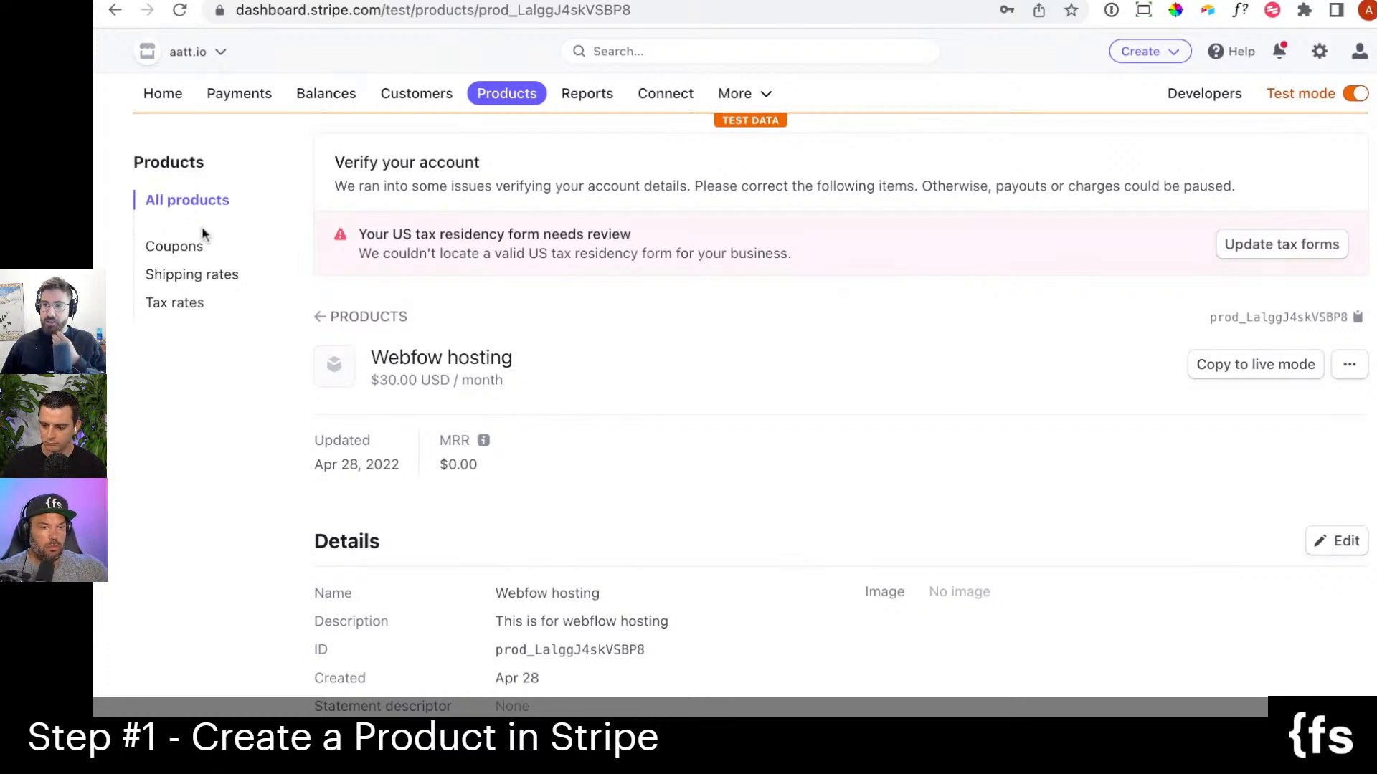
Reopen the Webfow hosting product from the list of all products and view its pricing section.
scroll(452, 465, down, 1)
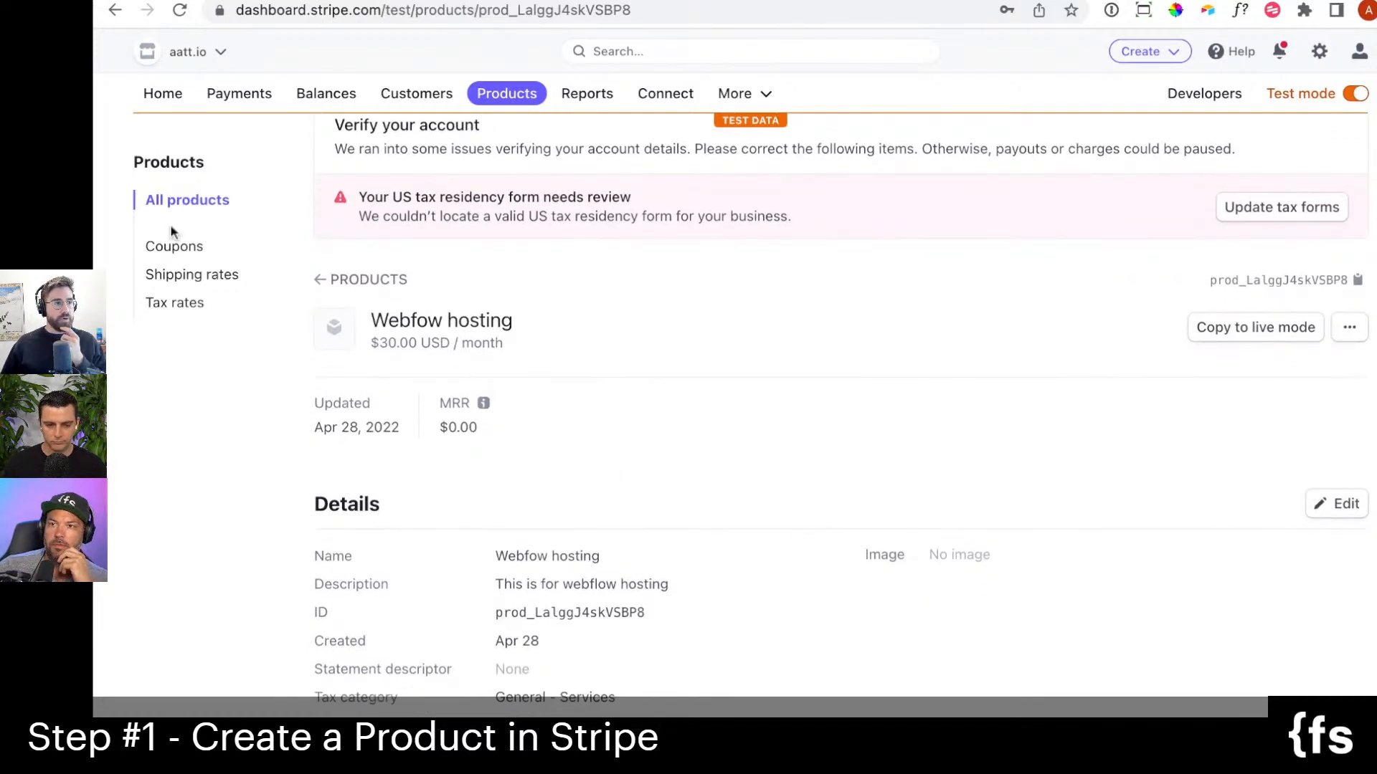
click(197, 202)
click(568, 488)
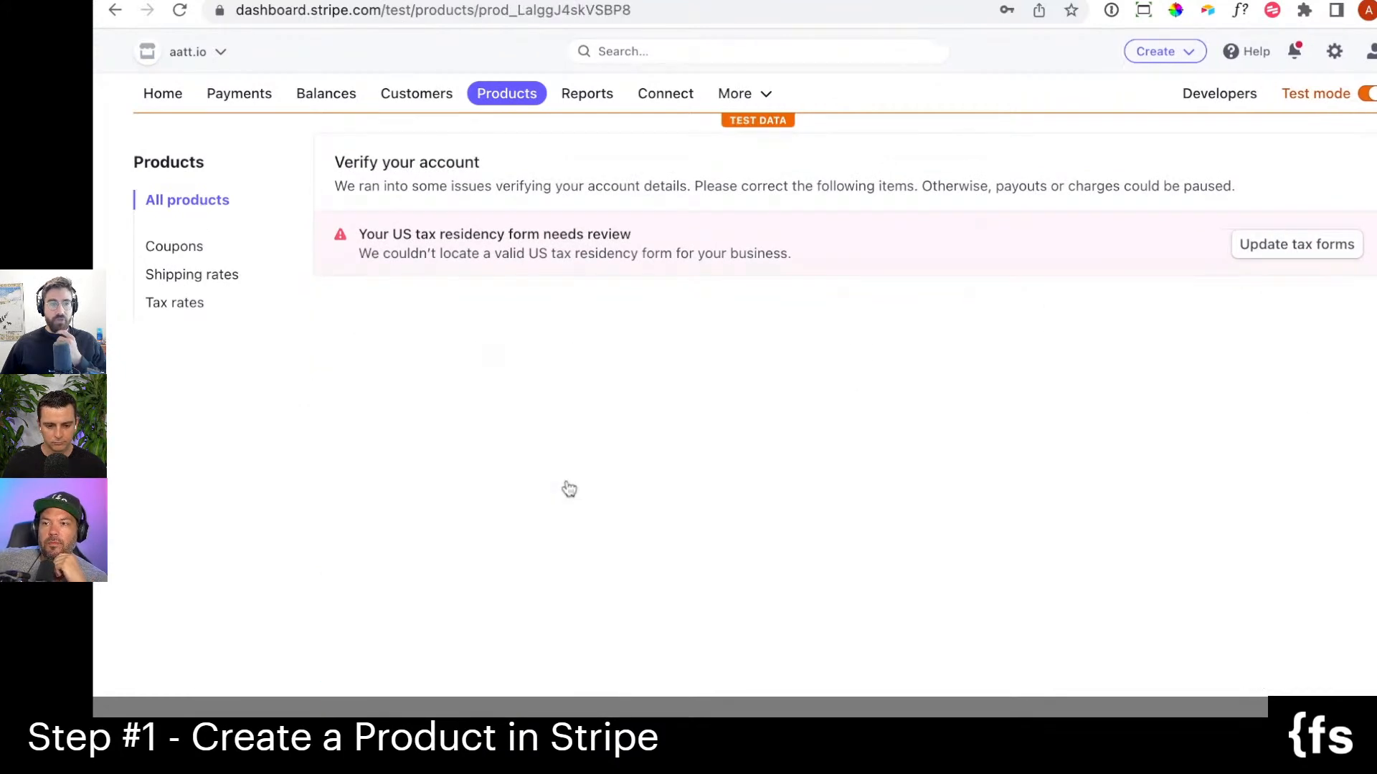
scroll(796, 501, down, 2)
scroll(615, 433, down, 3)
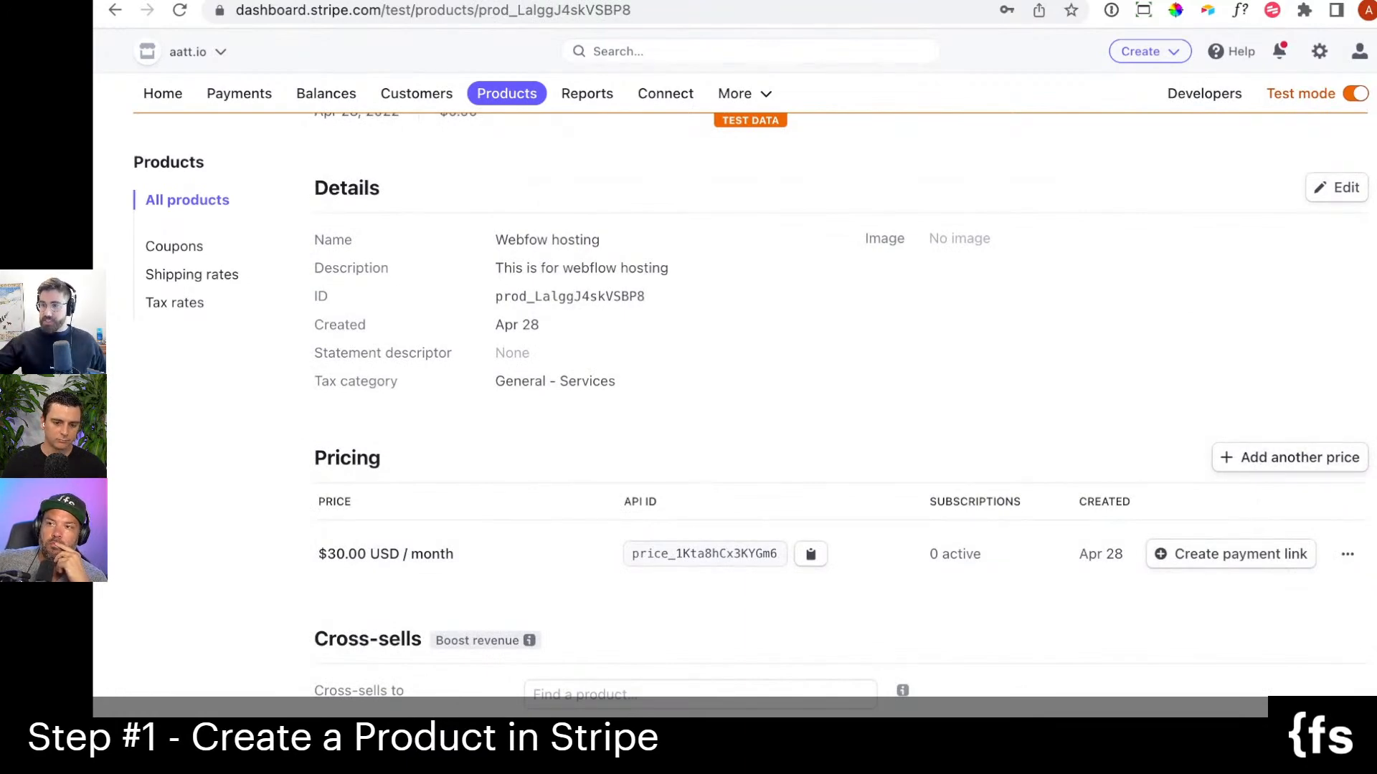
Add another recurring monthly price of 75.00 USD to the Webfow hosting product.
click(1289, 458)
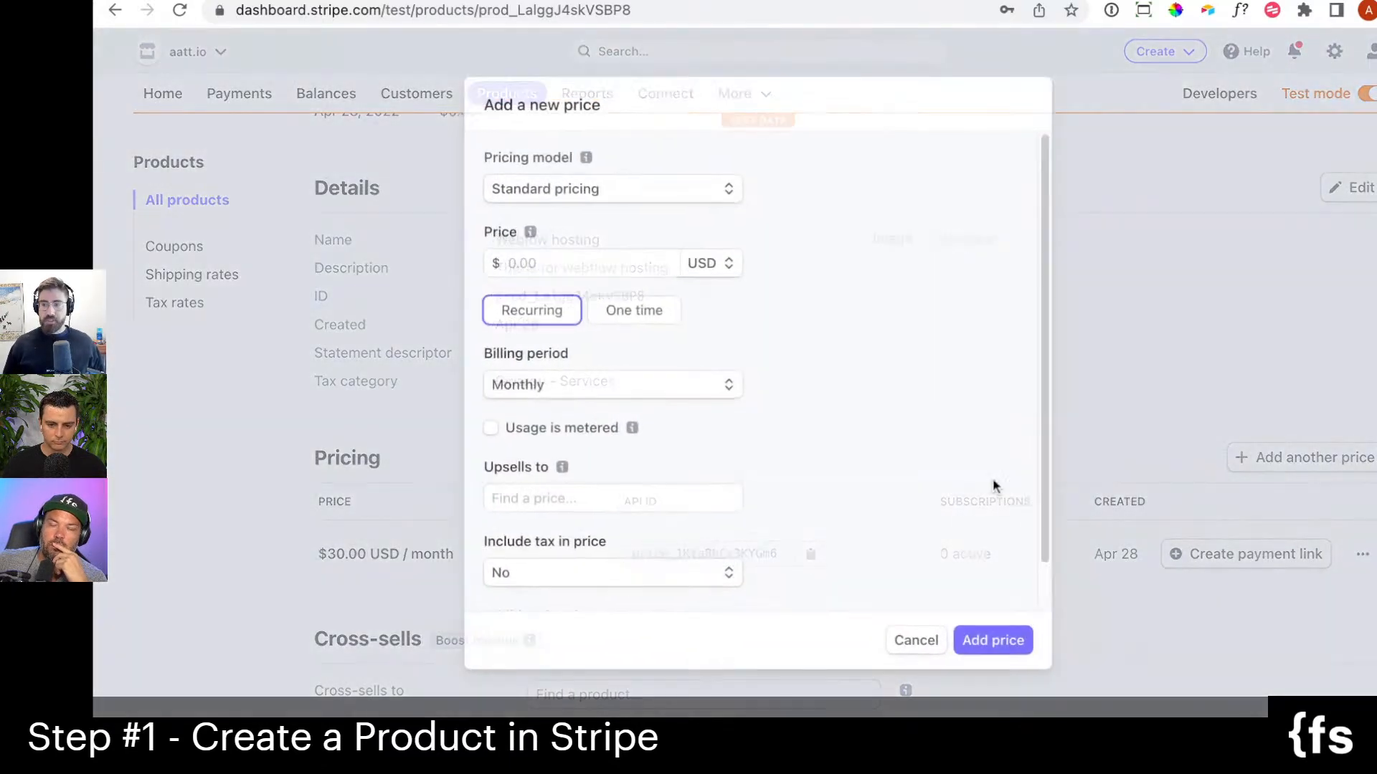
text(75)
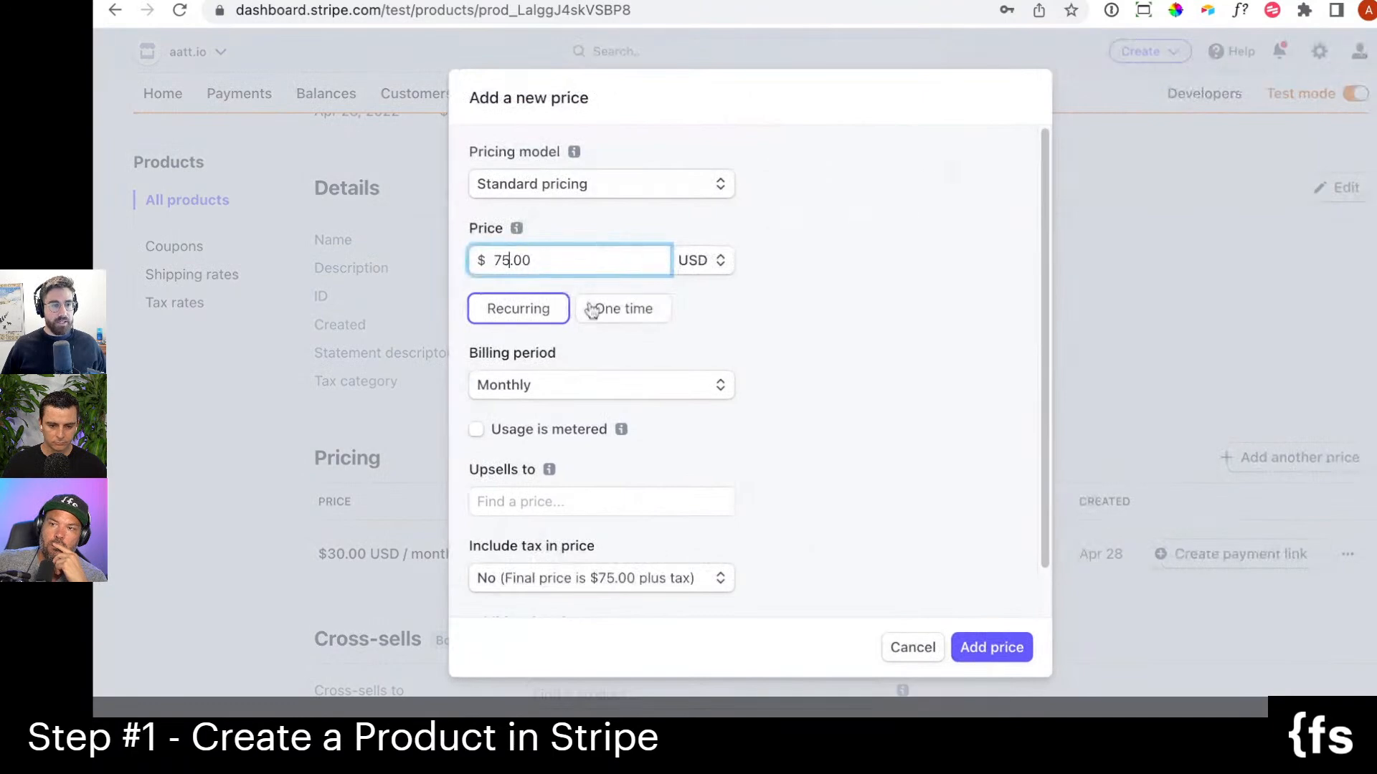
click(1000, 648)
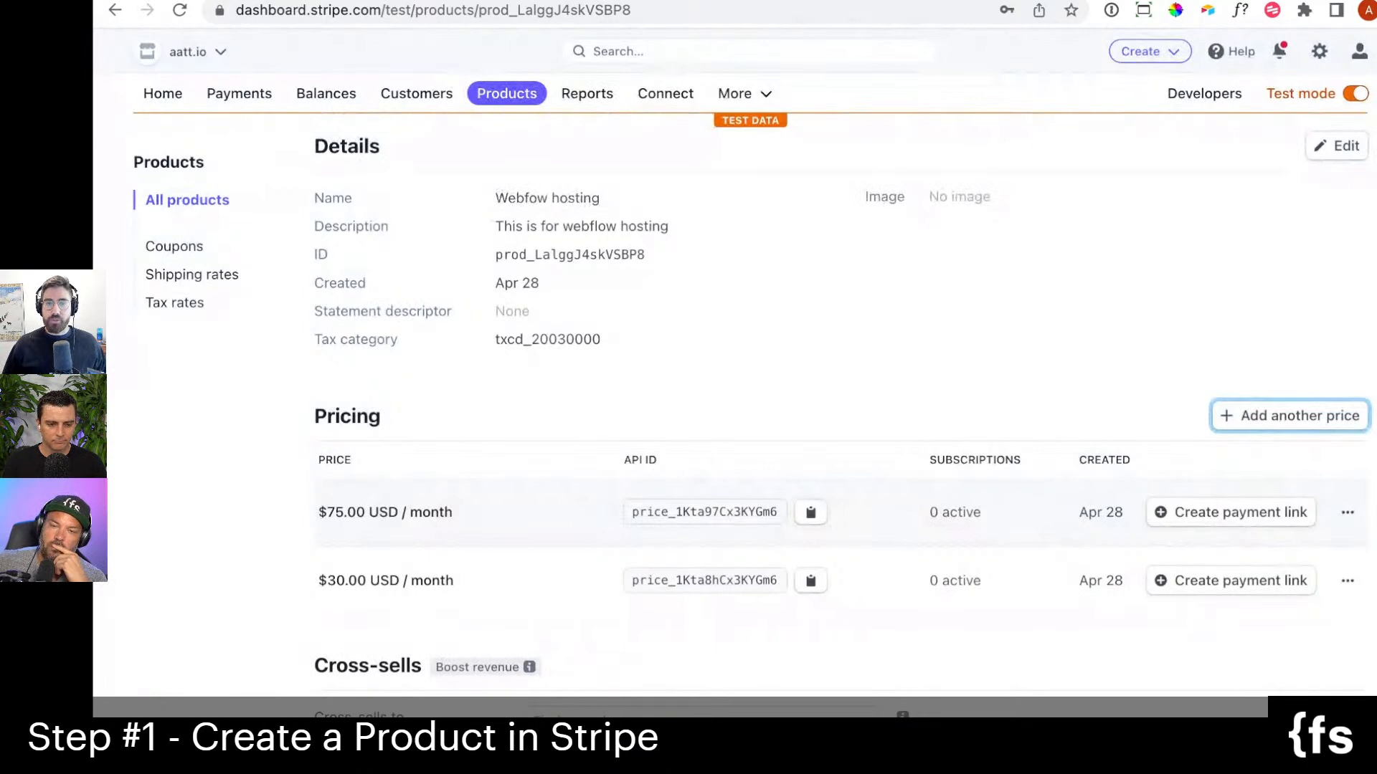
Open the newly added monthly price of Webfow hosting, change its amount to 78.00 USD and save it.
click(997, 546)
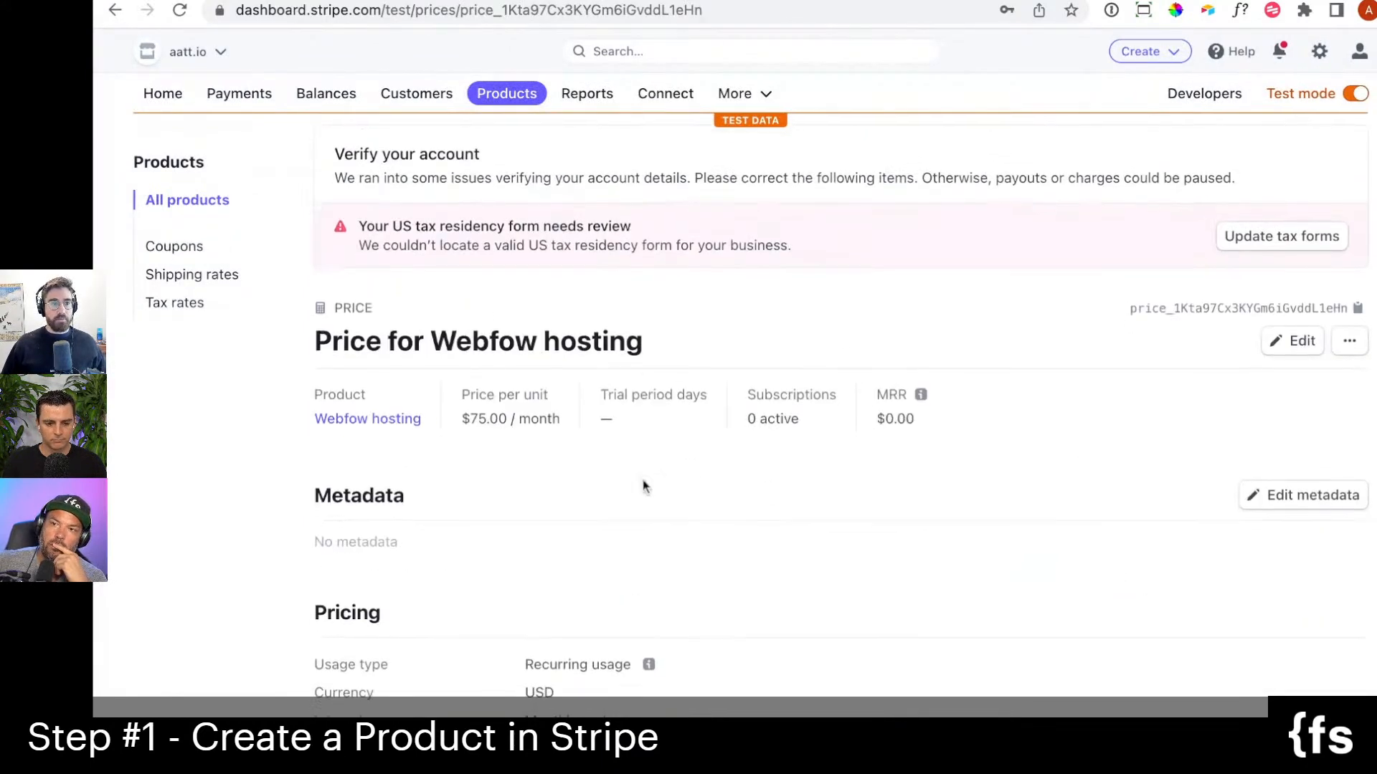
scroll(685, 409, down, 1)
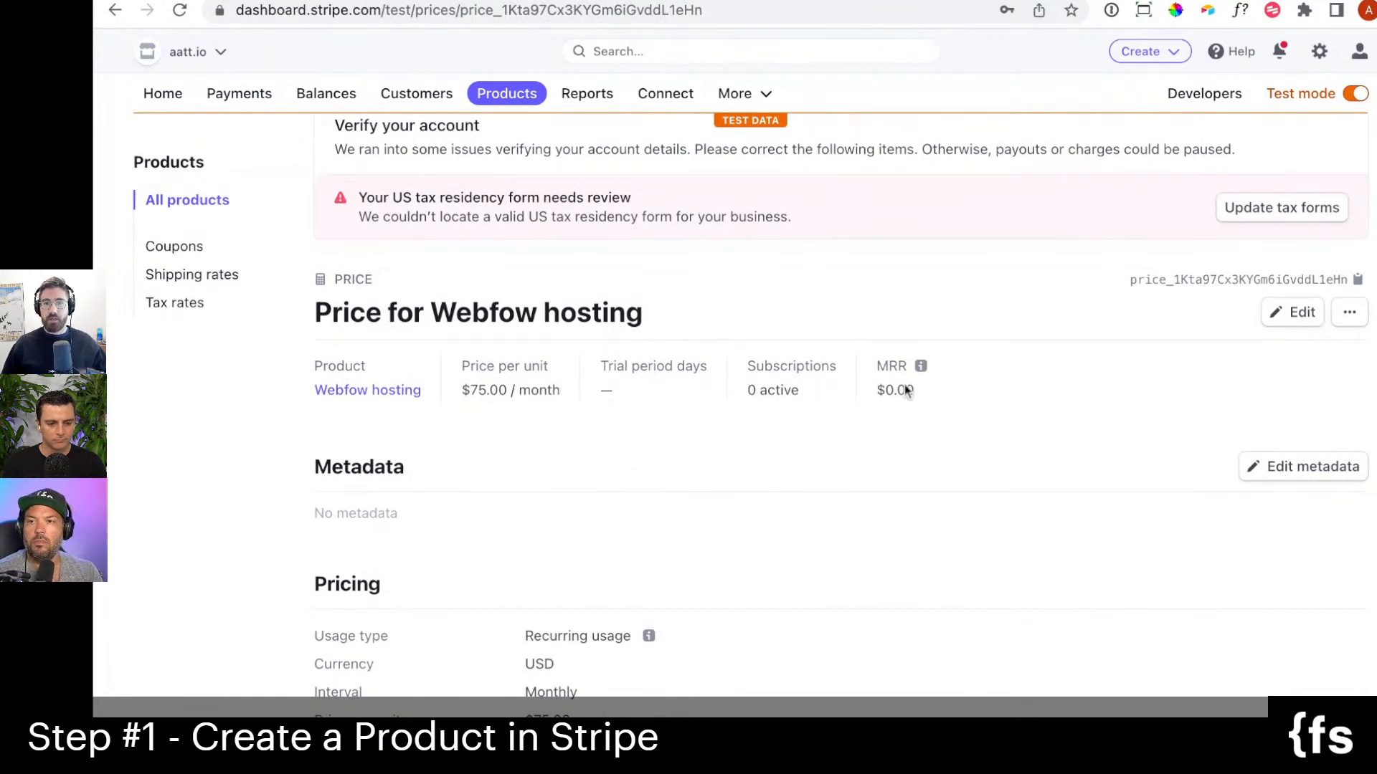
click(1272, 316)
click(559, 254)
click(534, 261)
click(560, 266)
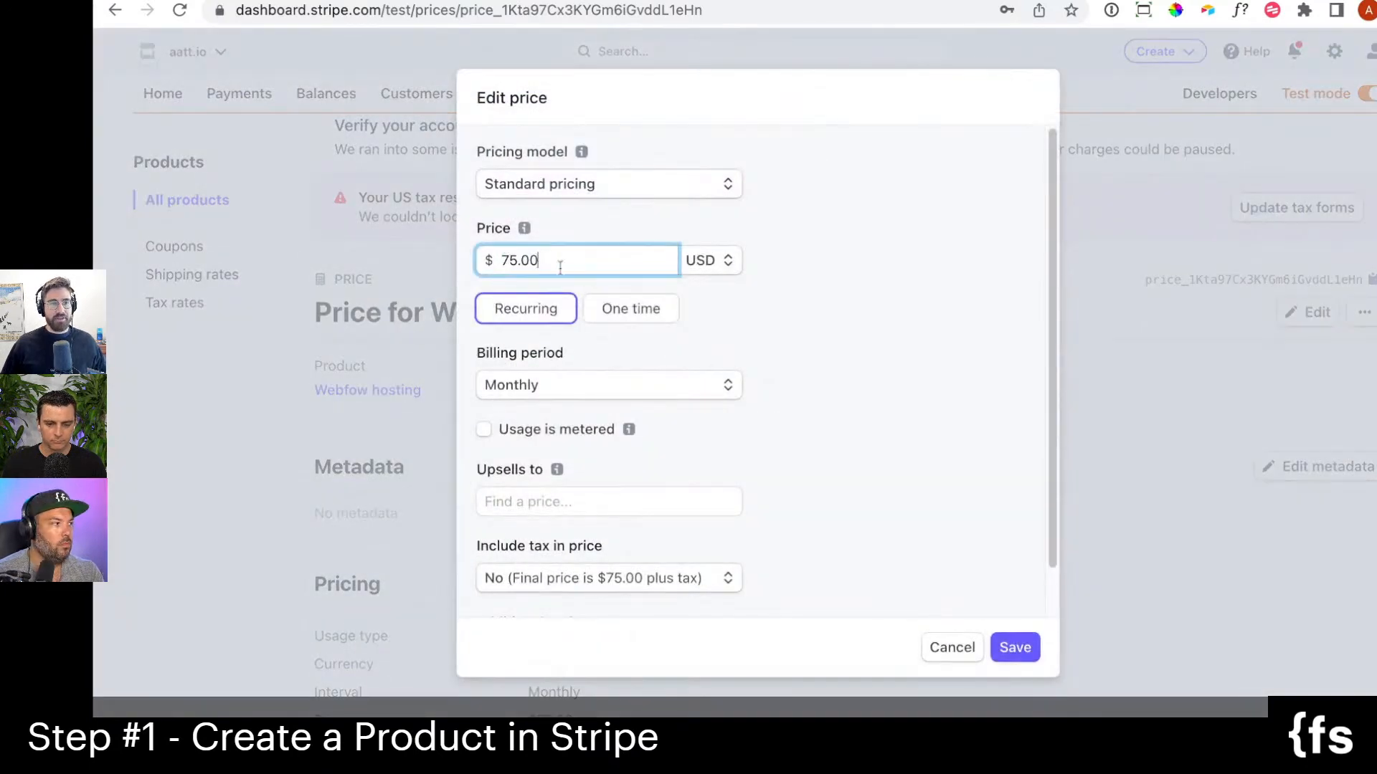
key(Left)
key(Left)
key(Left)
key(BackSpace)
text(8)
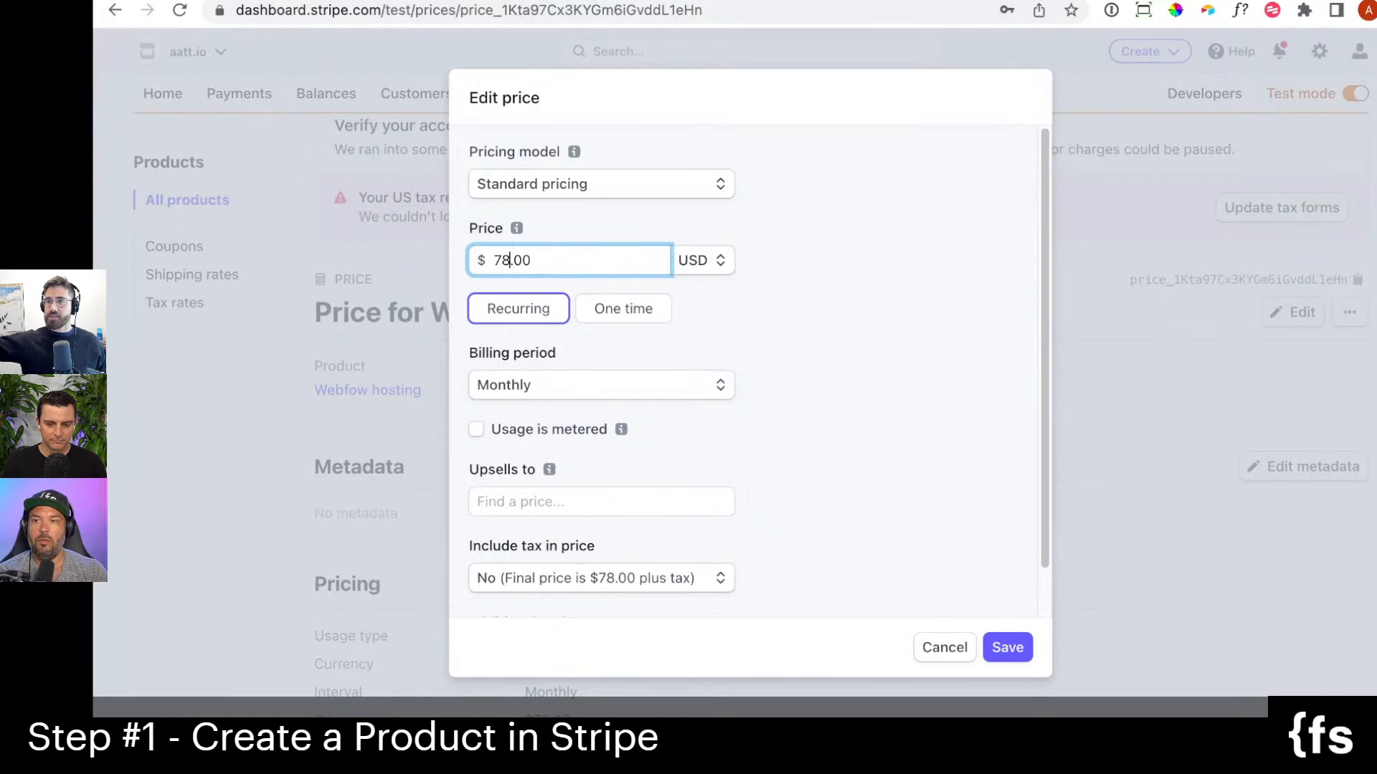
click(1024, 656)
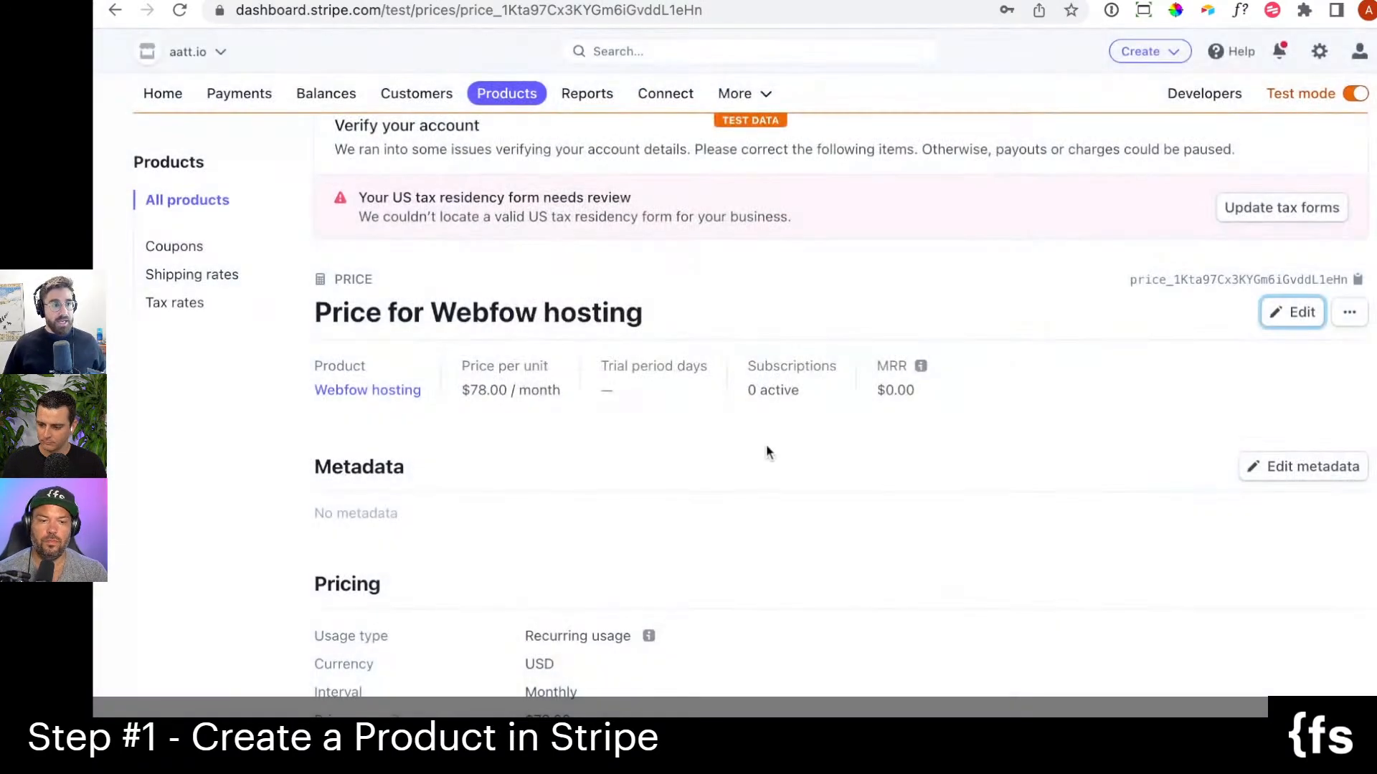
Return to the product list, open Webfow hosting again and review its details and prices.
click(507, 99)
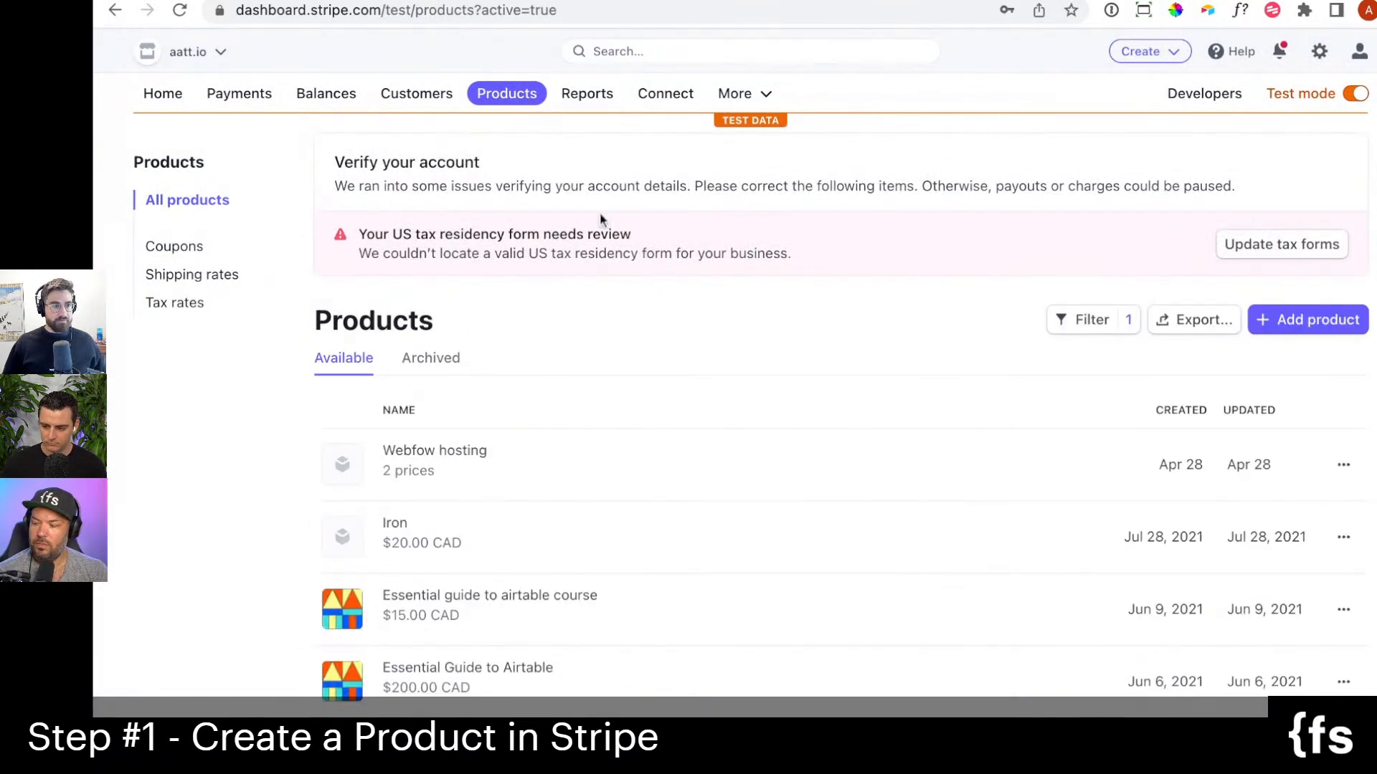
scroll(781, 492, down, 1)
click(777, 456)
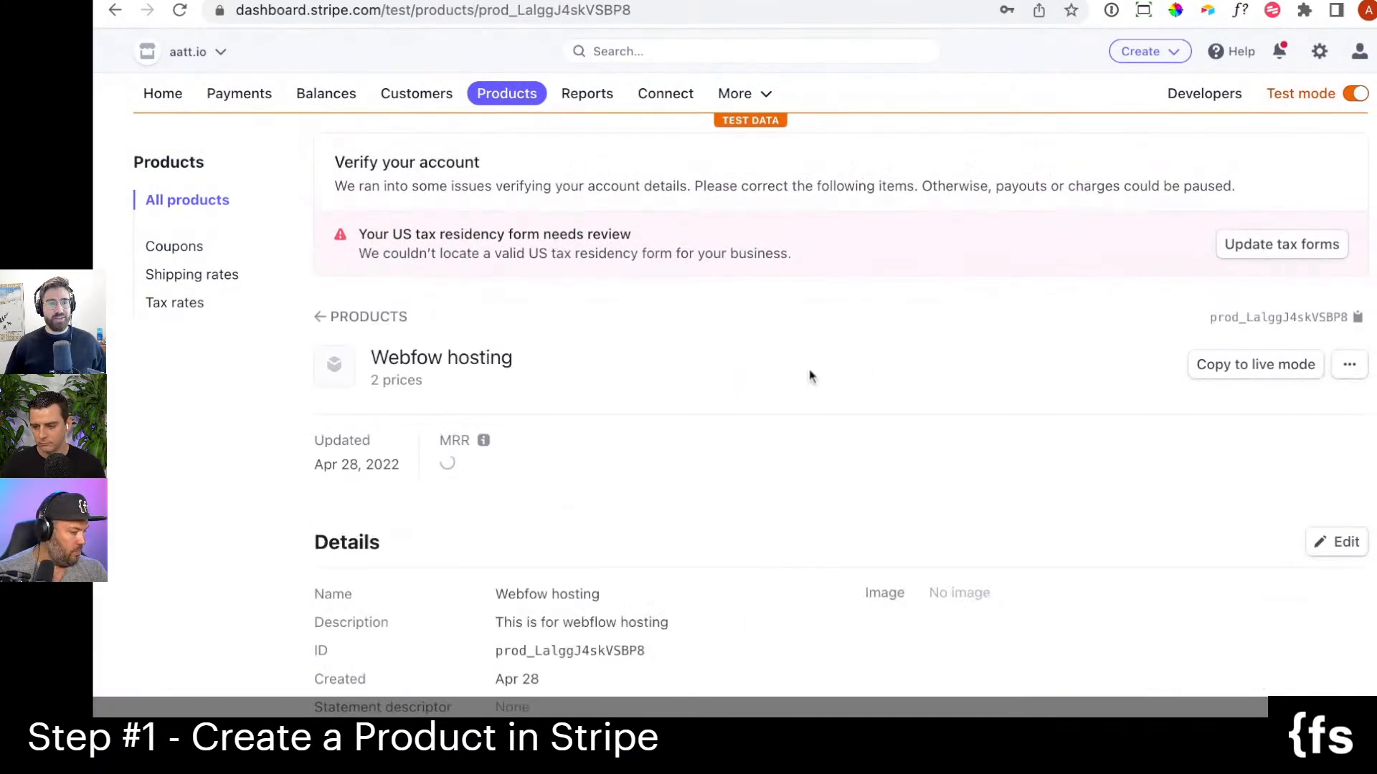
scroll(660, 512, down, 5)
scroll(802, 548, down, 5)
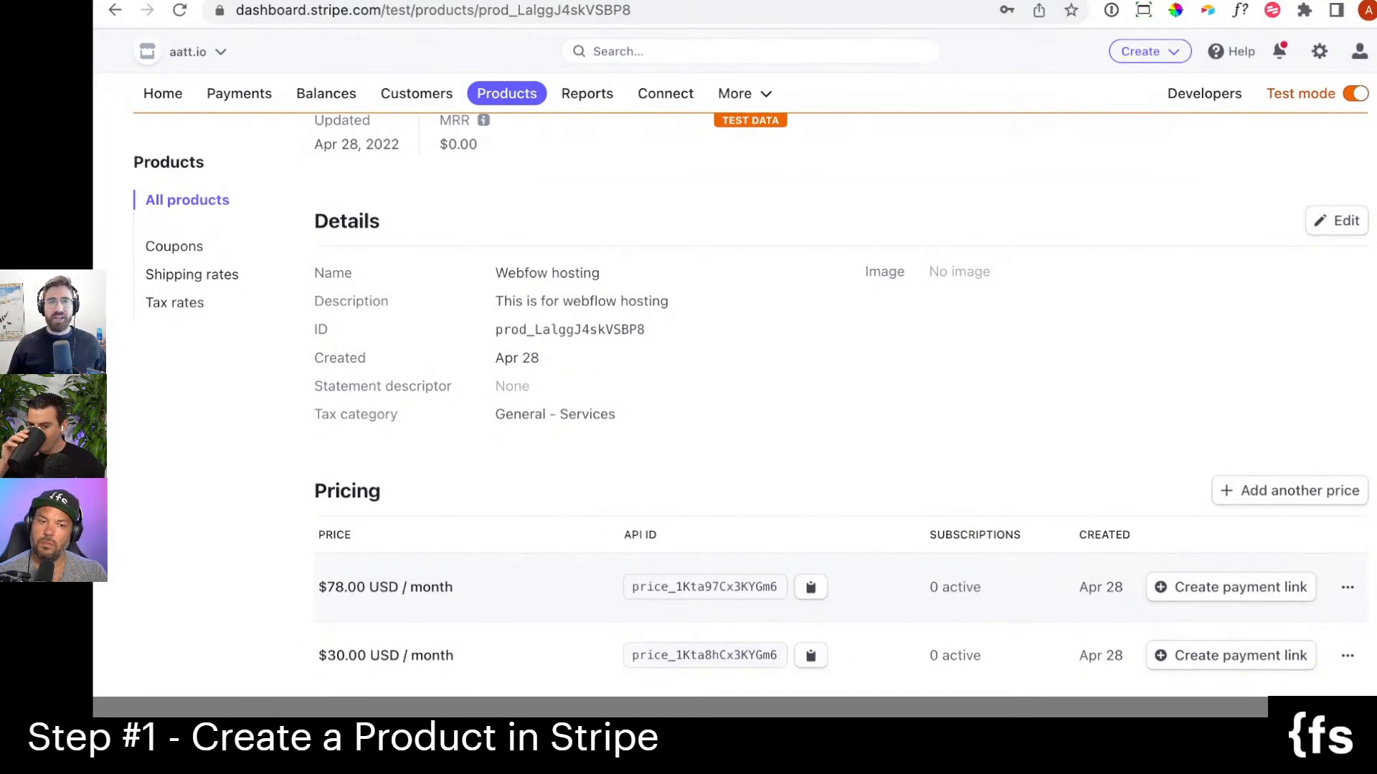
scroll(1071, 448, up, 3)
scroll(1074, 449, up, 5)
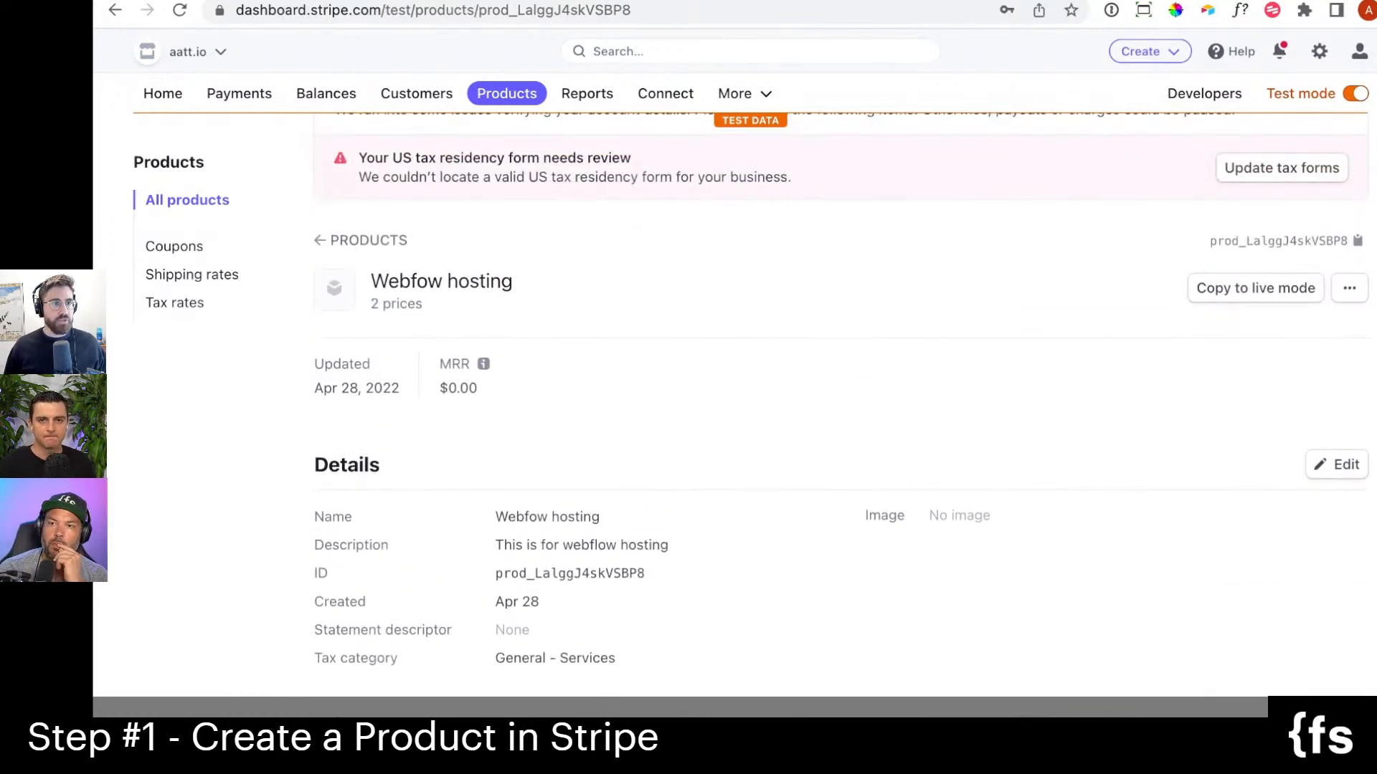
scroll(1060, 440, up, 1)
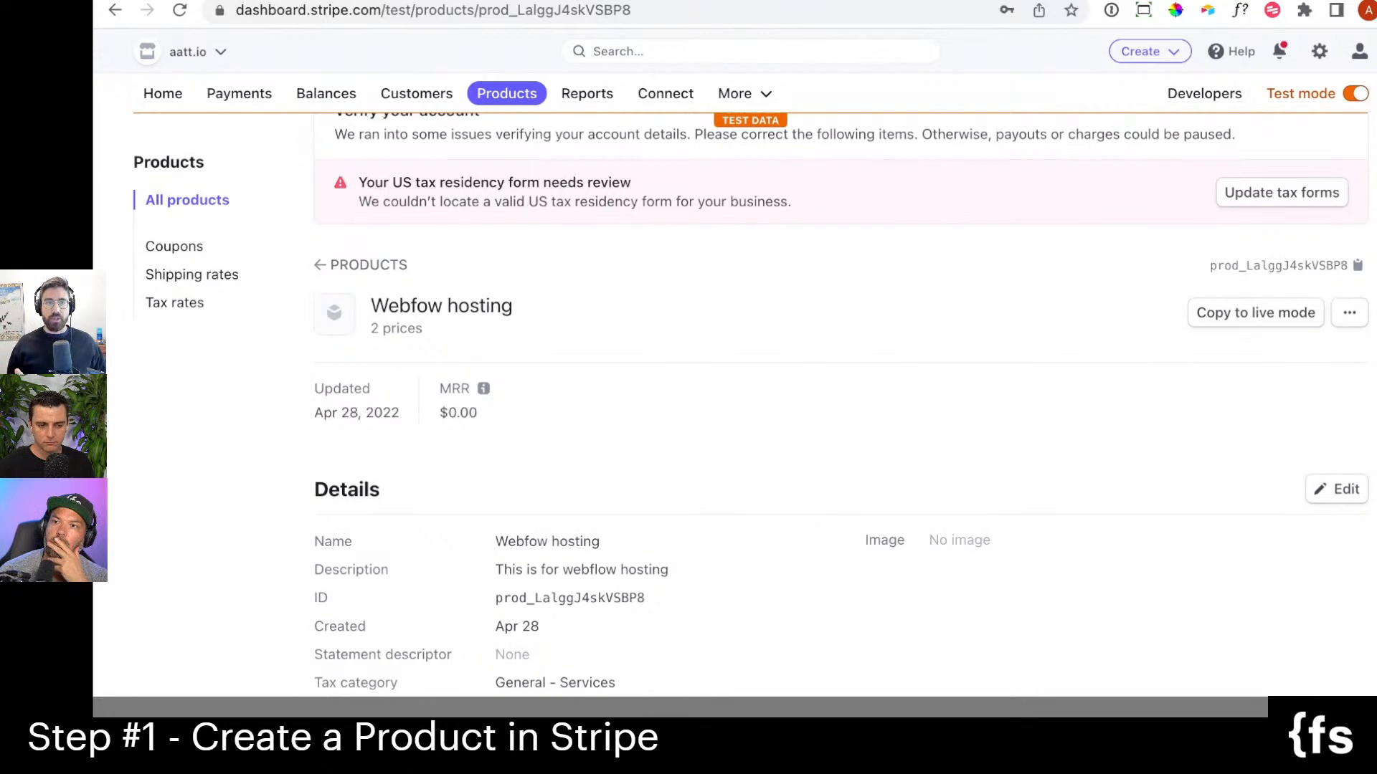
Start a new payment link for the 78.00 USD monthly price of Webfow hosting.
click(774, 99)
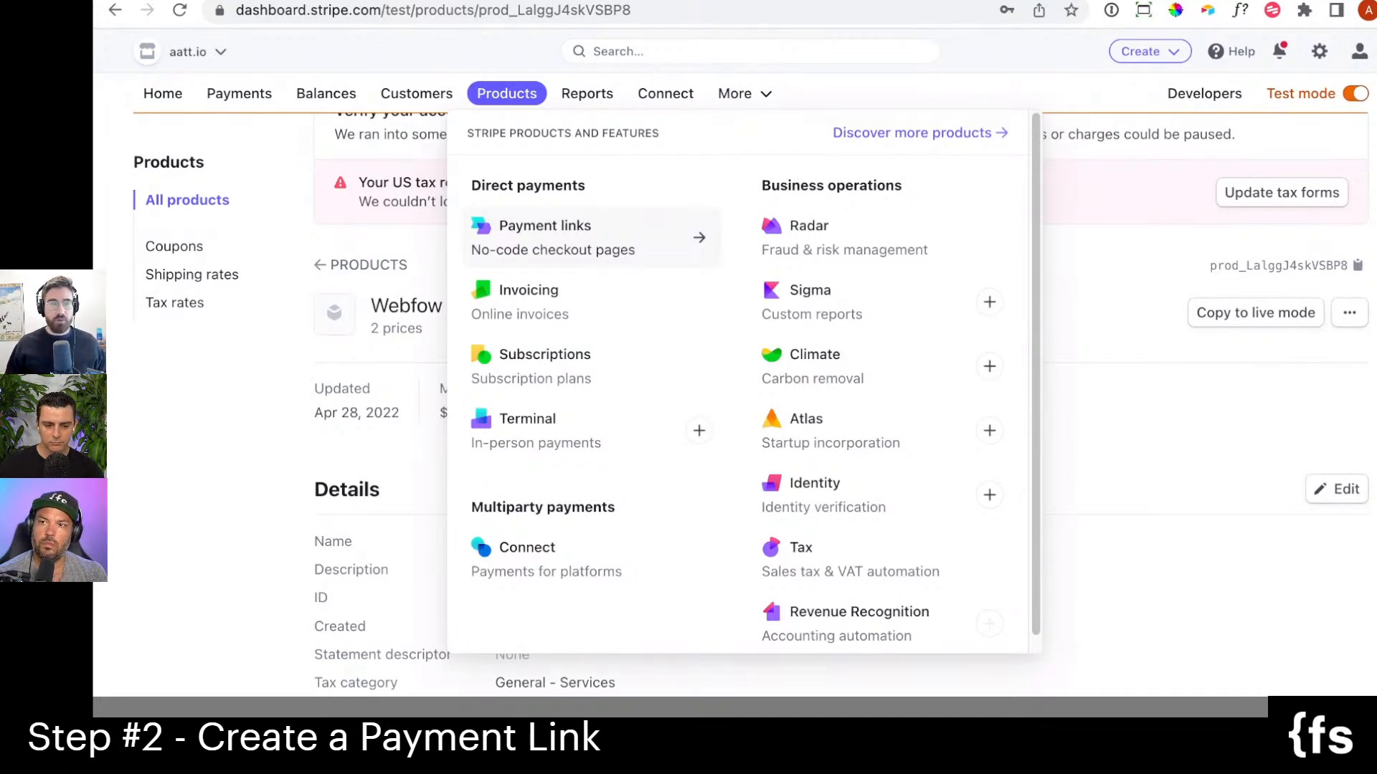
click(685, 243)
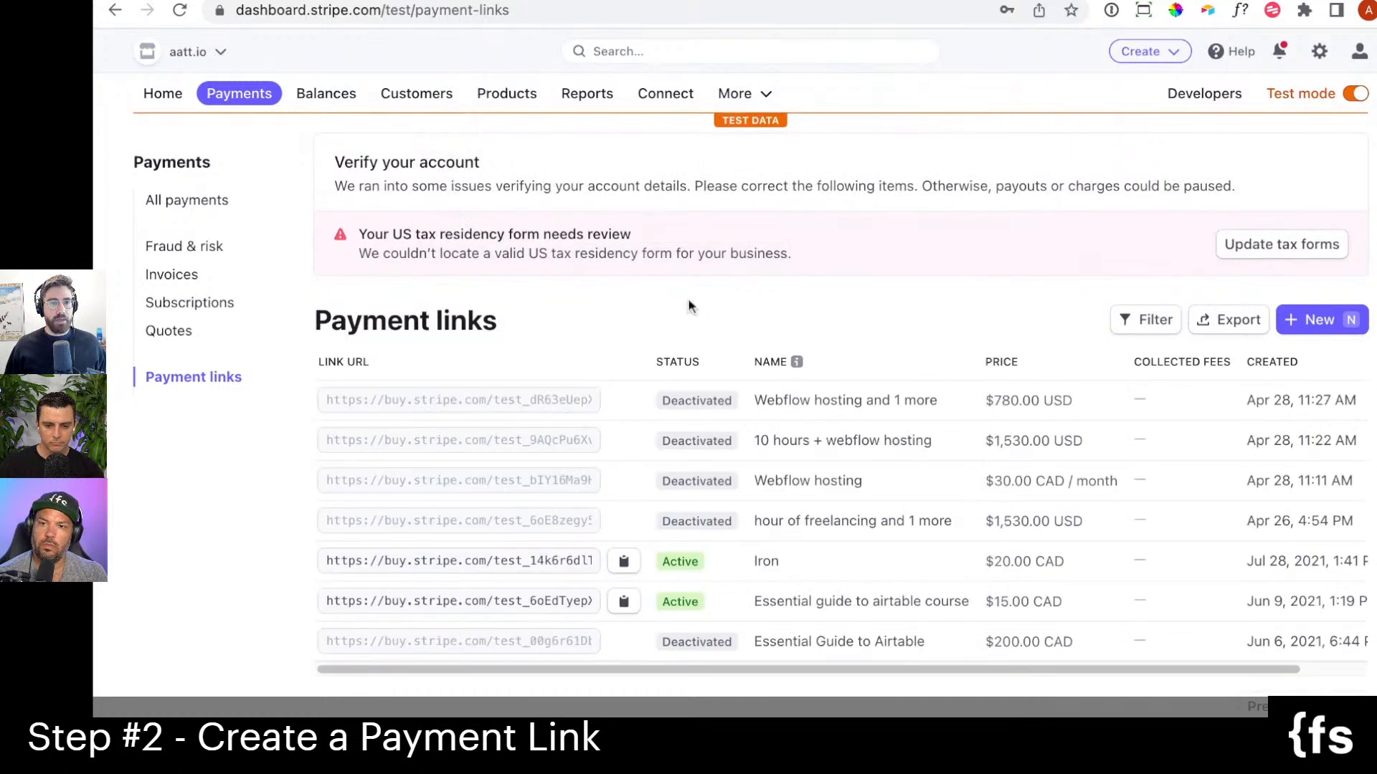
click(1306, 320)
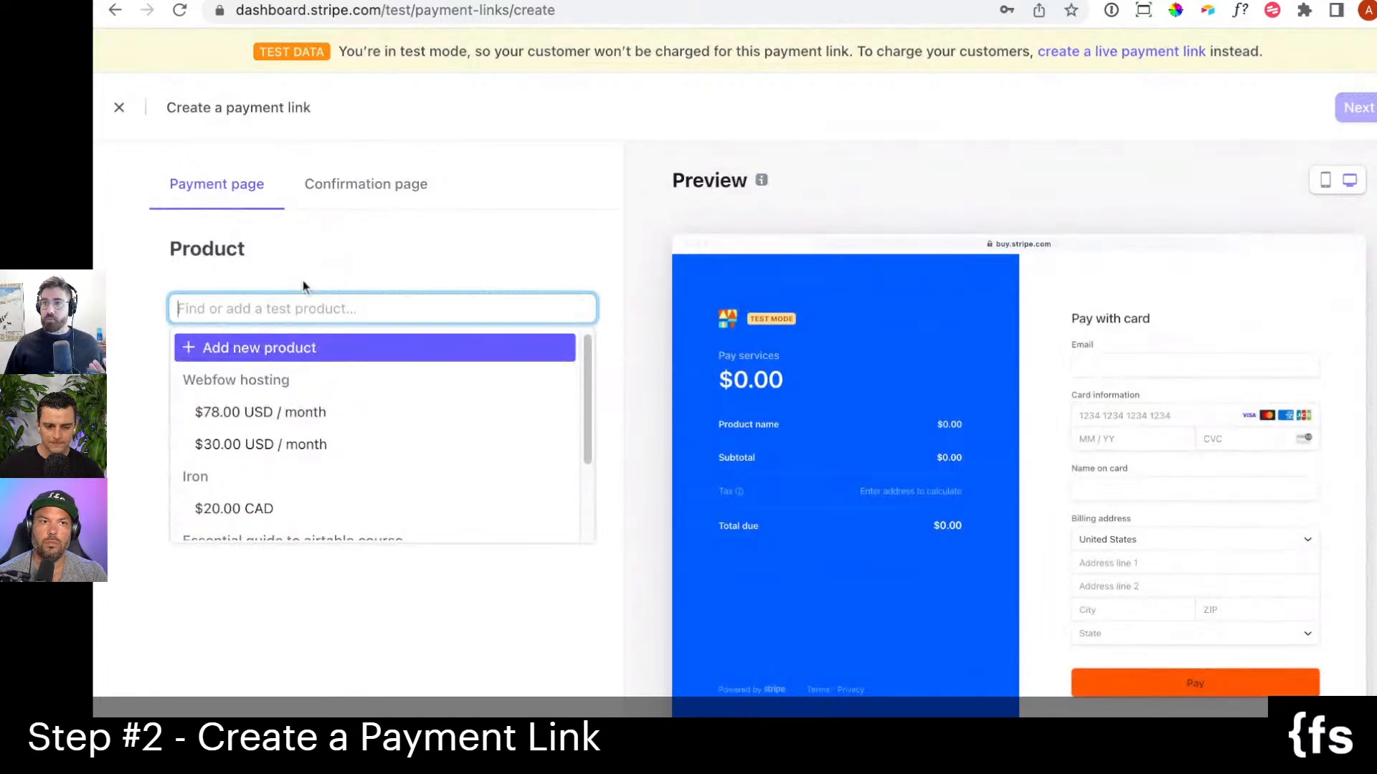
click(342, 412)
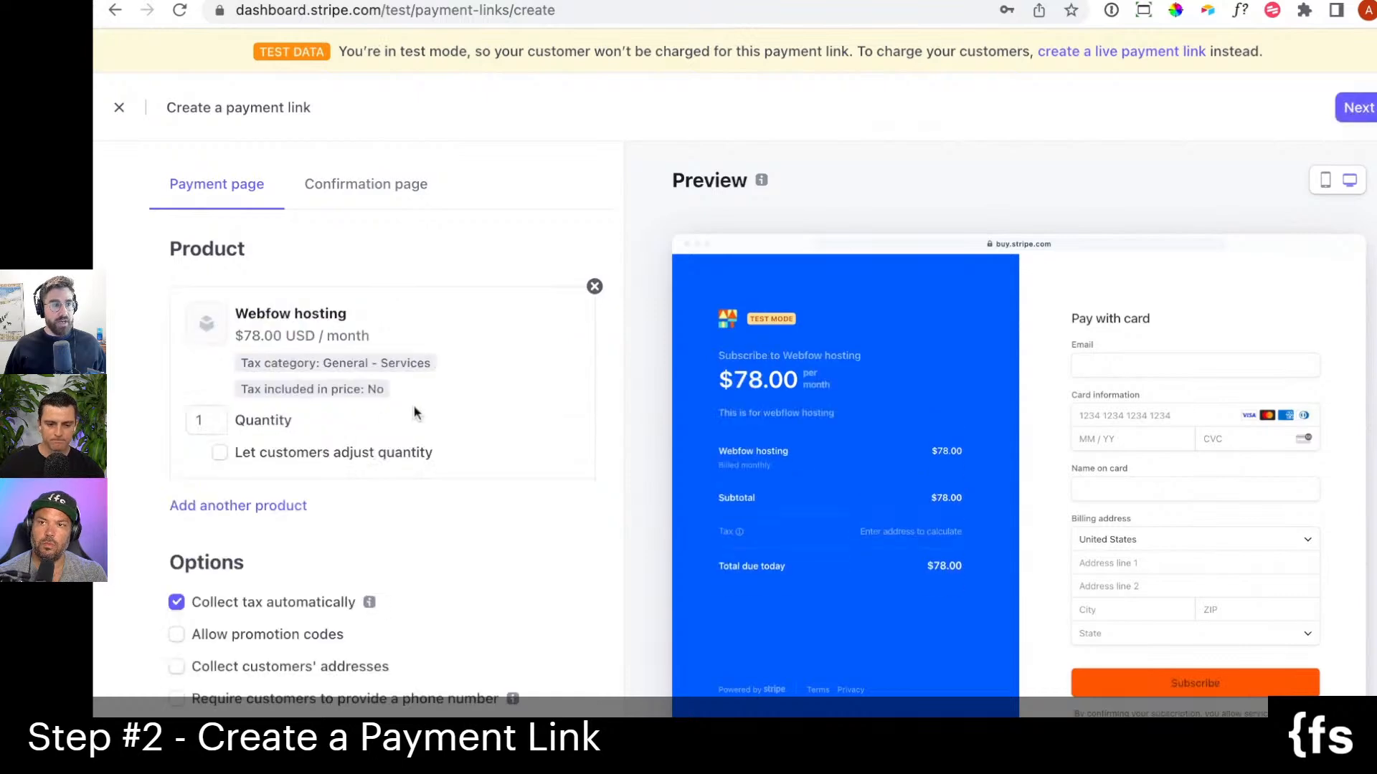
Turn off automatic tax collection for the payment link and continue to the after-payment settings.
scroll(427, 359, down, 2)
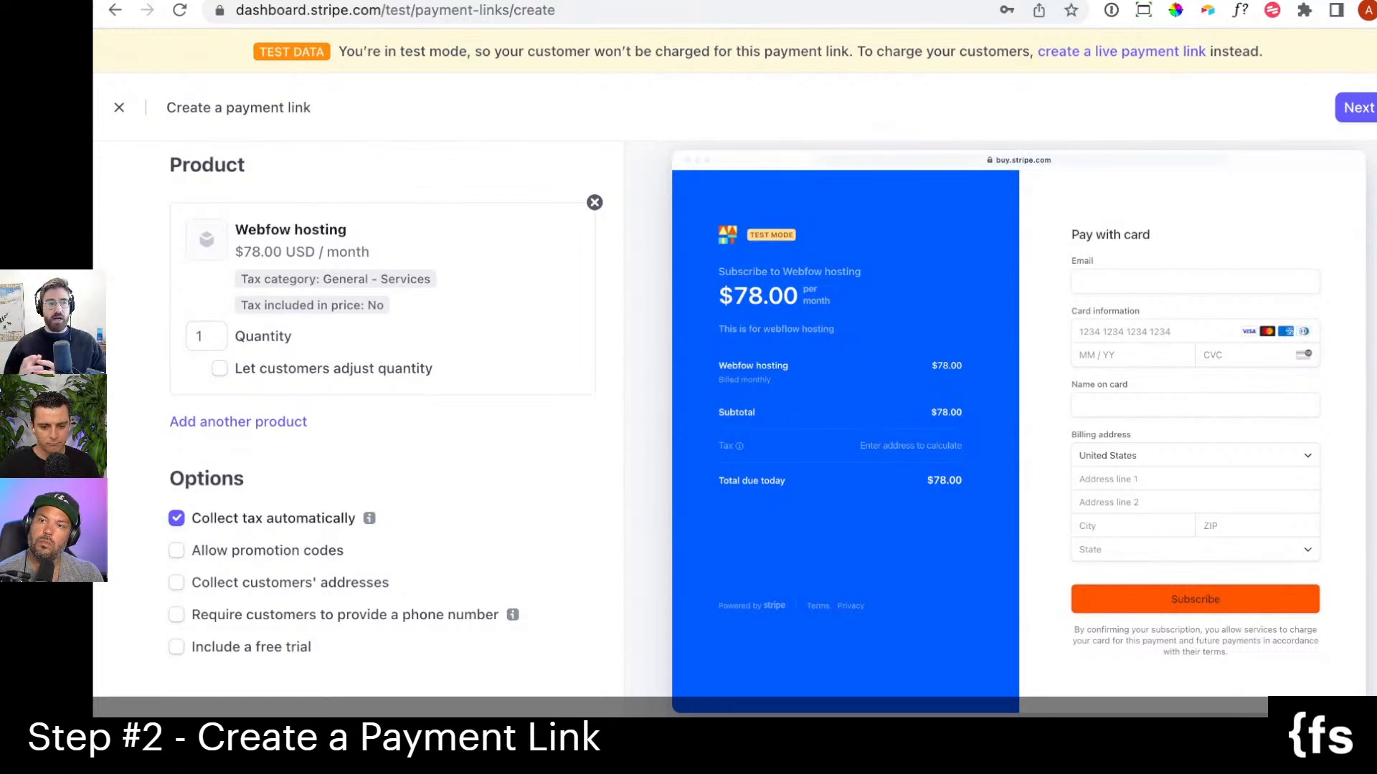
click(177, 517)
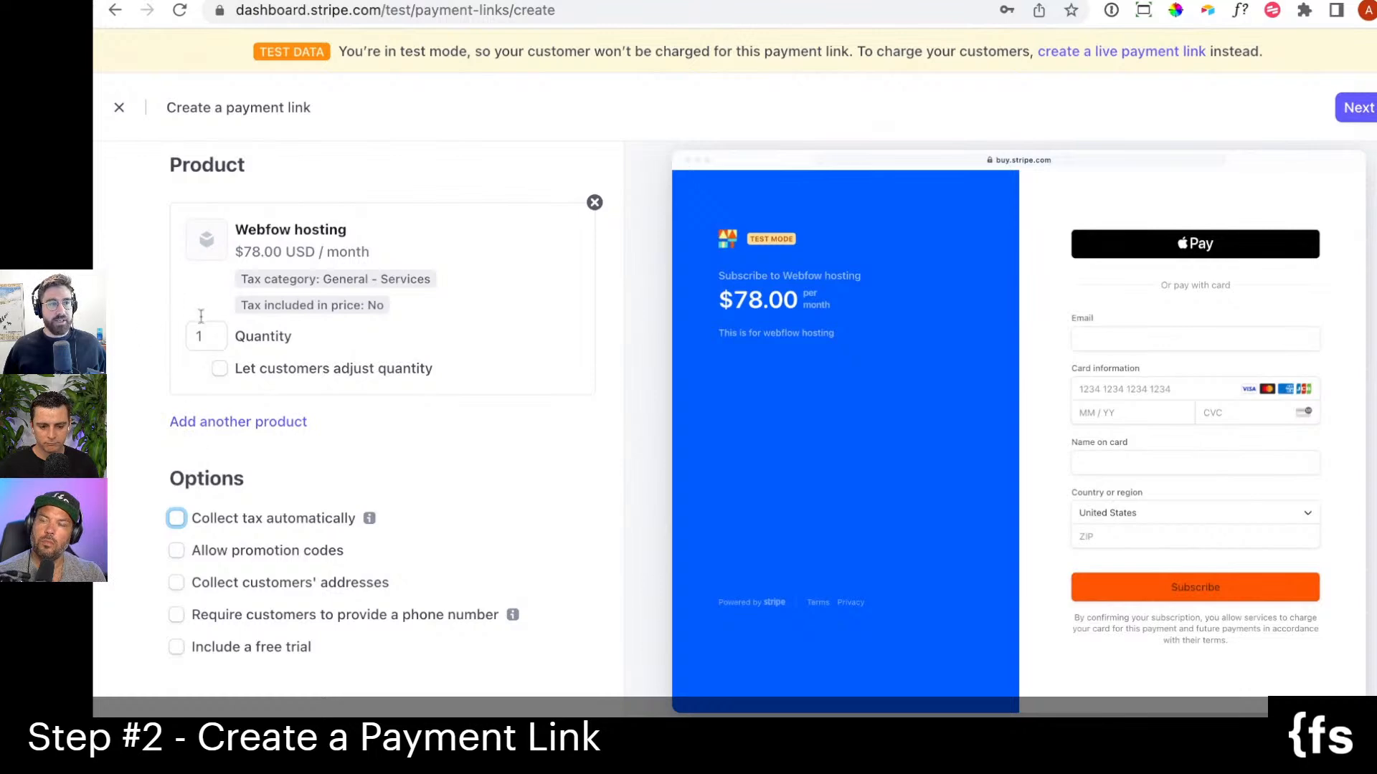
scroll(304, 394, down, 1)
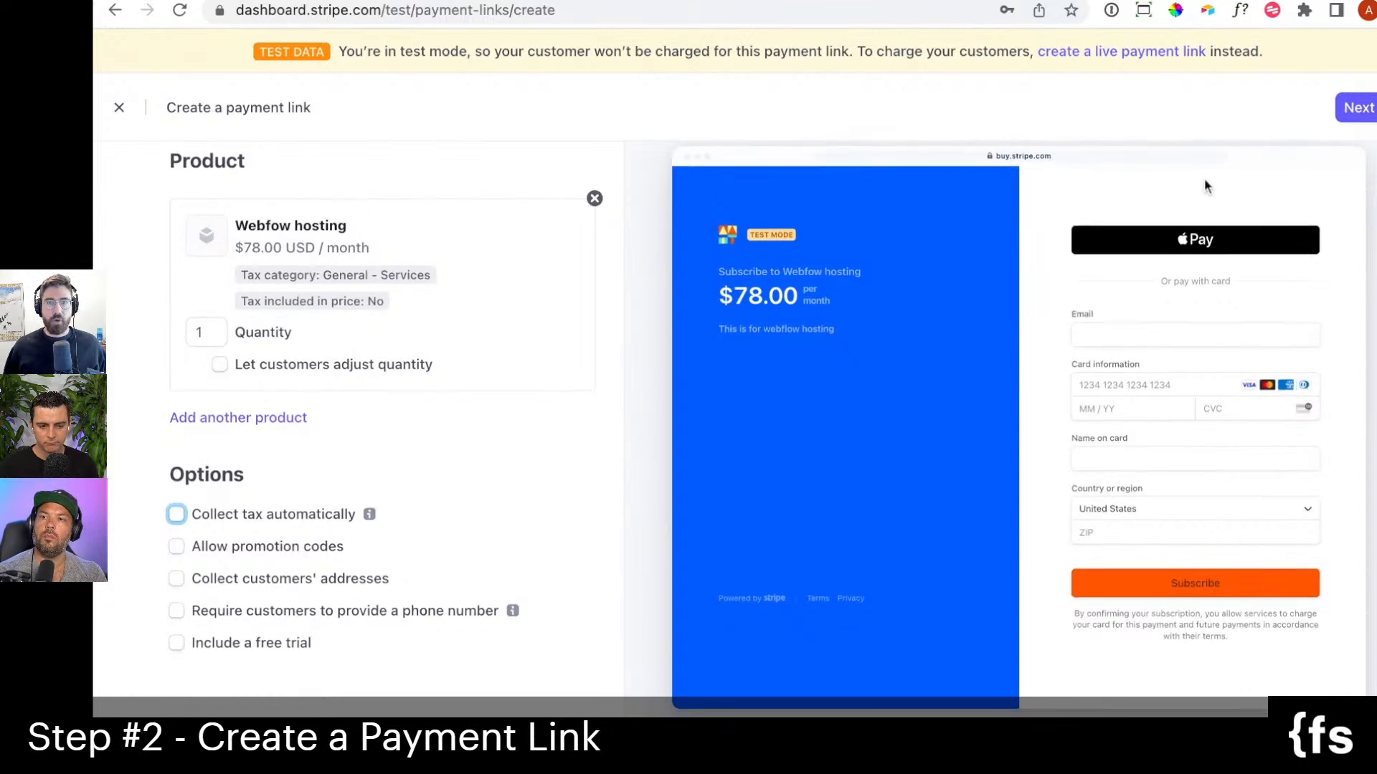
click(1355, 115)
scroll(398, 290, up, 2)
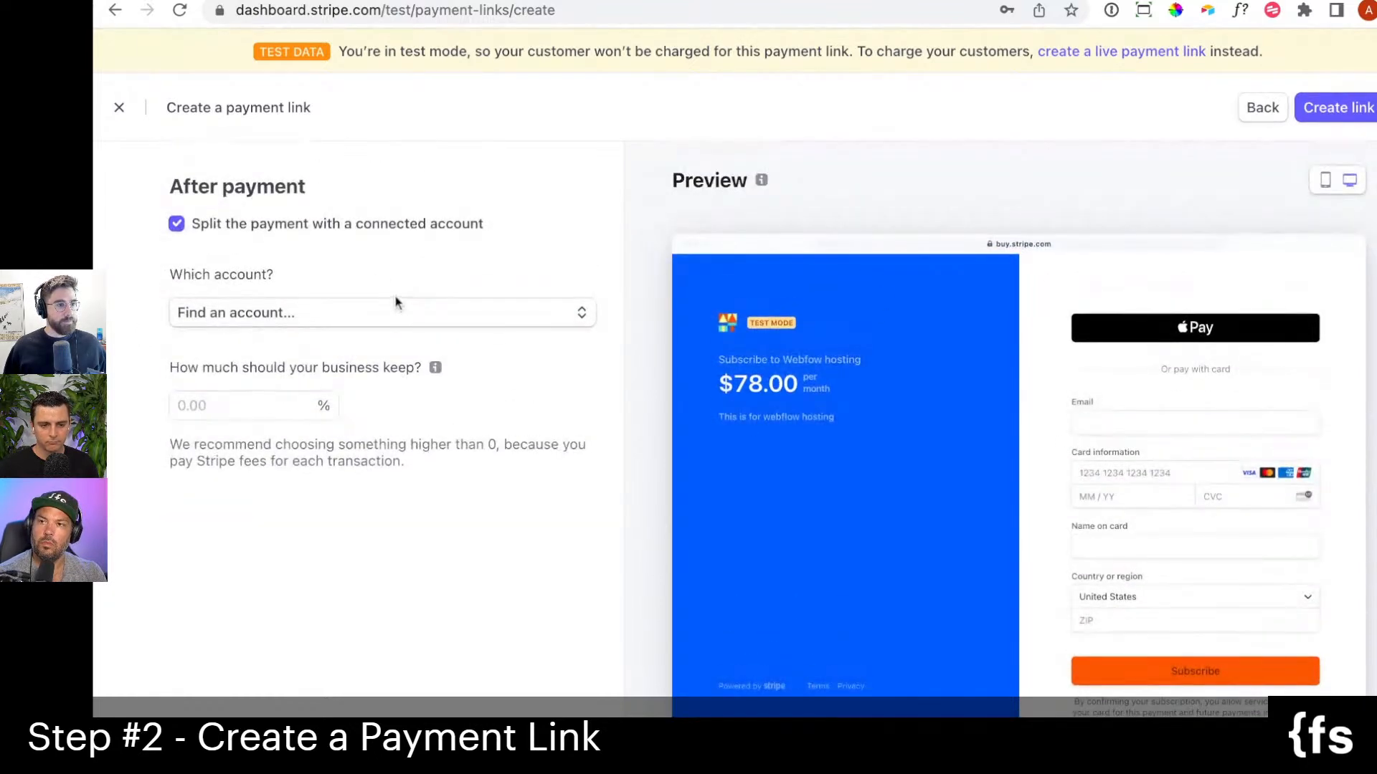
Turn off splitting the payment with a connected account and create the payment link.
click(387, 227)
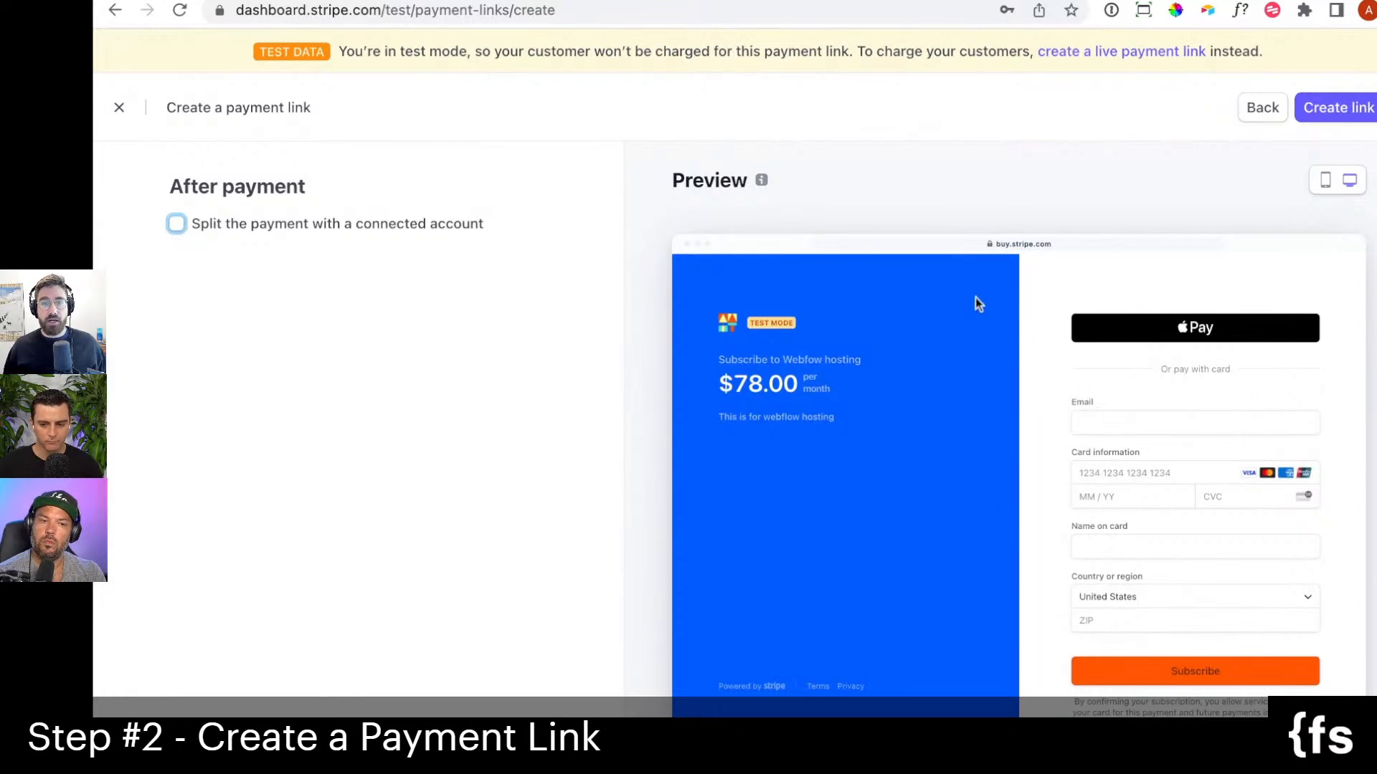
click(1330, 122)
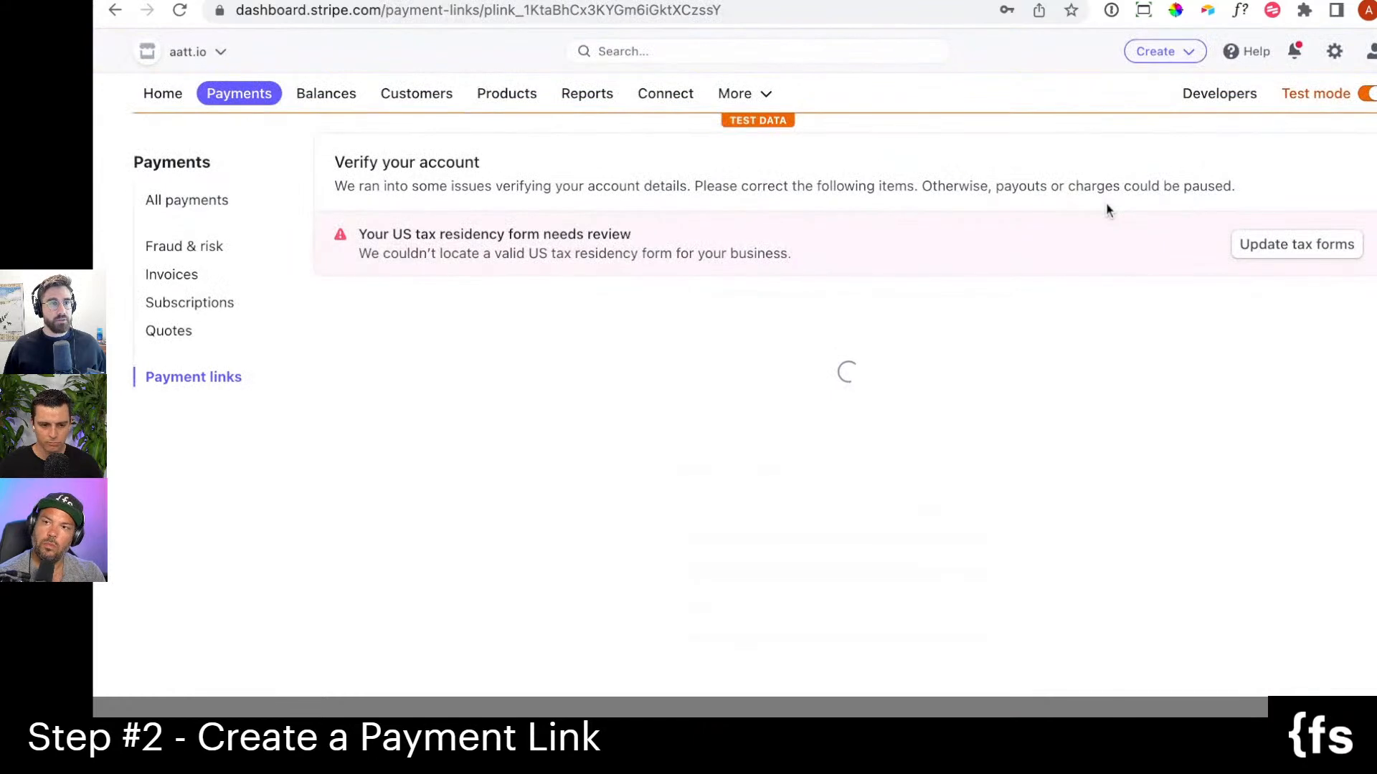
Copy the URL of the new Webfow hosting payment link and open its checkout page in a new browser tab.
scroll(1089, 251, down, 1)
scroll(1088, 250, down, 3)
click(759, 268)
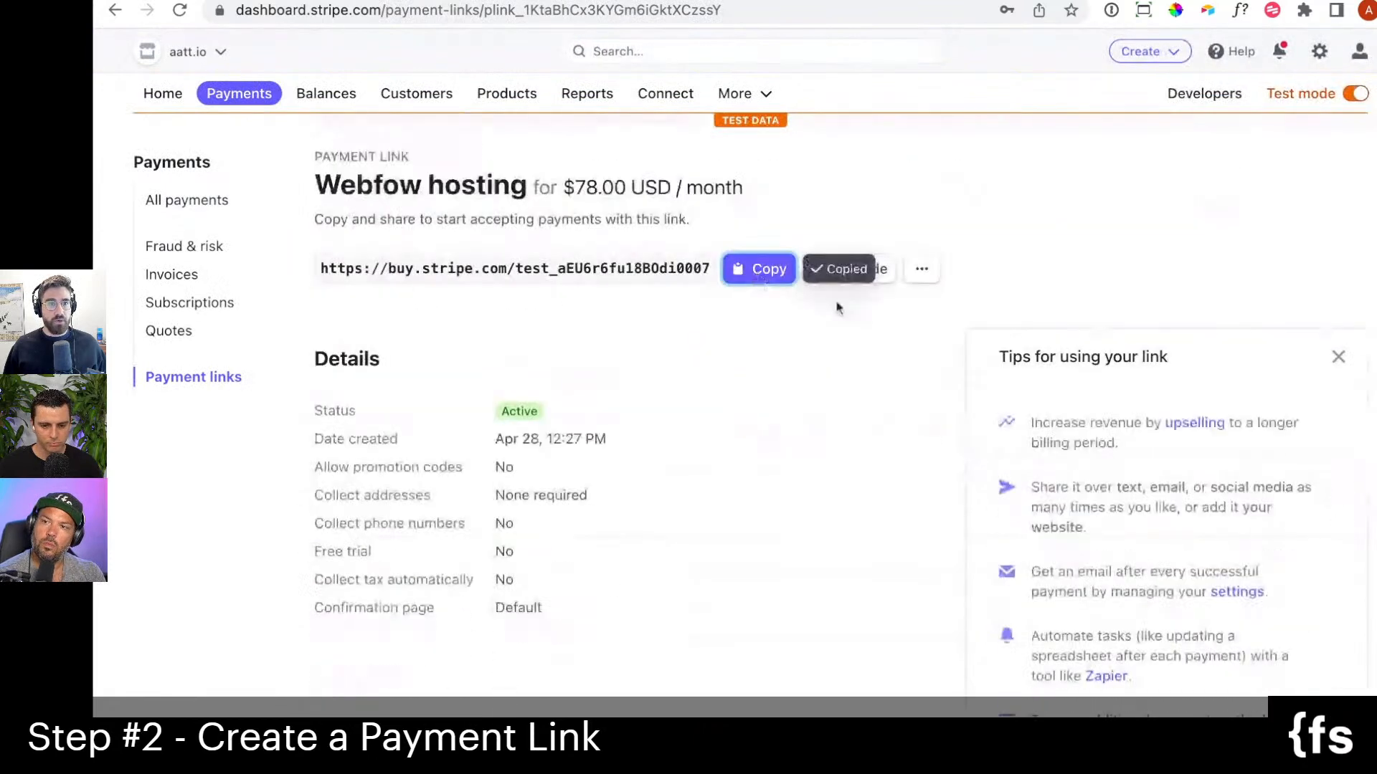
scroll(743, 359, up, 1)
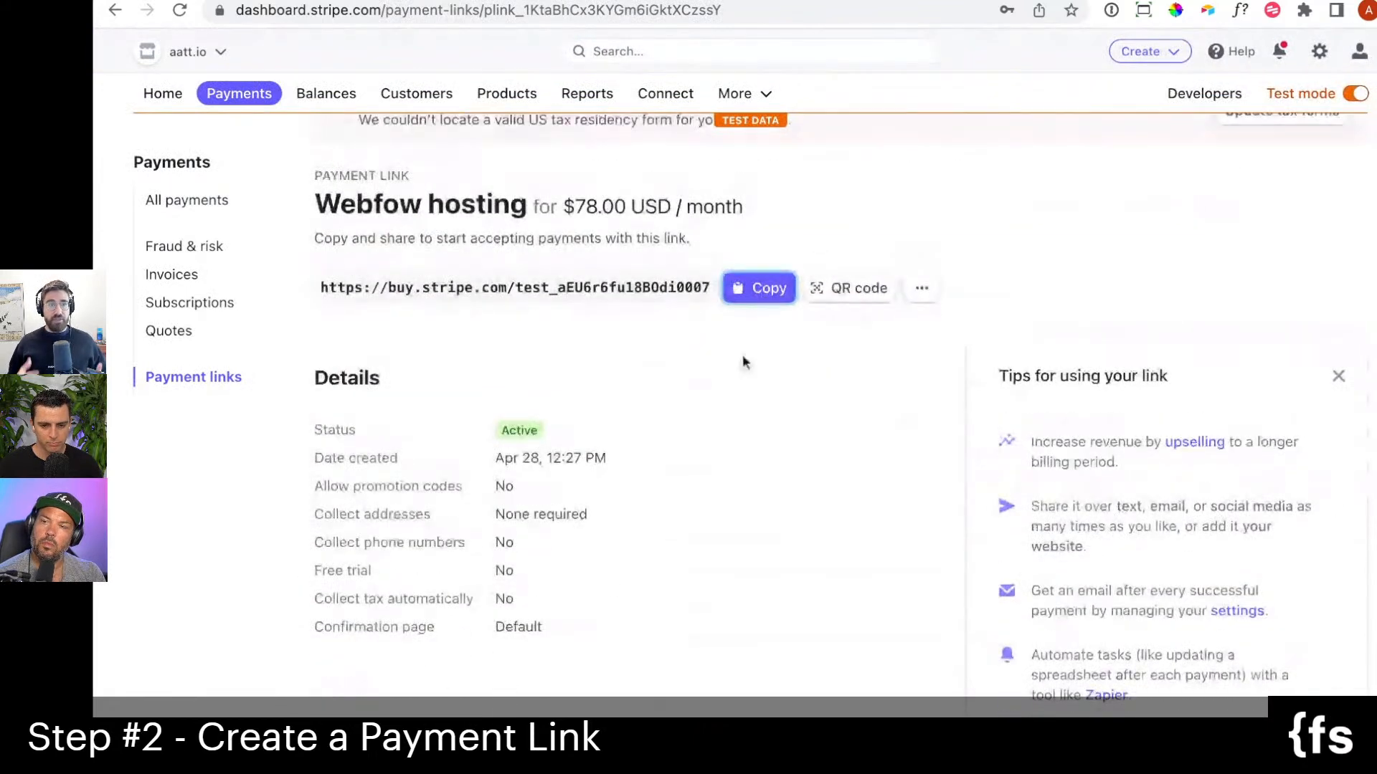
key(ctrl+t)
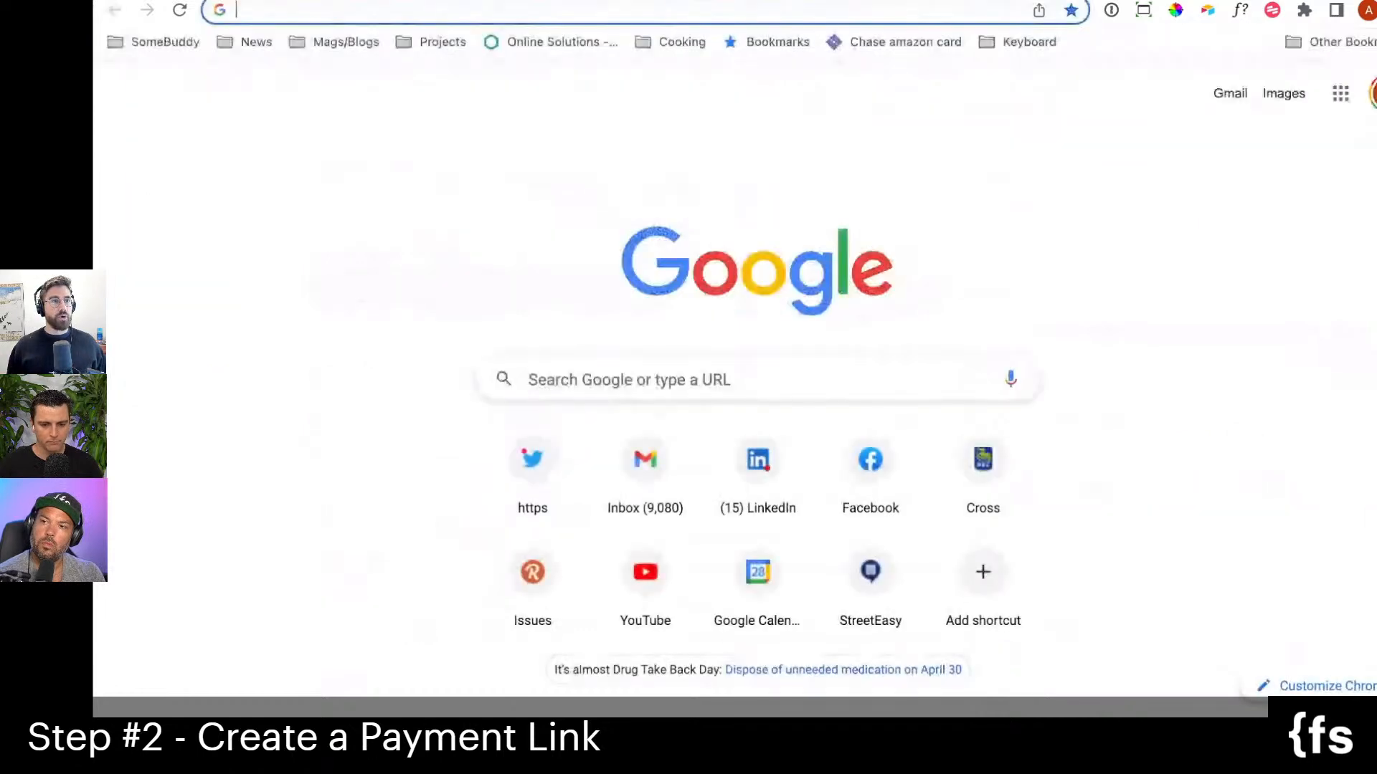
key(ctrl+v)
key(Return)
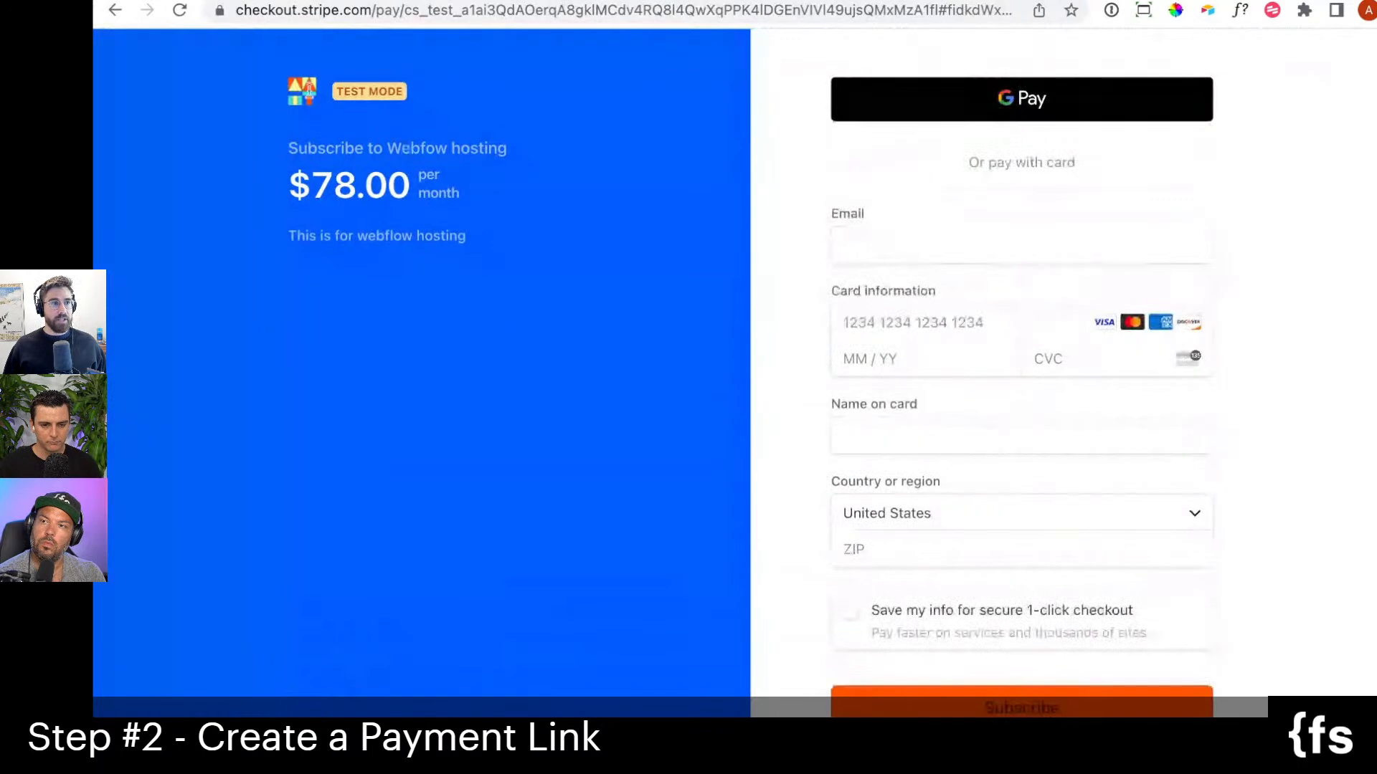
Enter the subscriber's email address on the Webfow hosting checkout page.
click(917, 241)
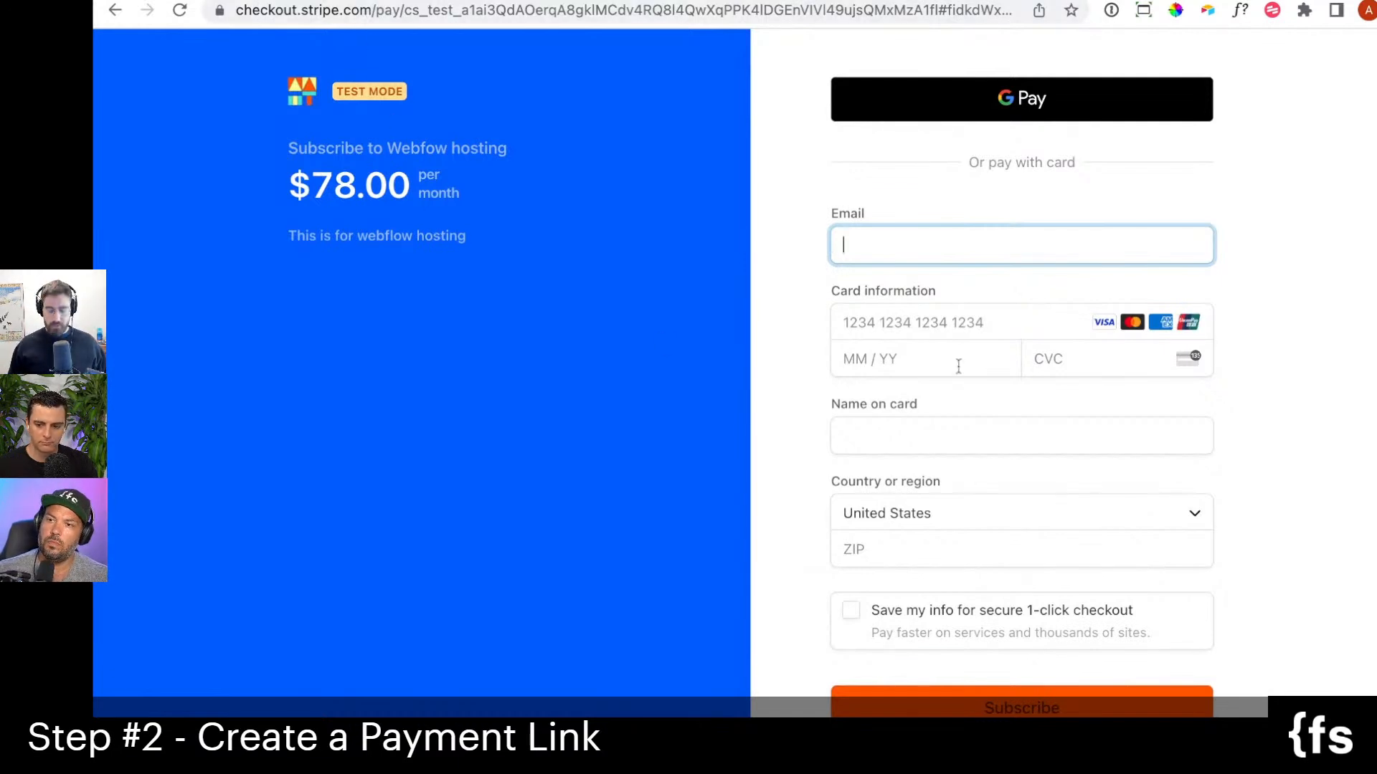
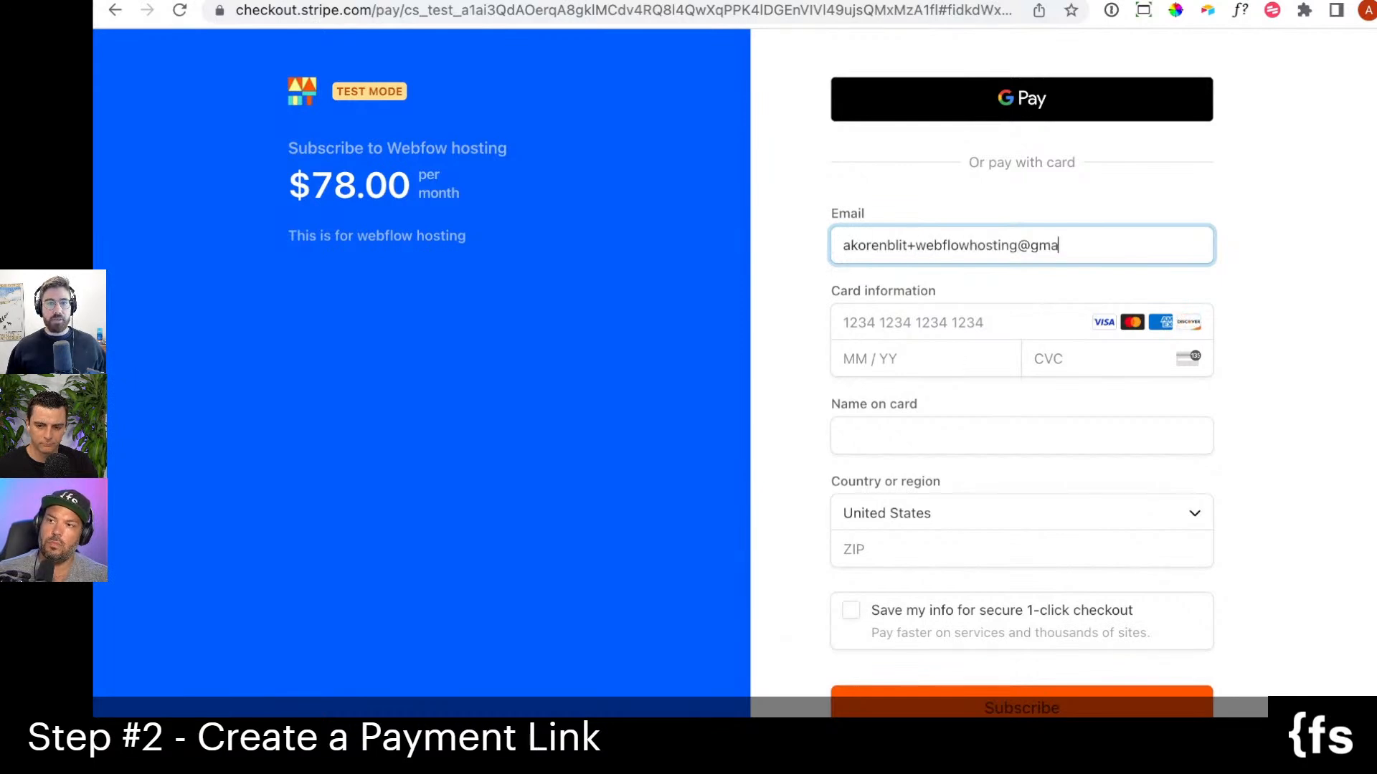
key(Tab)
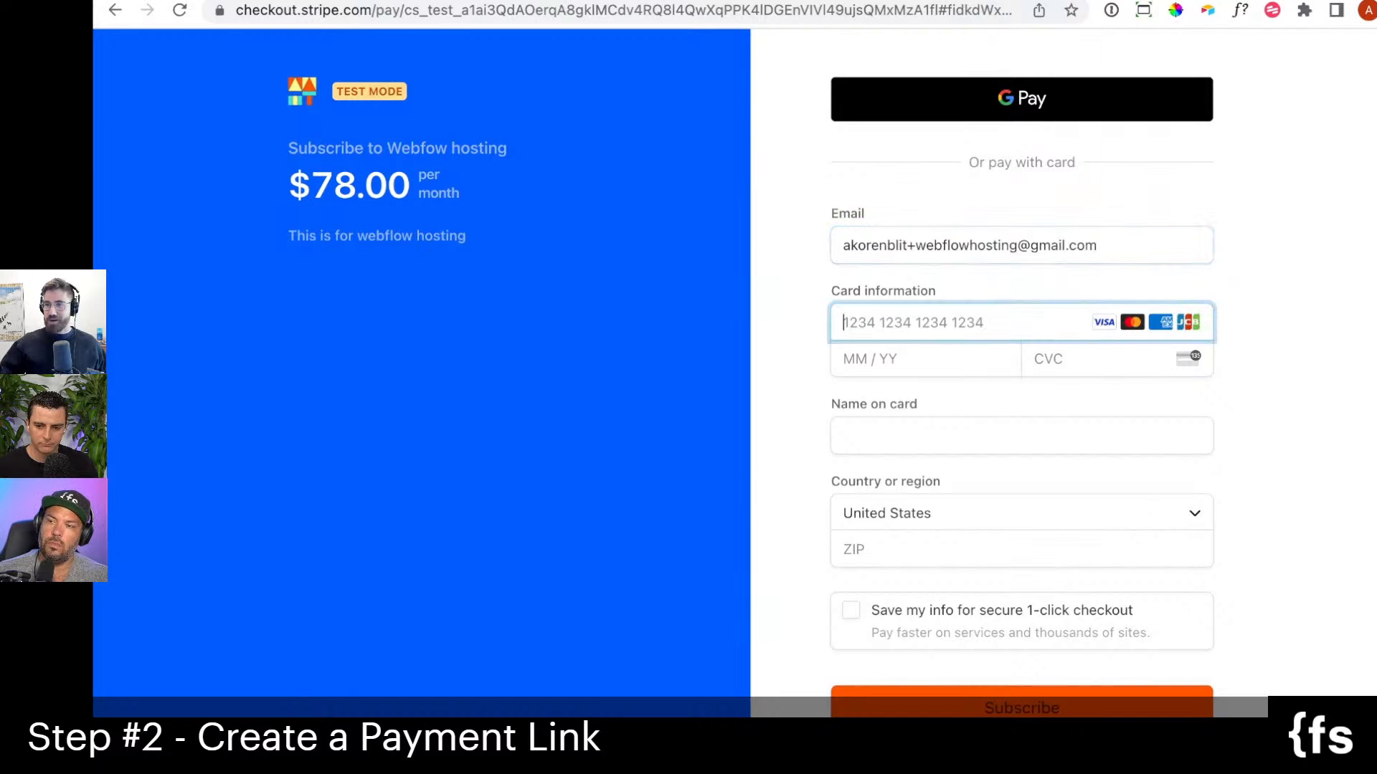
Fill in the card information with the test card number, expiry date and security code.
text(4242 4242)
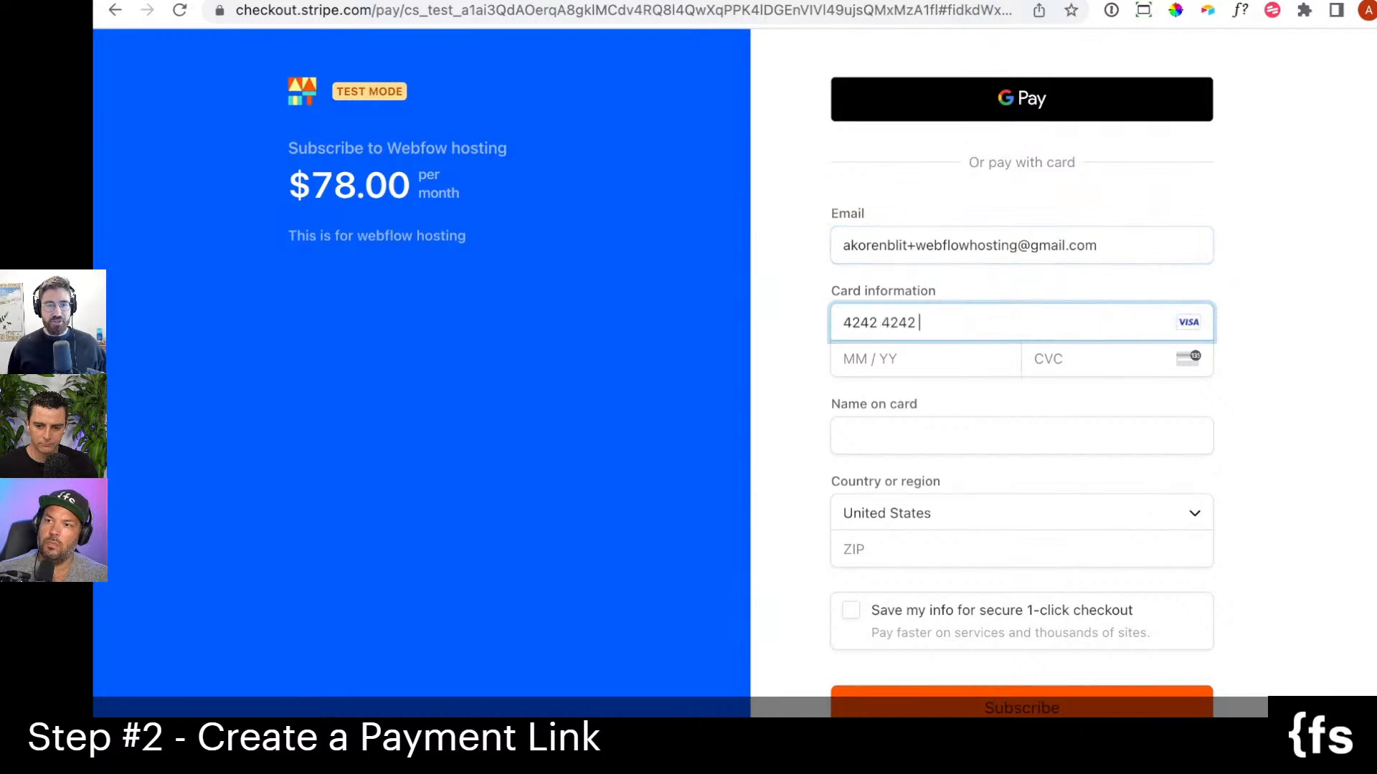
text( 4242 4242 )
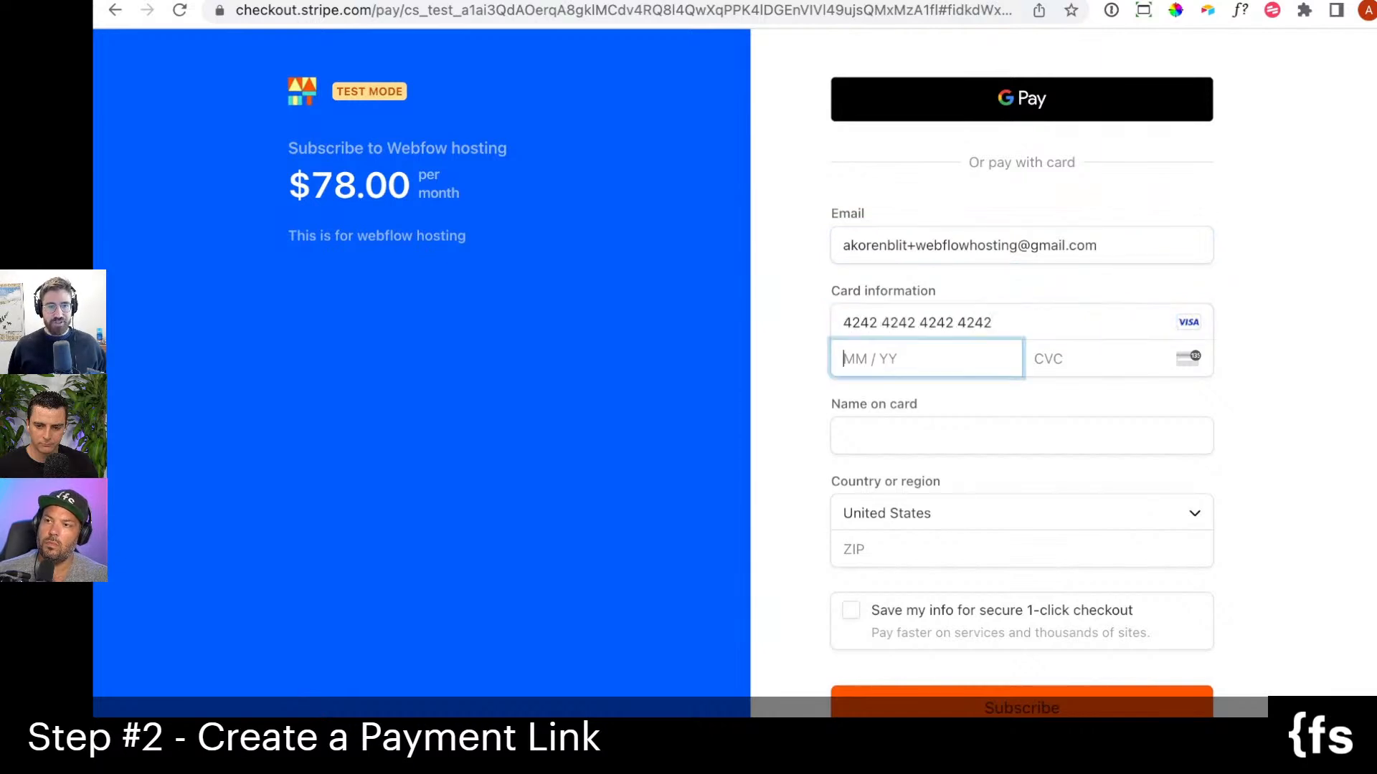
text(10 / 25 )
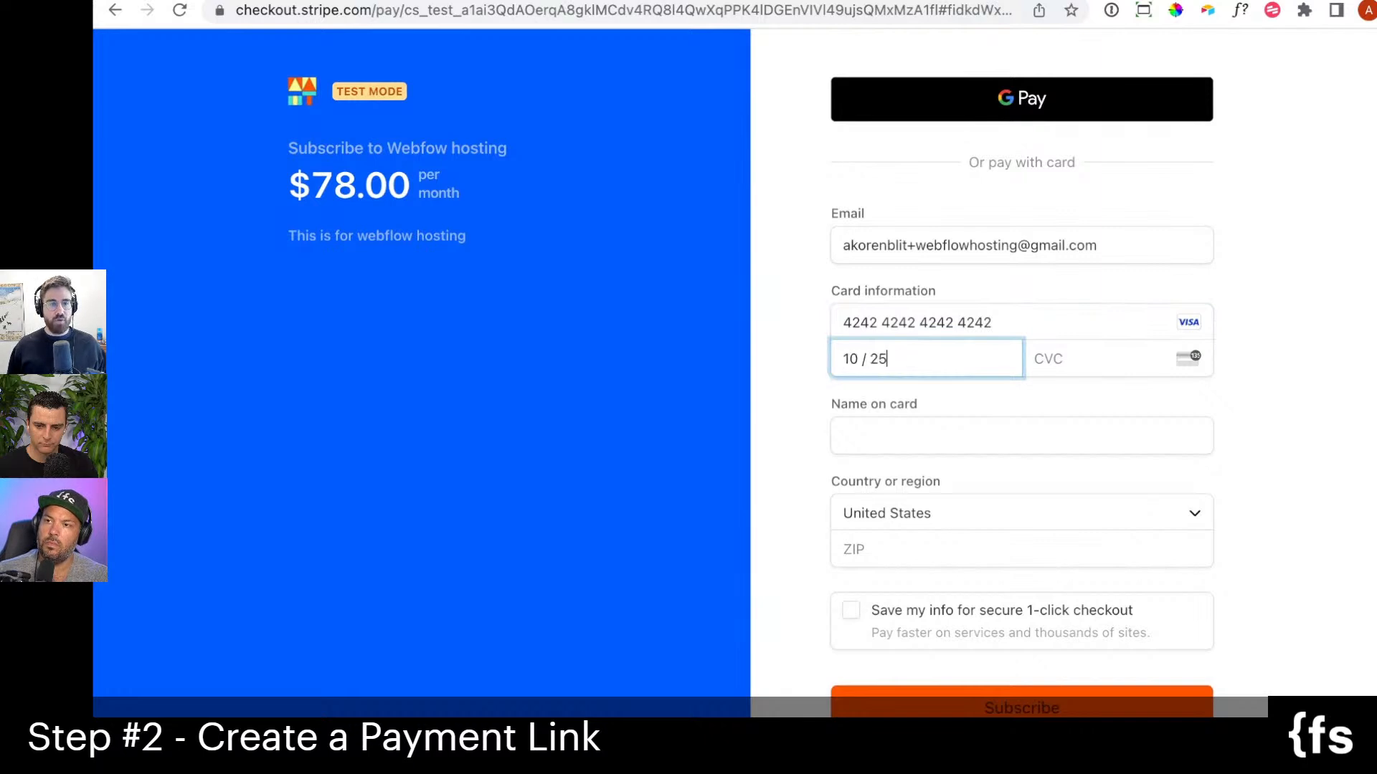
text(123)
key(Tab)
Enter the cardholder's full name followed by WEBFLOW as the name on the card.
text(ARon)
key(BackSpace)
key(BackSpace)
key(BackSpace)
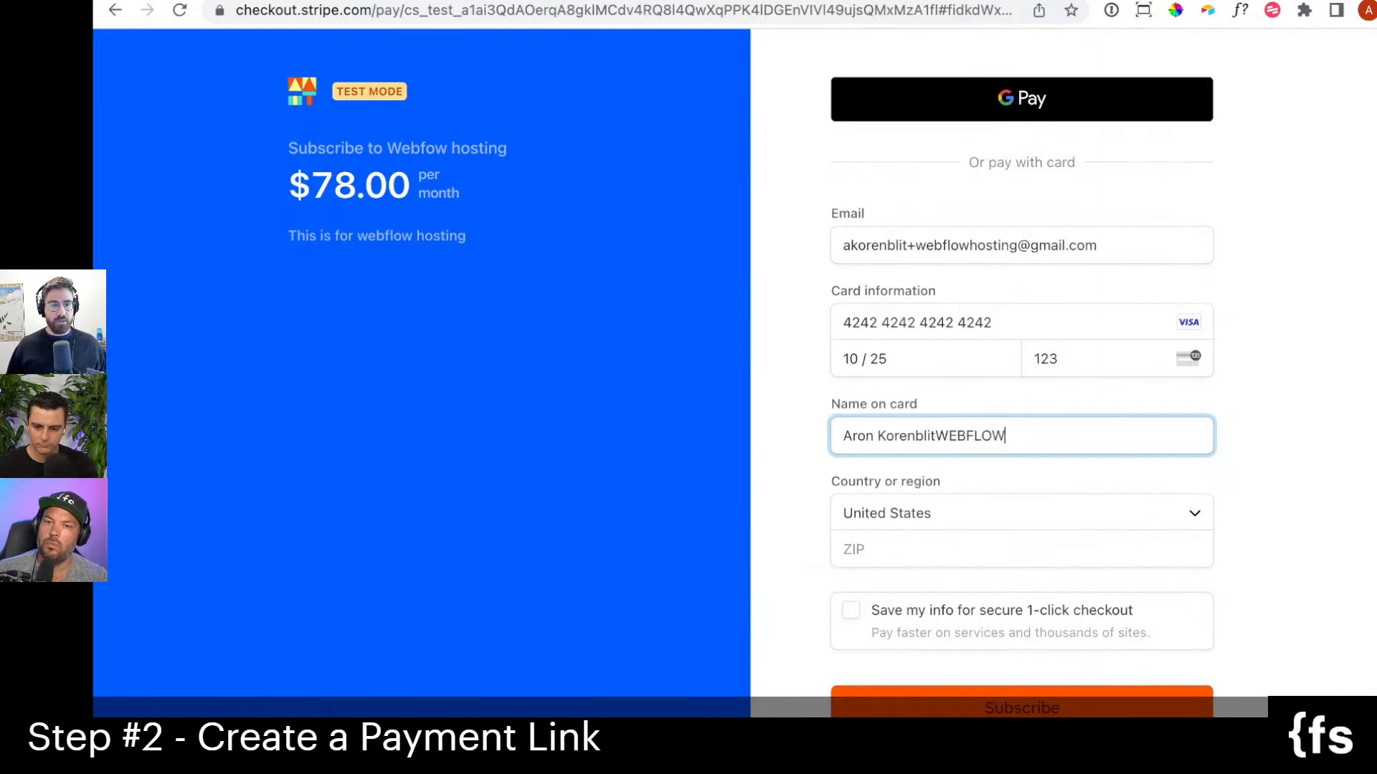
Fill in the ZIP code and submit the subscription to Webfow hosting.
click(937, 540)
text(11111)
scroll(808, 477, down, 1)
scroll(808, 477, down, 1)
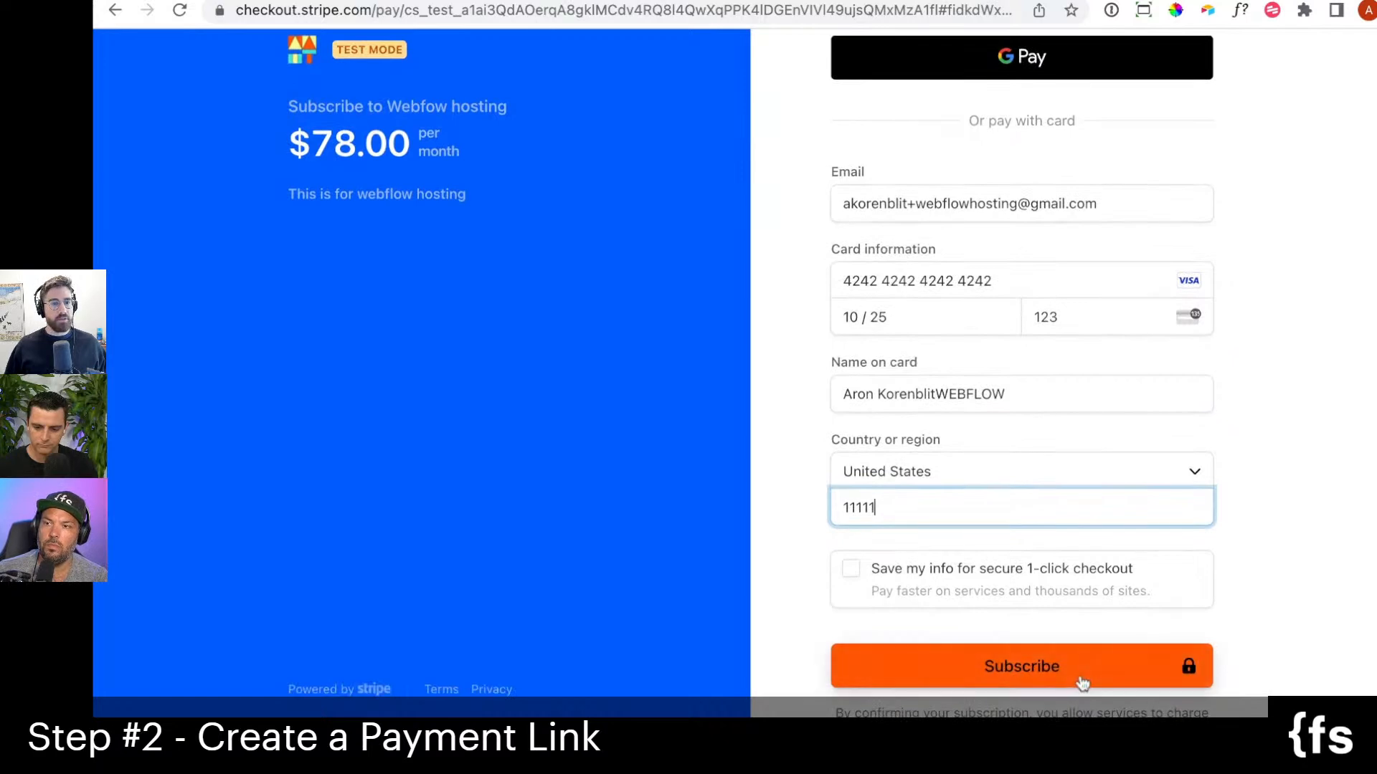
click(1083, 682)
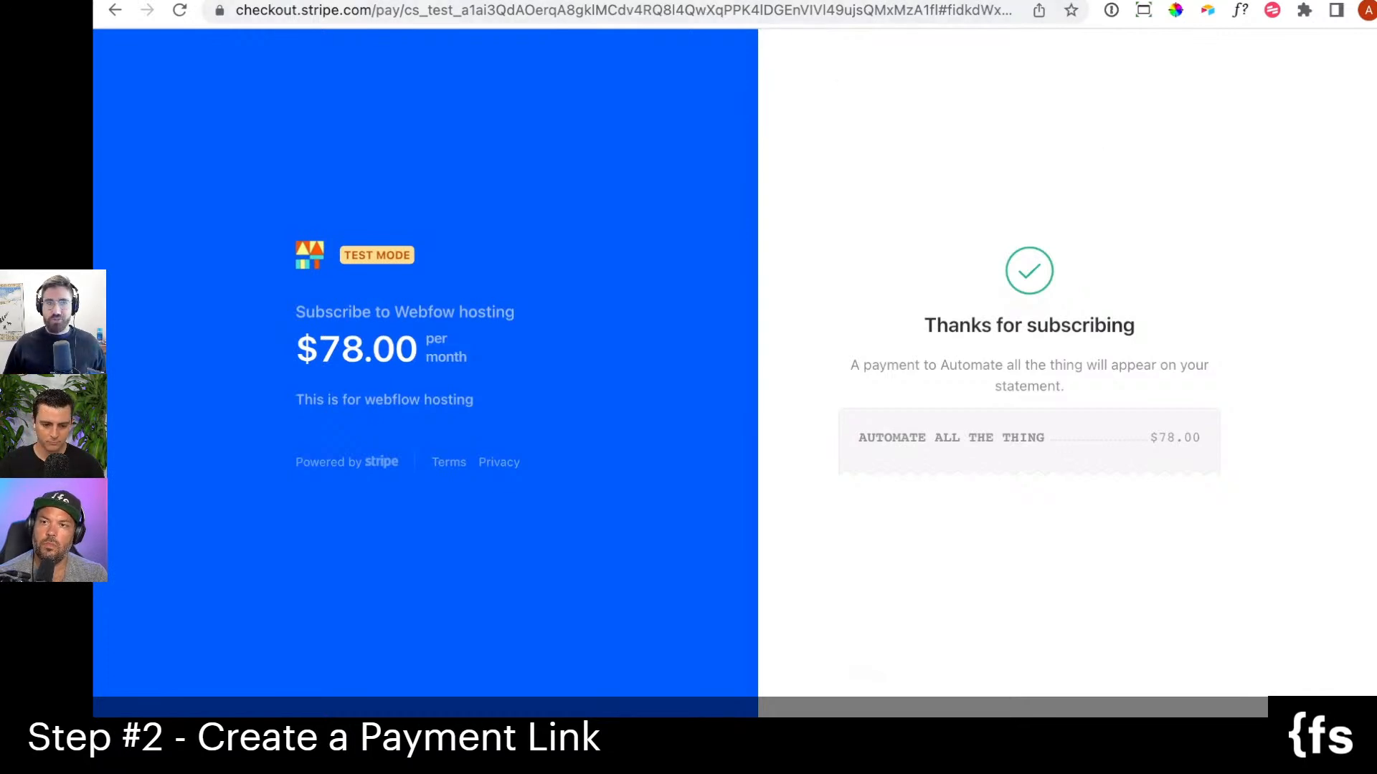
Return to the dashboard and check the customer list for the new subscriber, comparing it with the checkout confirmation page.
click(502, 0)
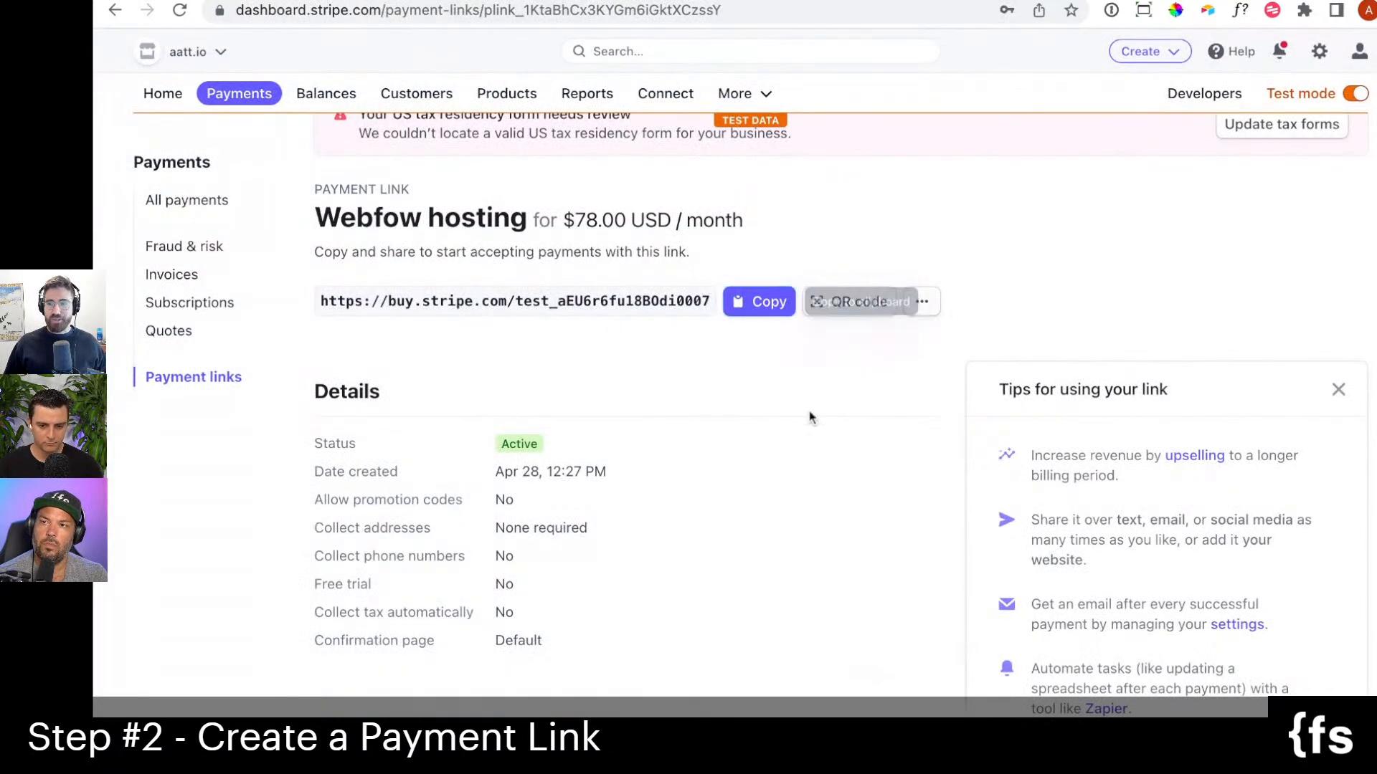
scroll(423, 215, up, 3)
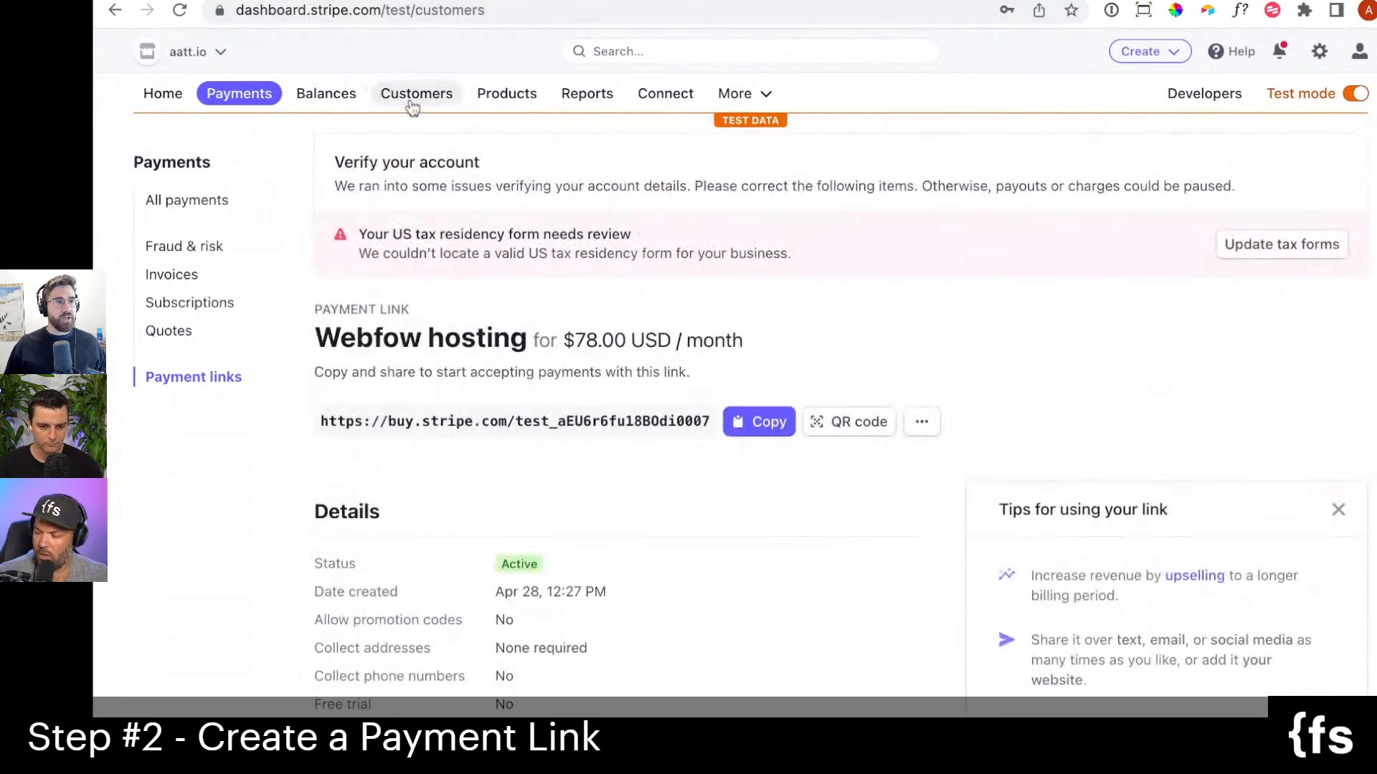
click(417, 94)
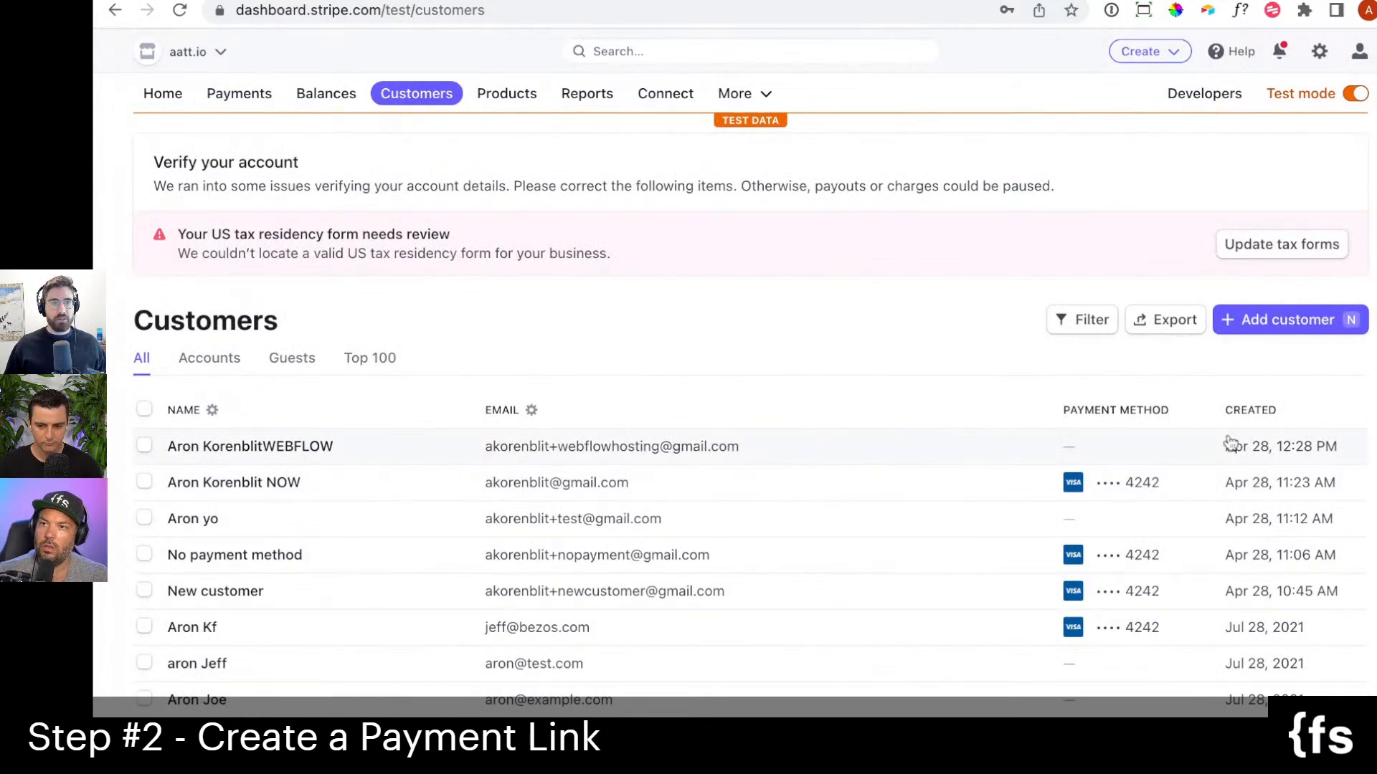
click(645, 1)
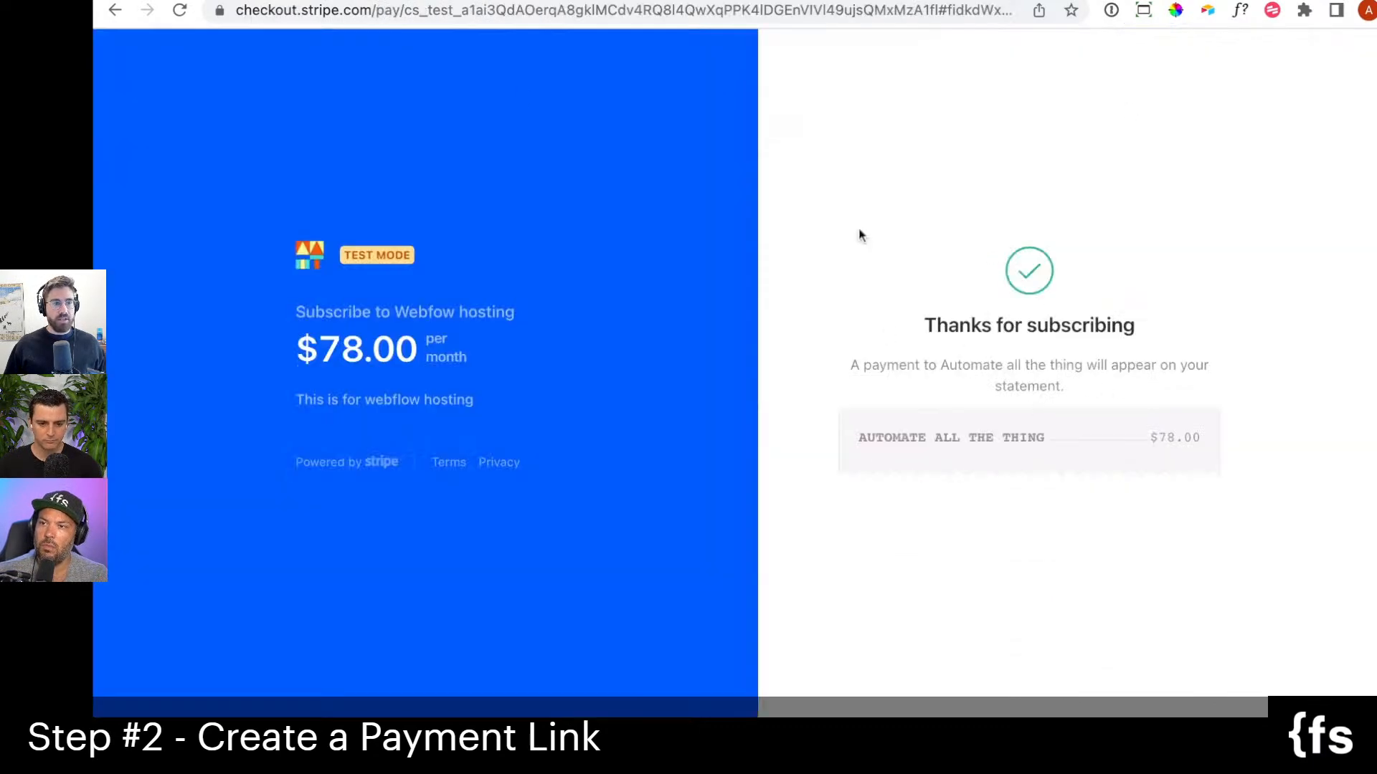
click(373, 1)
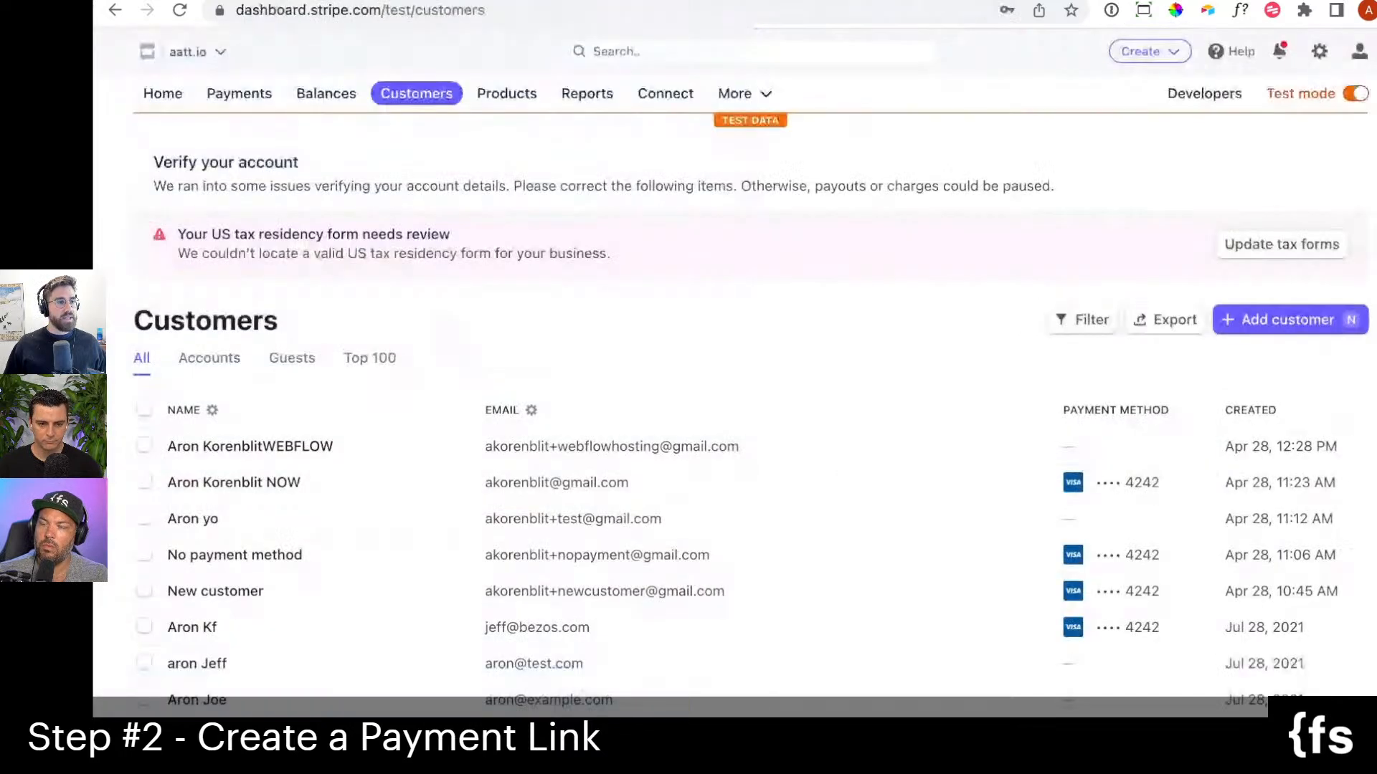
Open the newest Webfow hosting subscription from the subscriptions list and review its details, metadata and pricing.
click(735, 95)
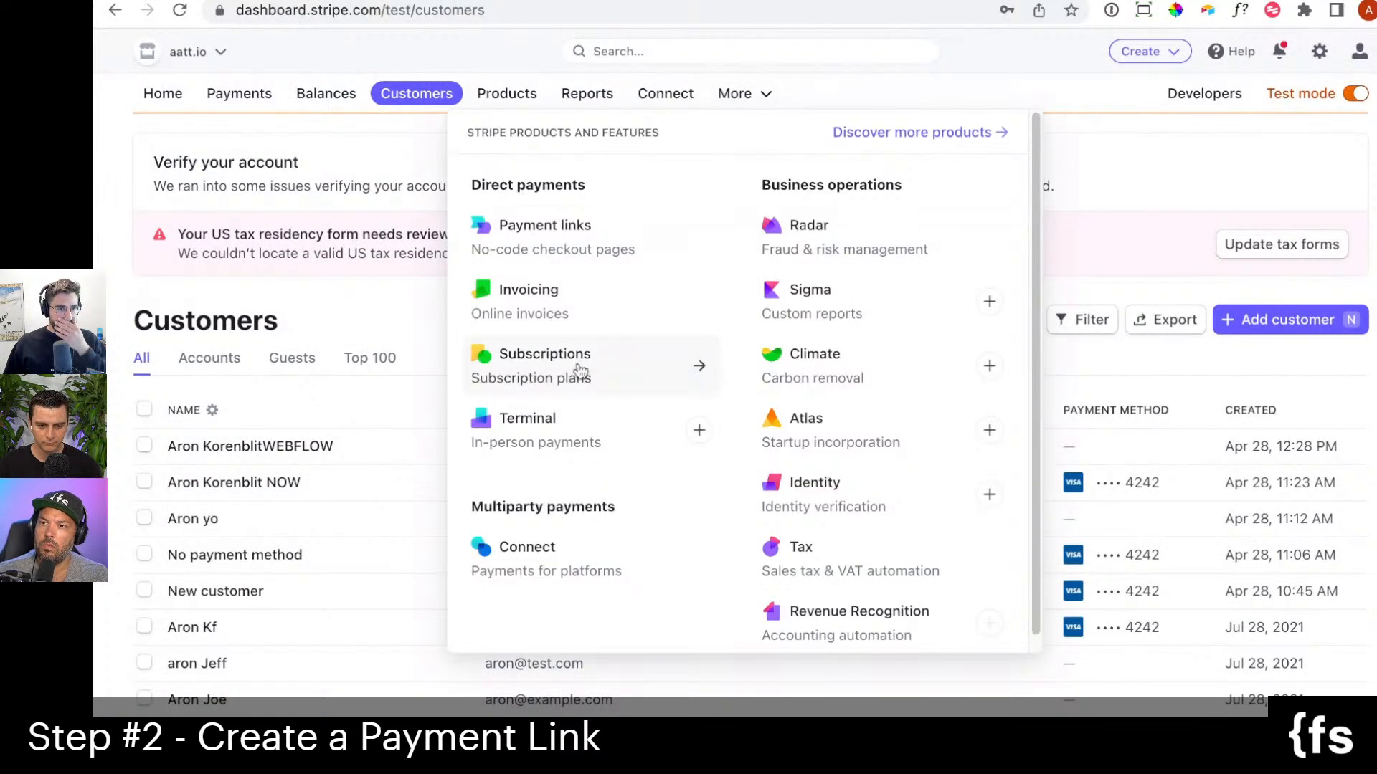
click(581, 370)
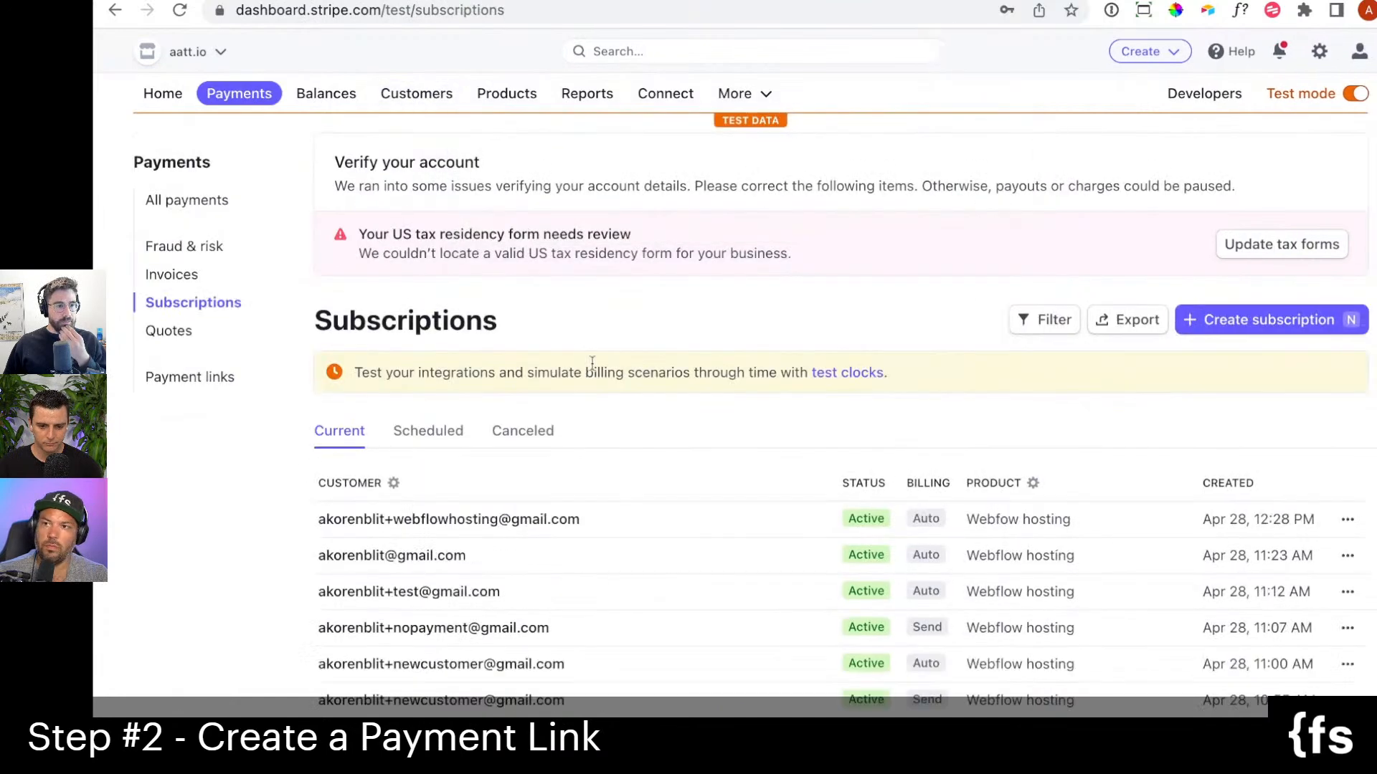
click(753, 522)
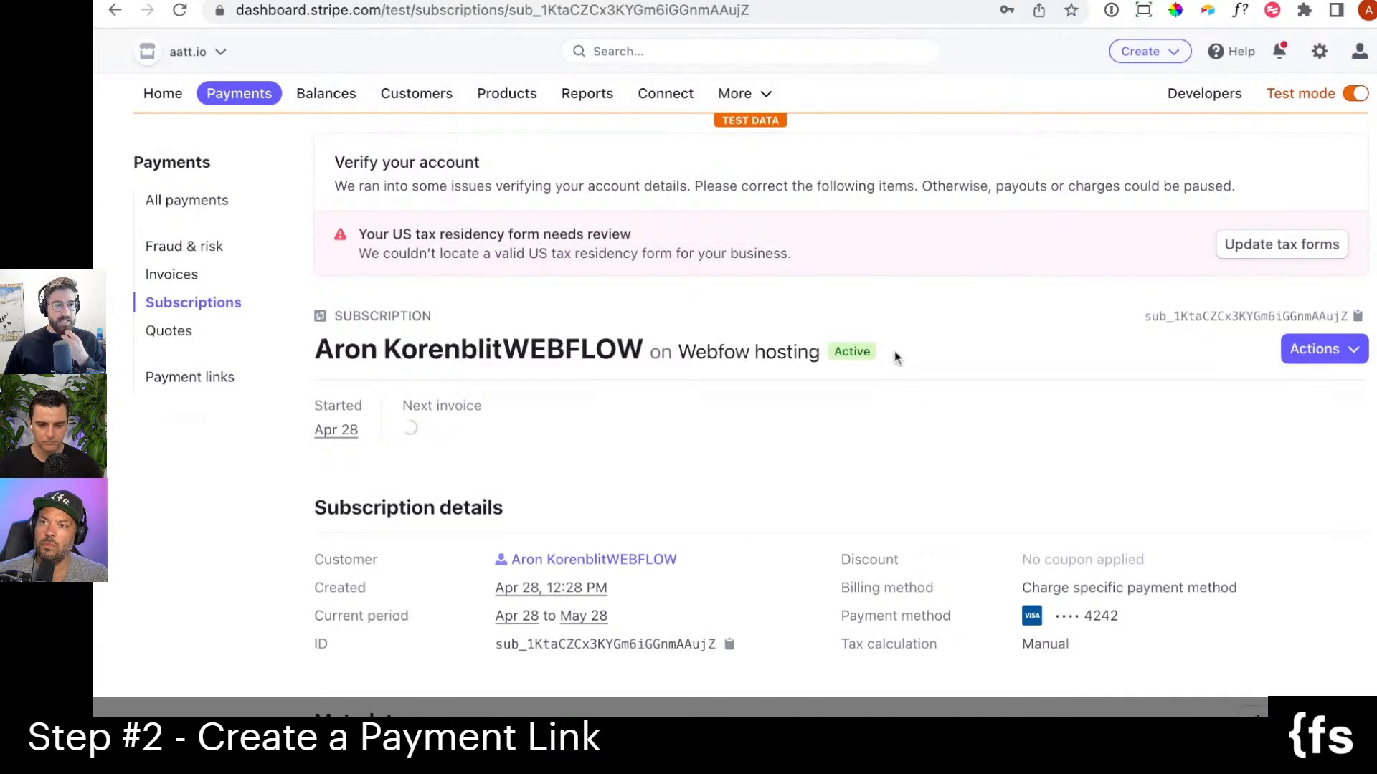
scroll(517, 416, down, 1)
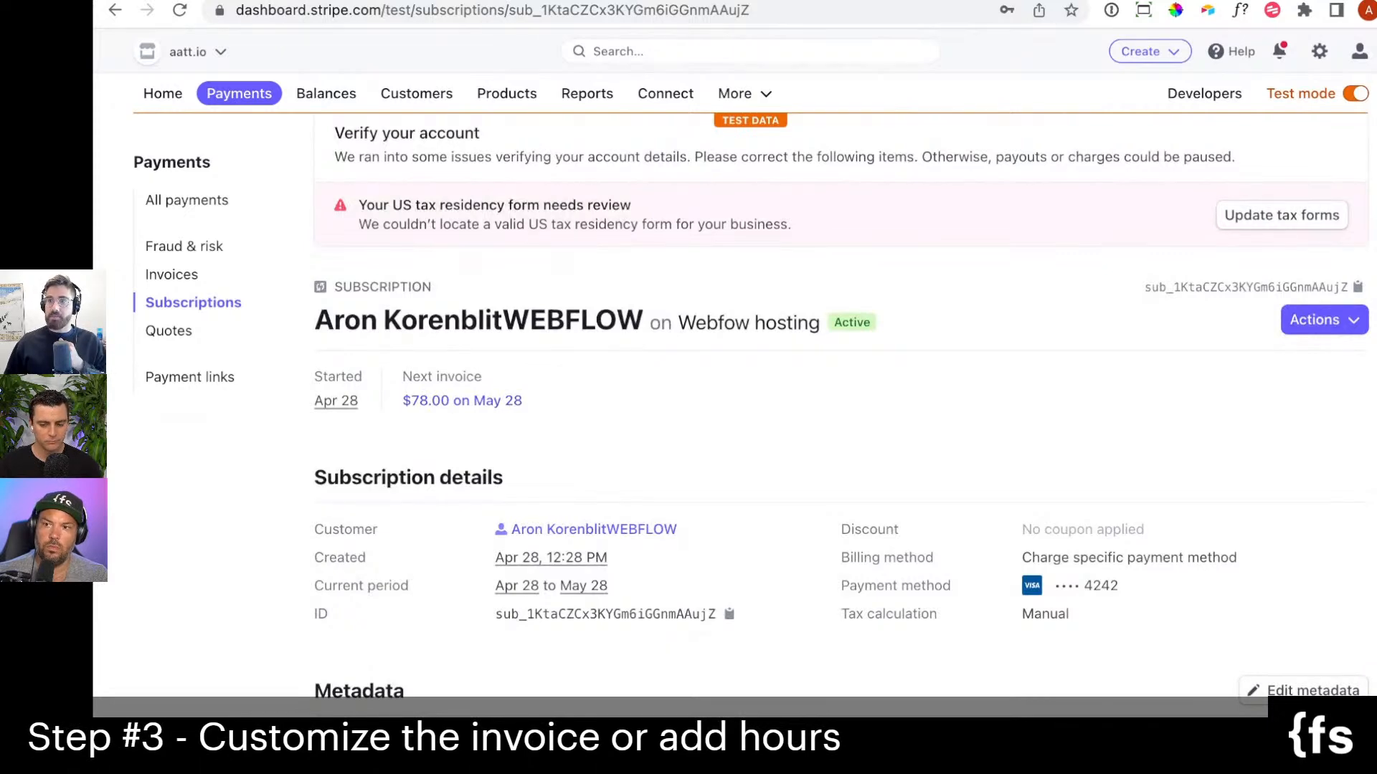
scroll(838, 402, down, 1)
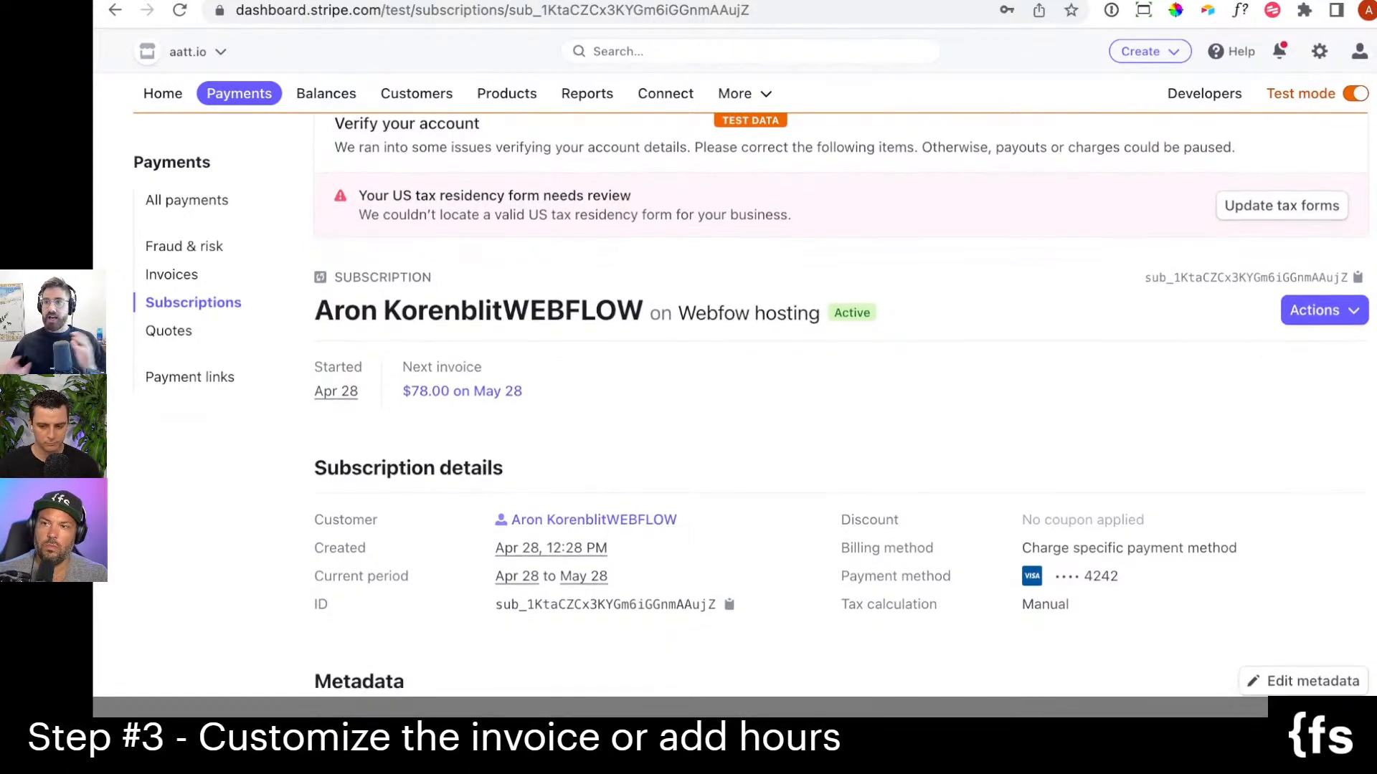
scroll(839, 402, down, 1)
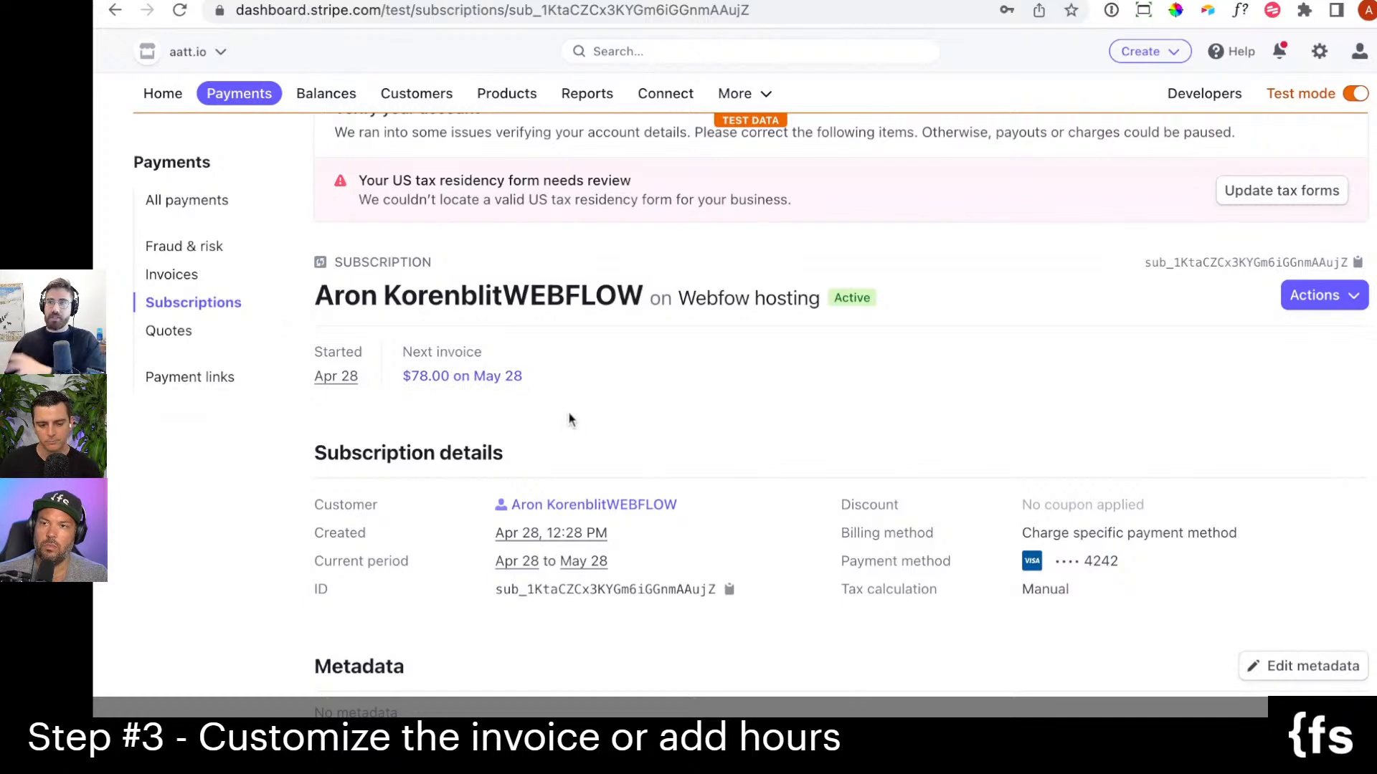
scroll(781, 467, down, 1)
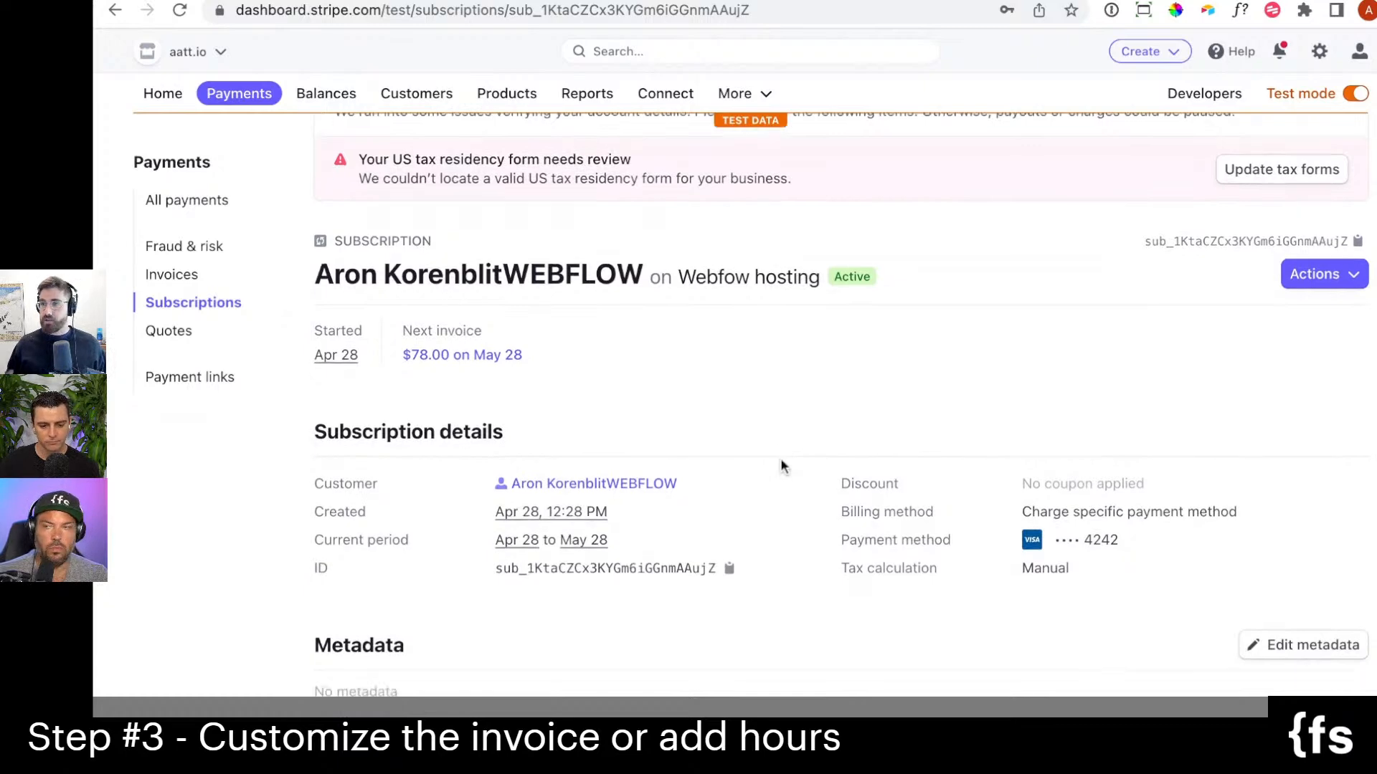
scroll(782, 466, down, 3)
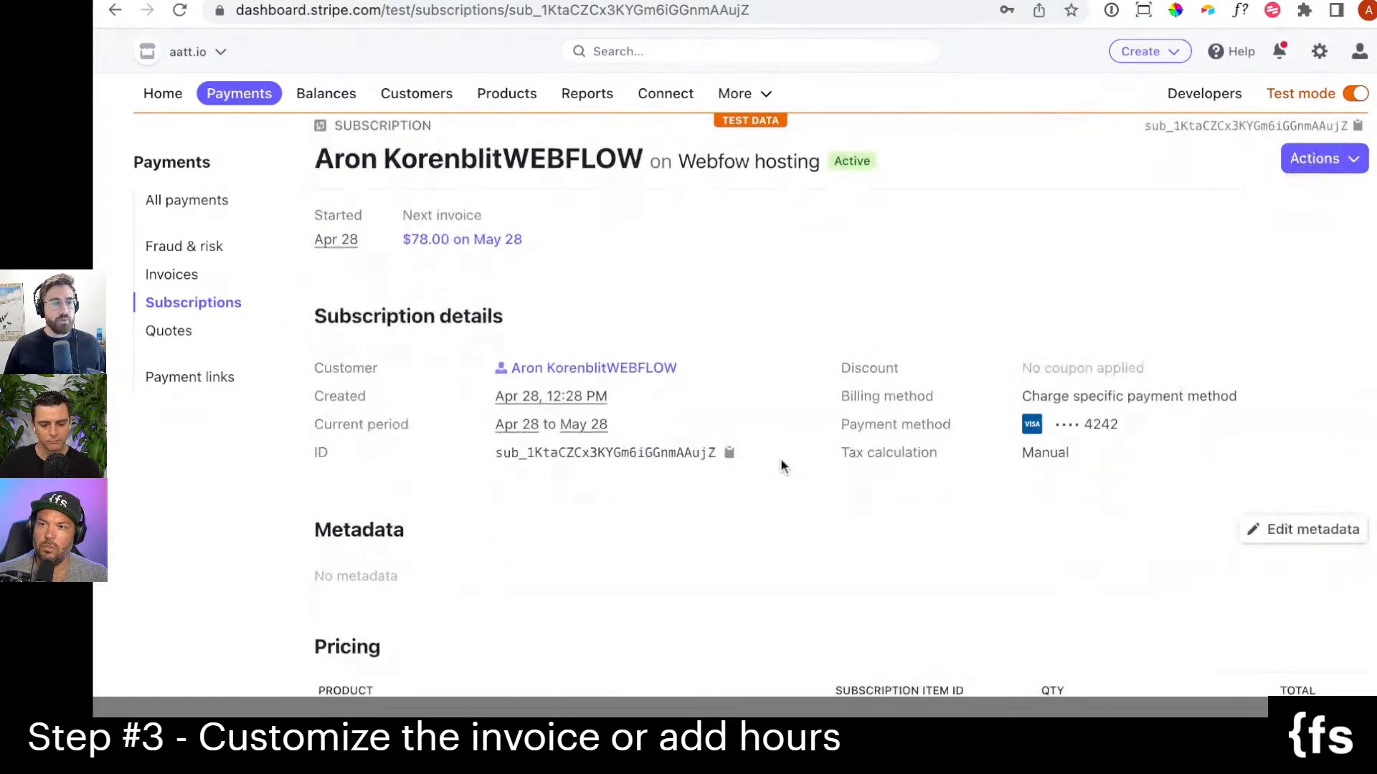
scroll(731, 430, down, 1)
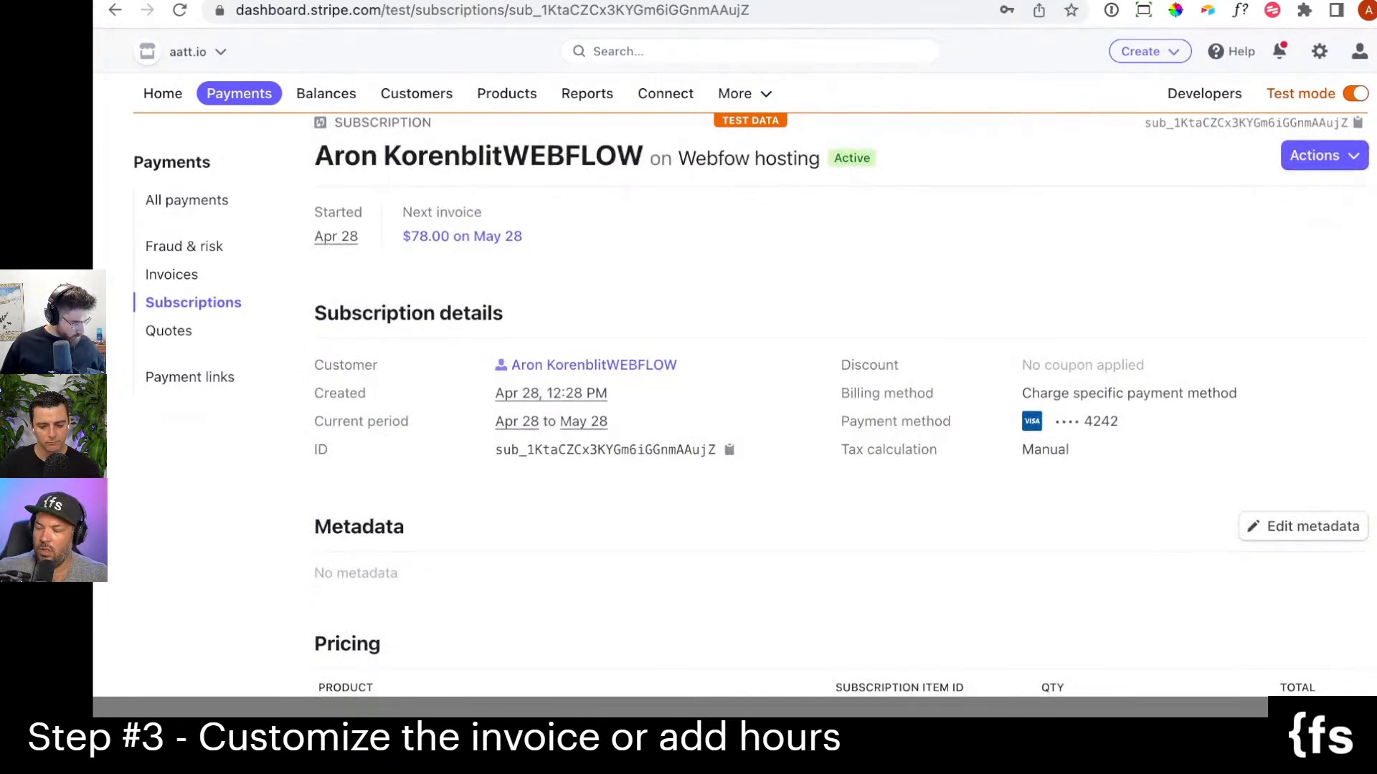
scroll(732, 430, down, 3)
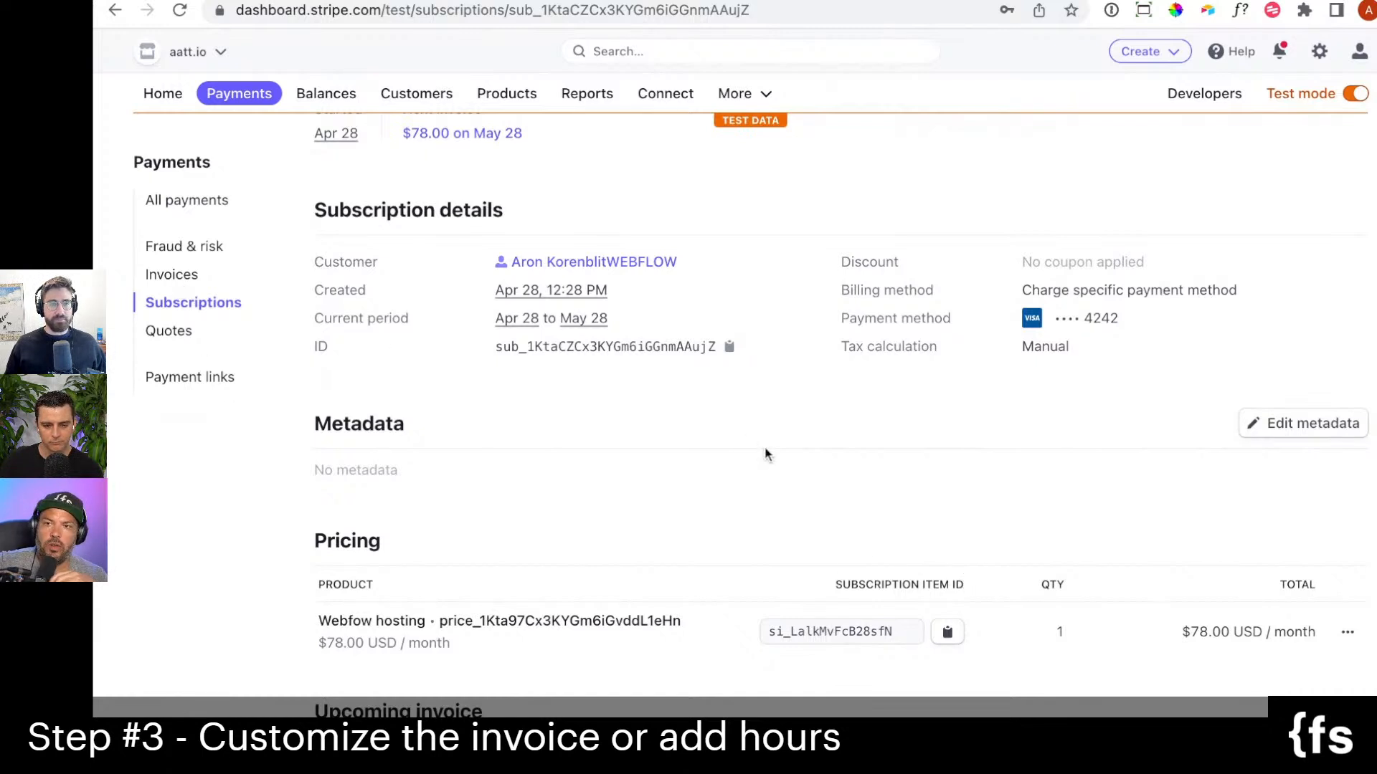
Open the list of payment links.
click(732, 98)
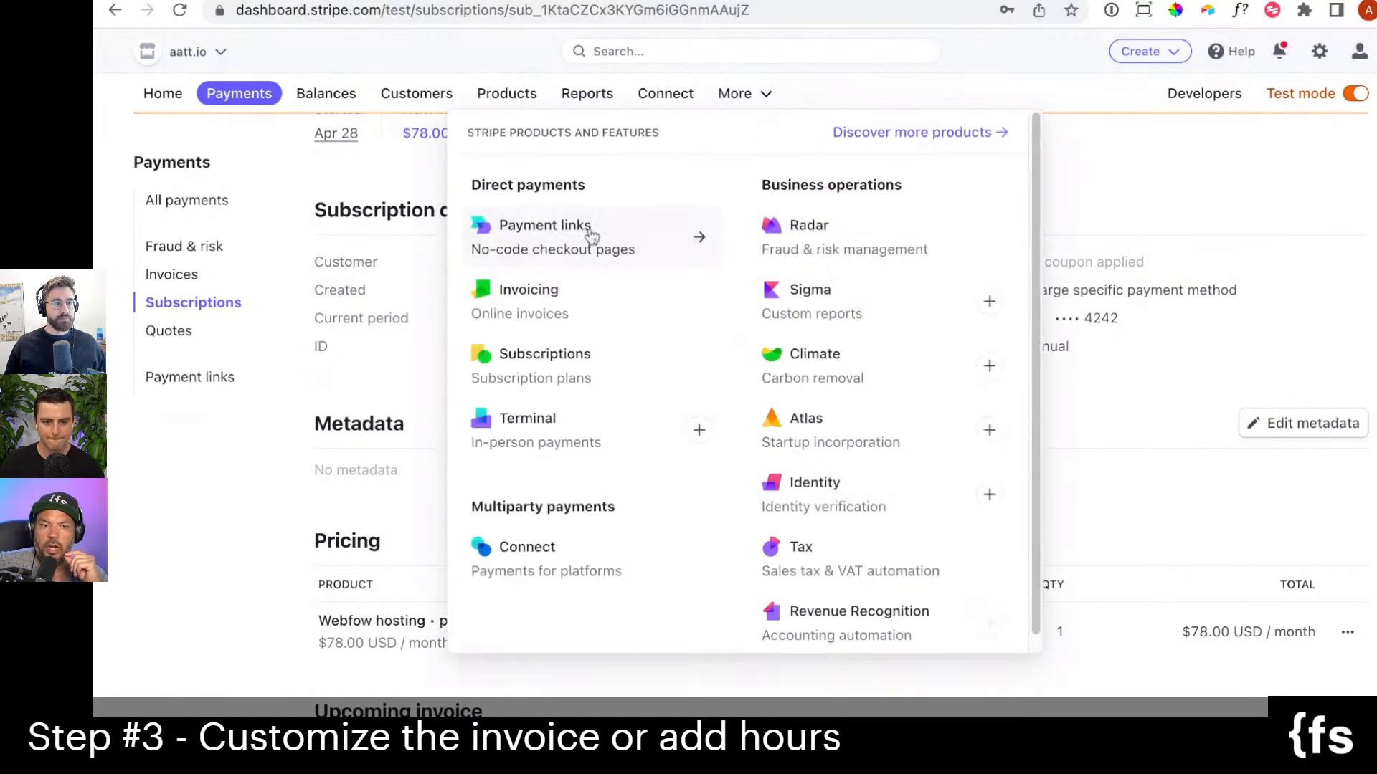
click(591, 237)
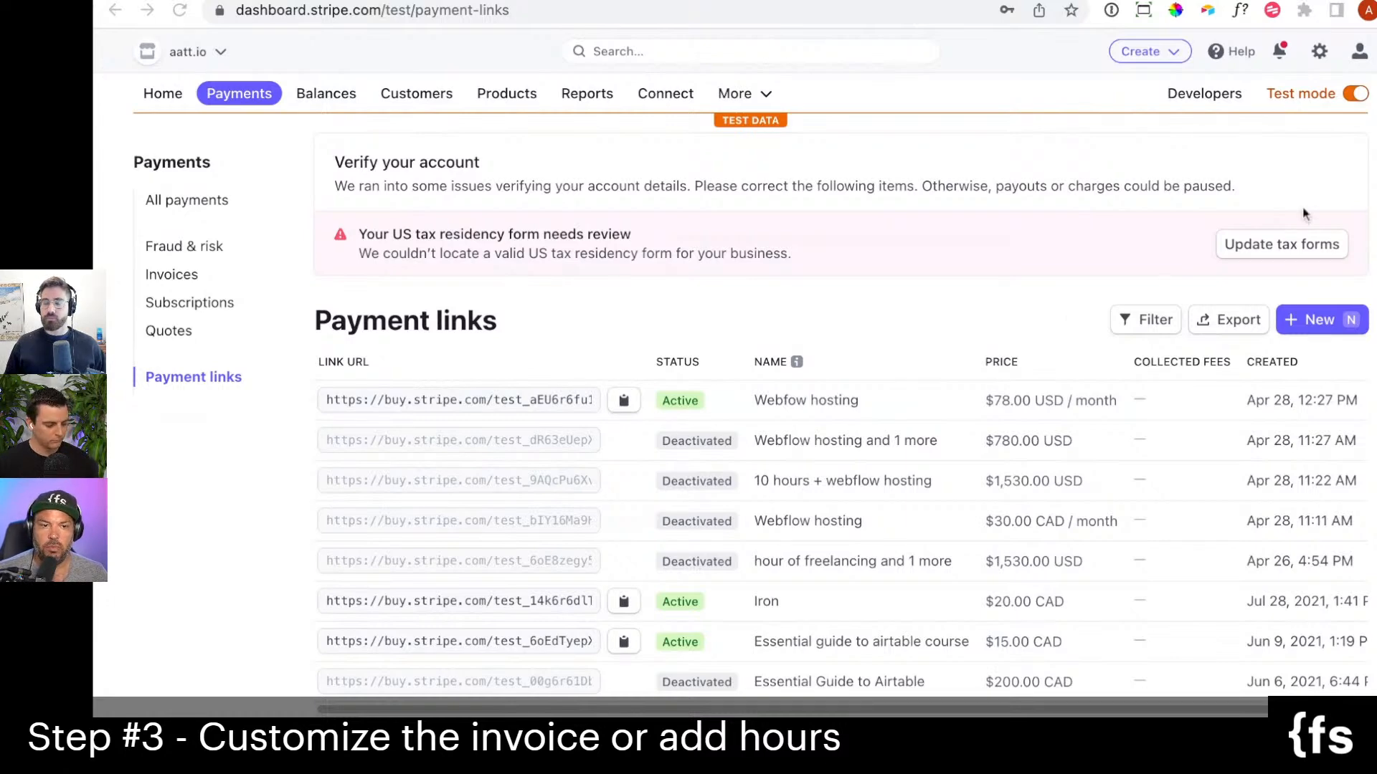
click(1010, 272)
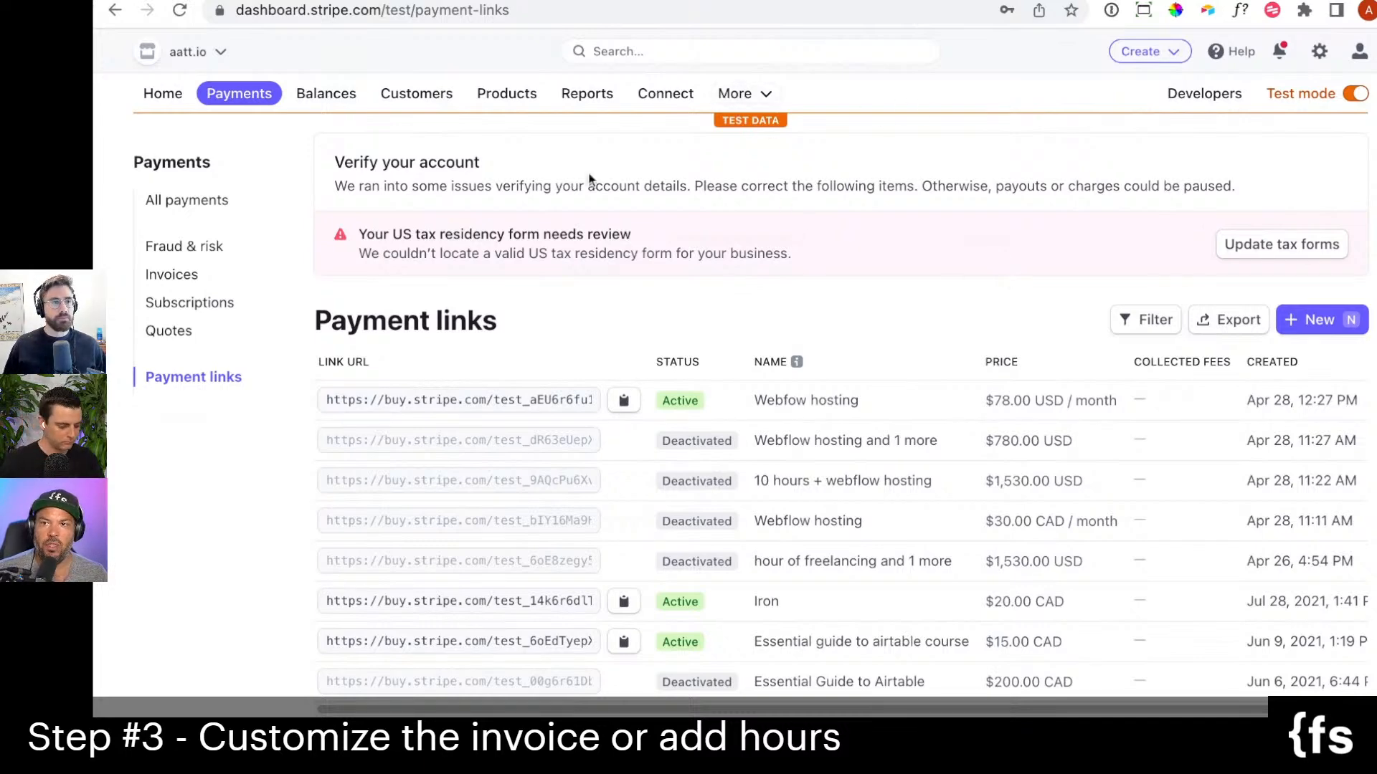
click(732, 95)
click(1100, 141)
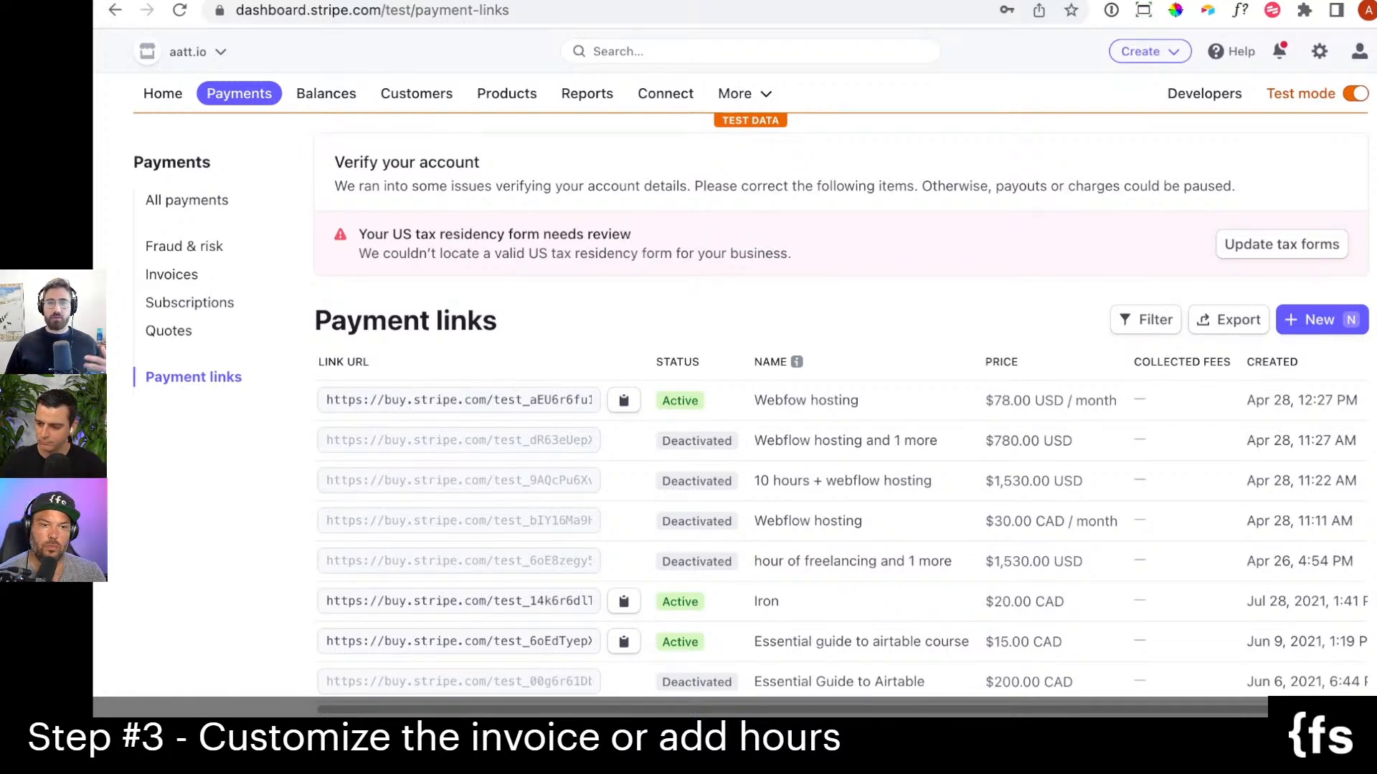
Start a new product in the products list and name it Webflow consulting.
click(506, 95)
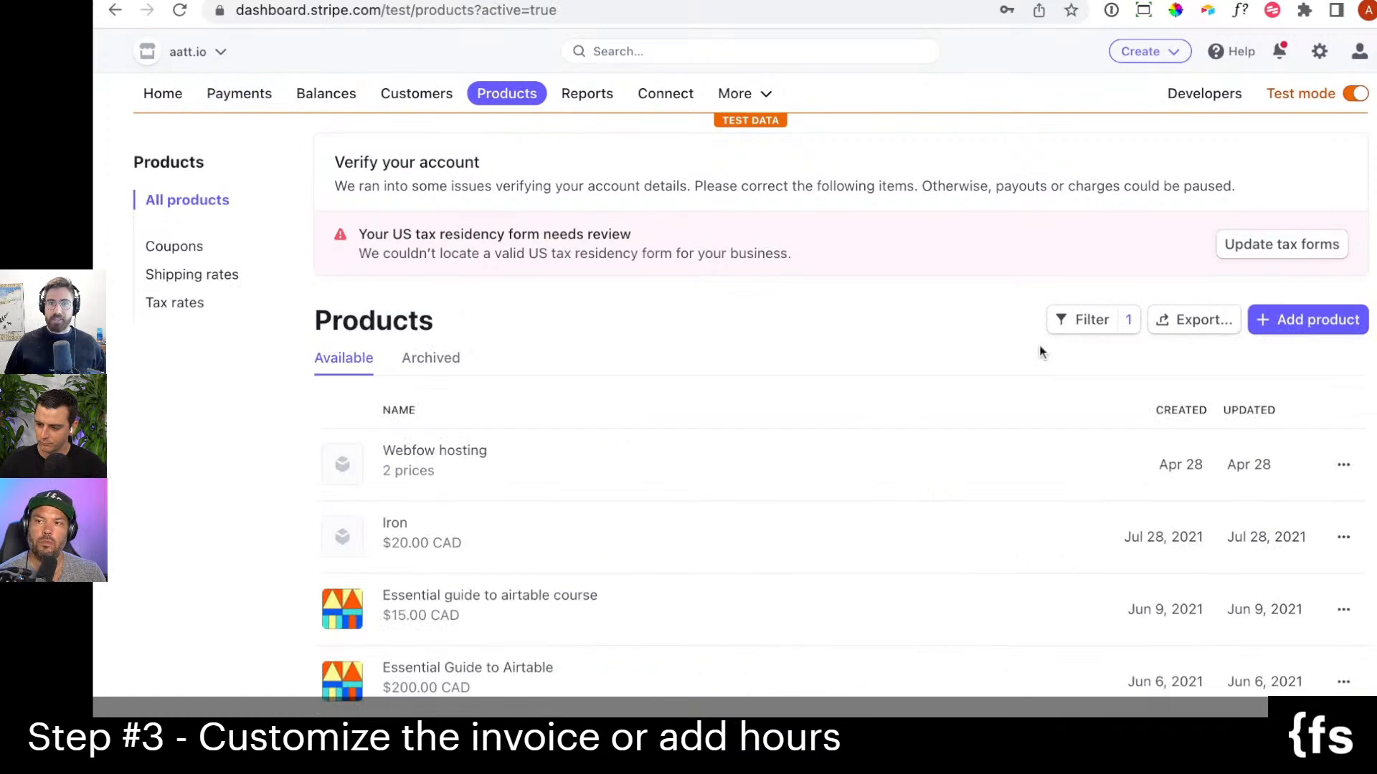
click(1287, 332)
click(705, 281)
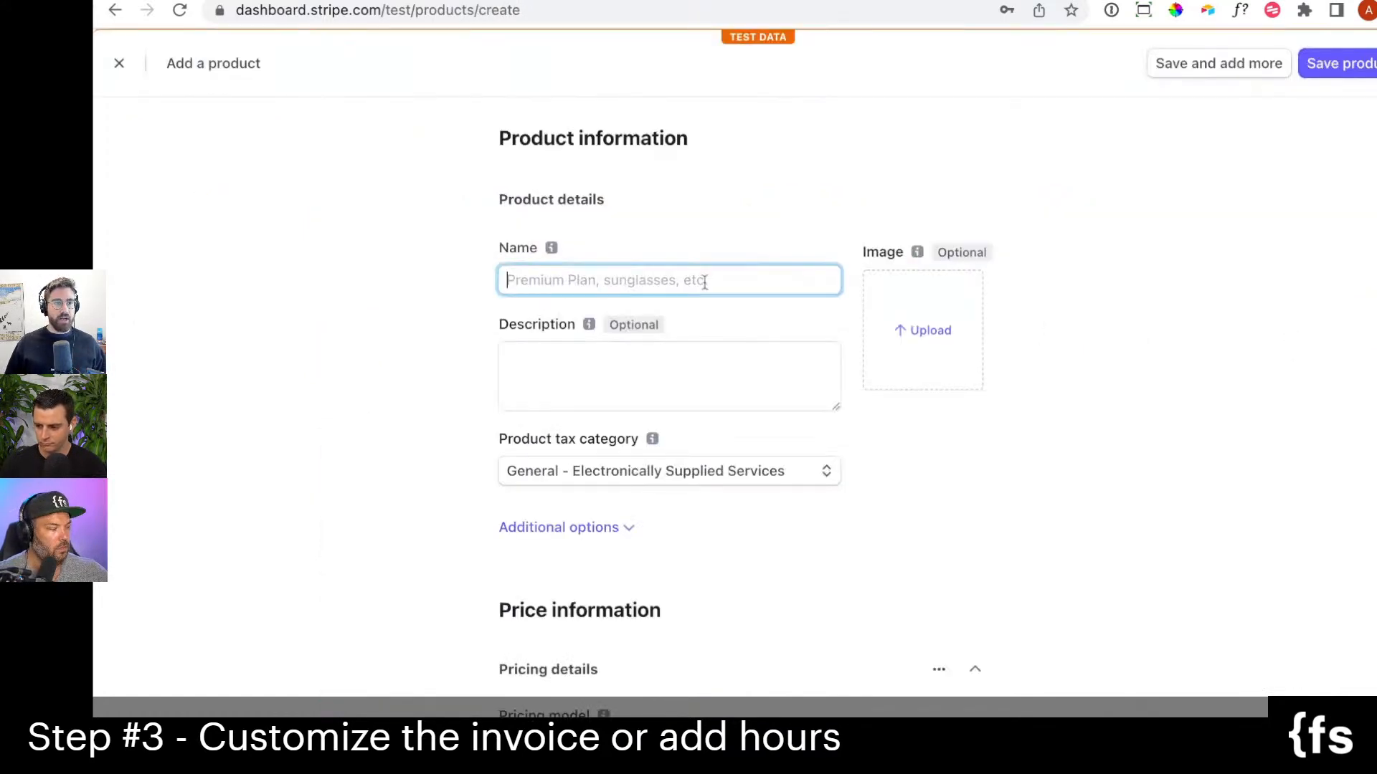
text(Webflow consulting)
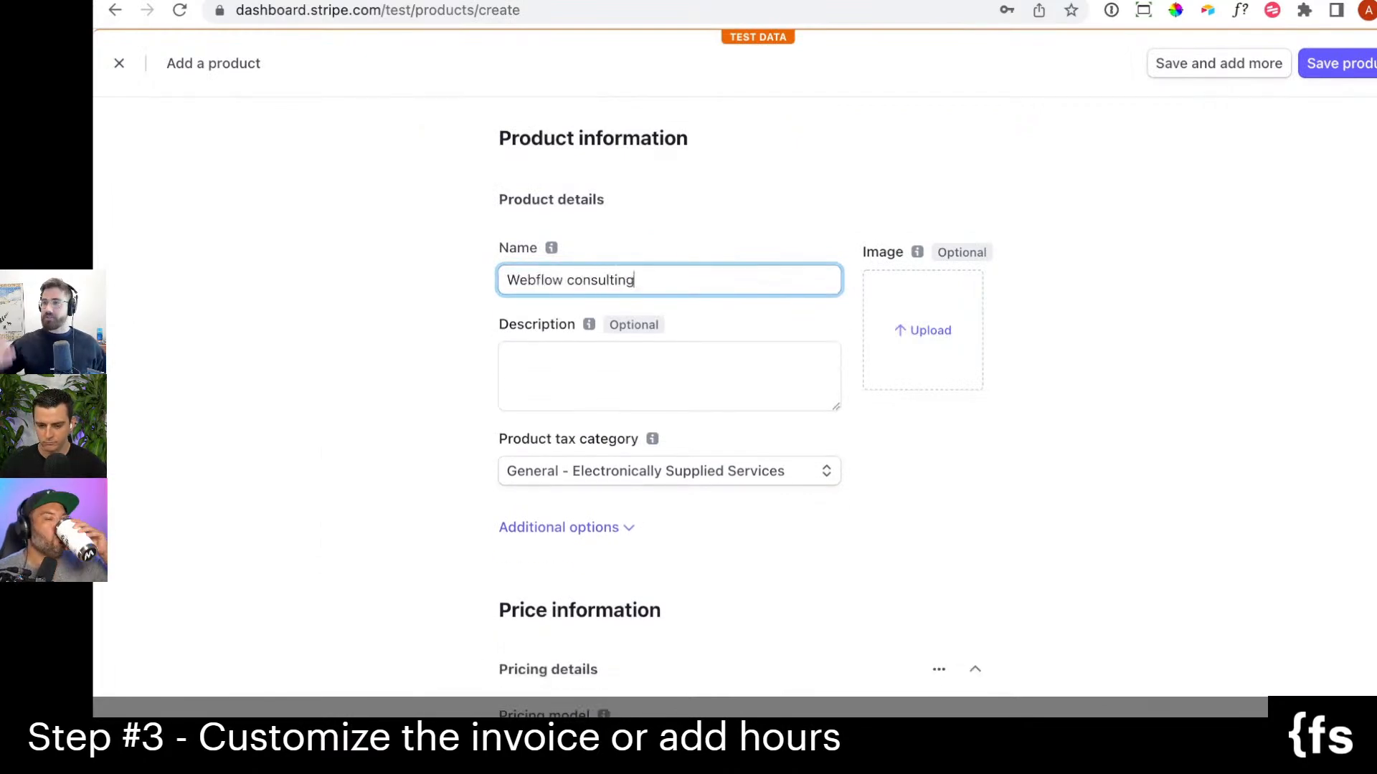
Set the product tax category to General - Services.
click(691, 471)
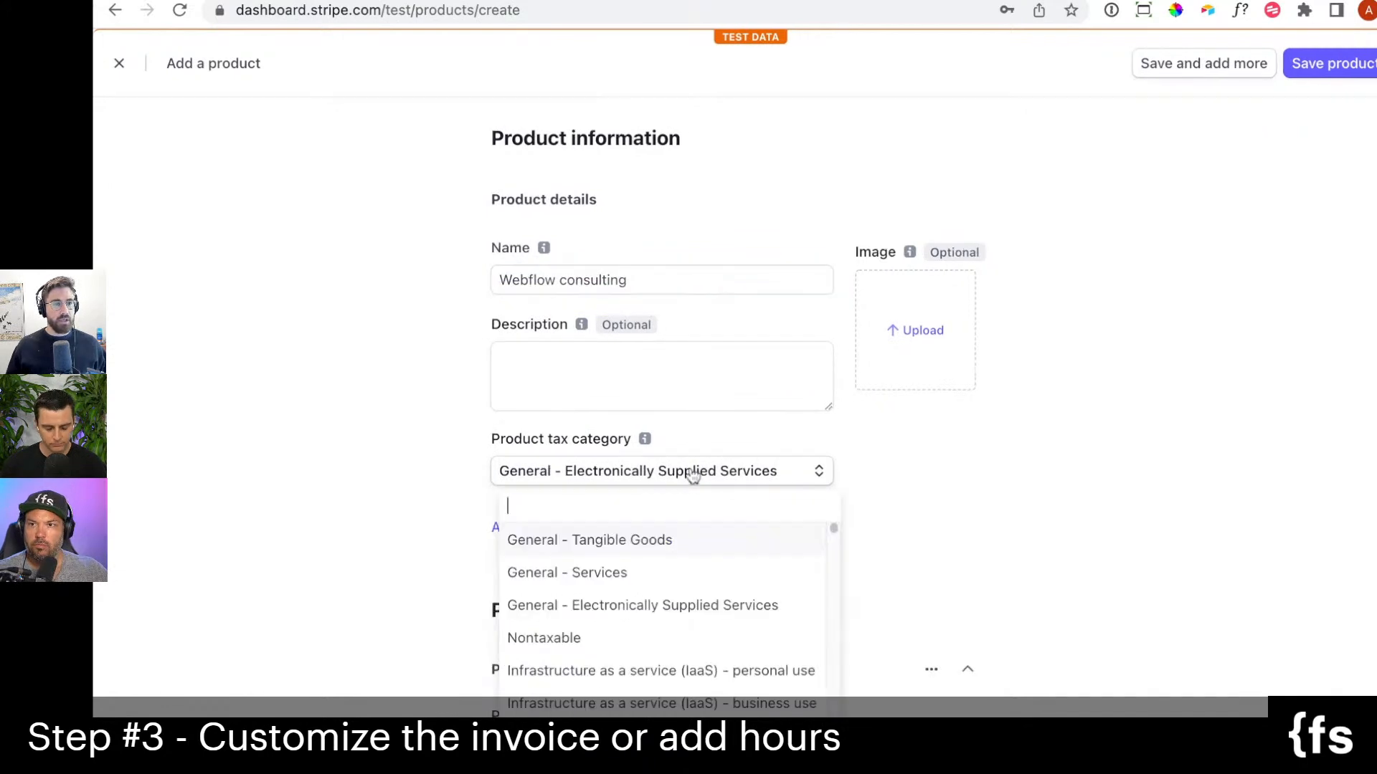
text(ser)
click(633, 539)
Make the product's price a one-time charge of 200.00 USD.
scroll(455, 497, down, 4)
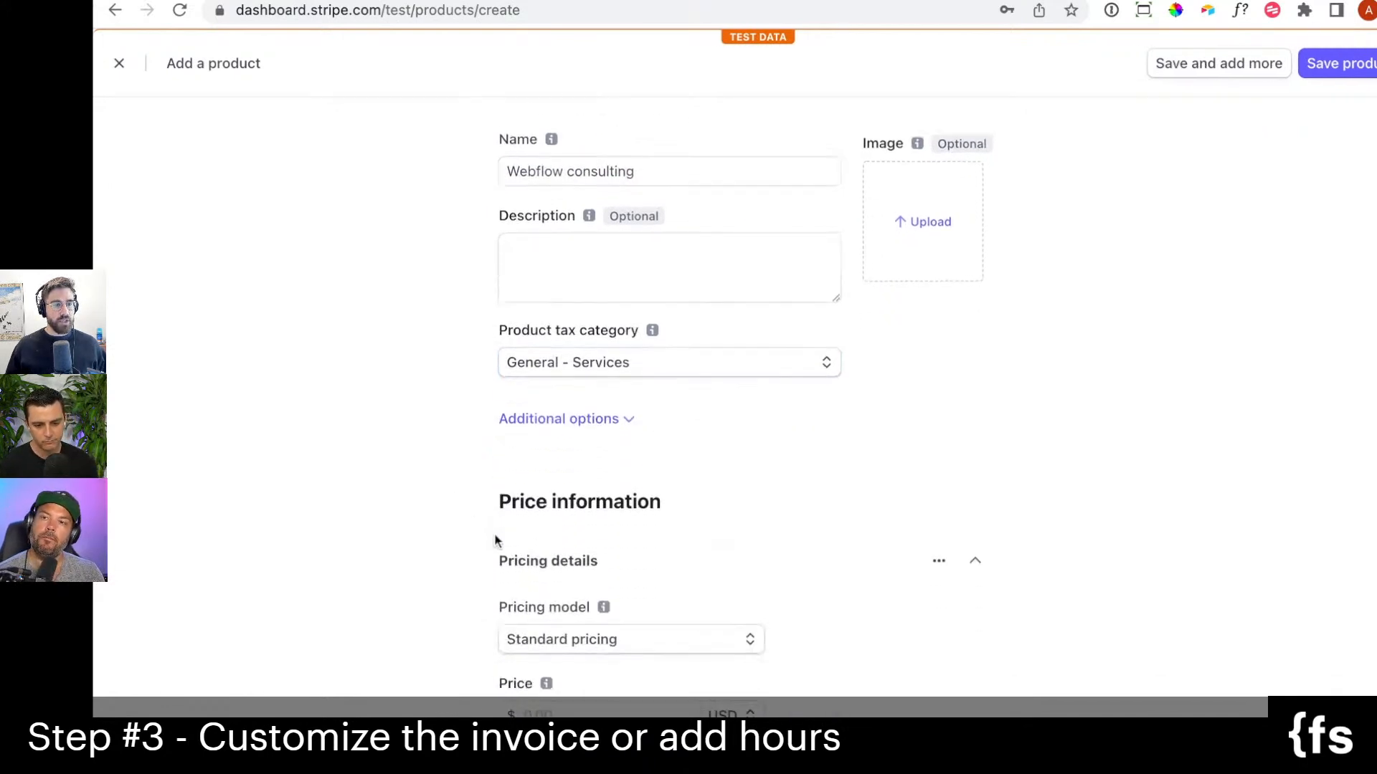
scroll(818, 499, down, 3)
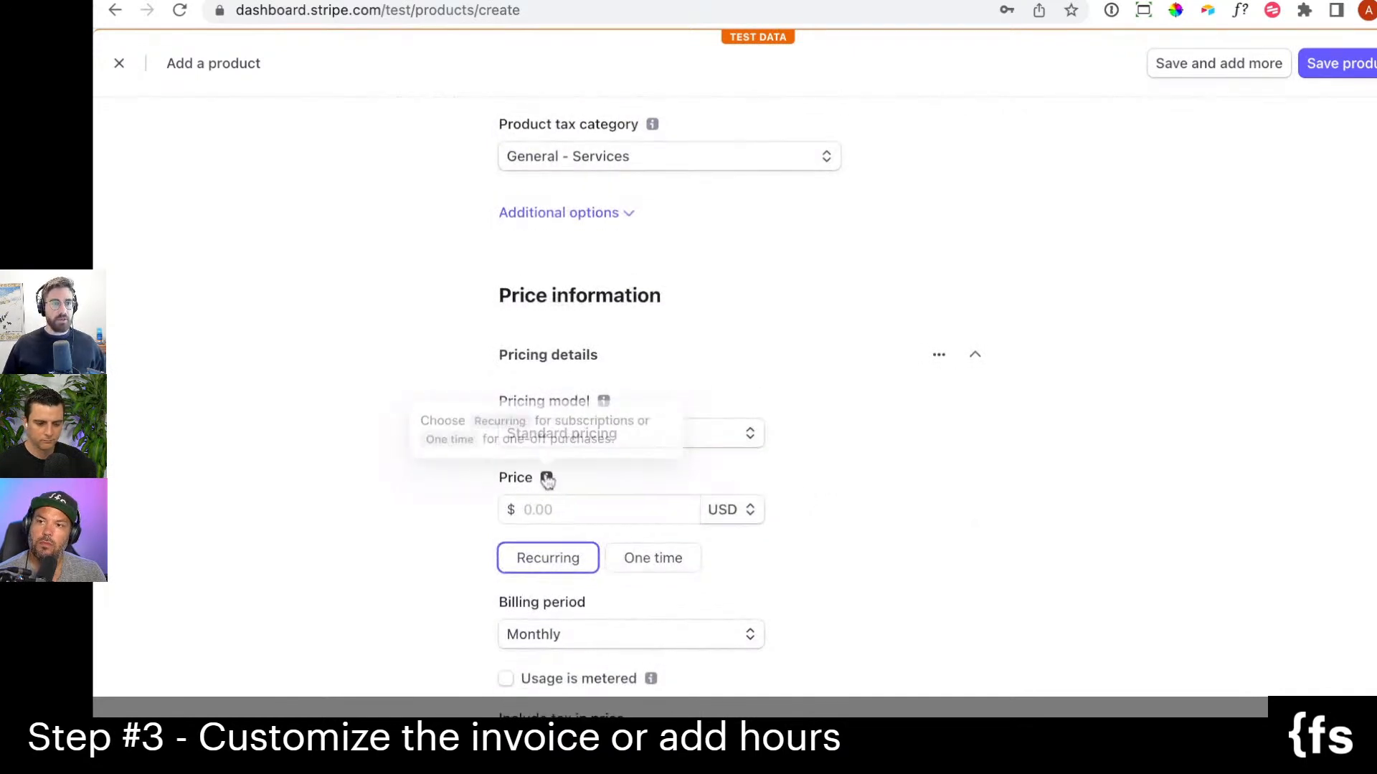
scroll(733, 532, up, 1)
click(681, 599)
click(596, 549)
text(2000)
key(BackSpace)
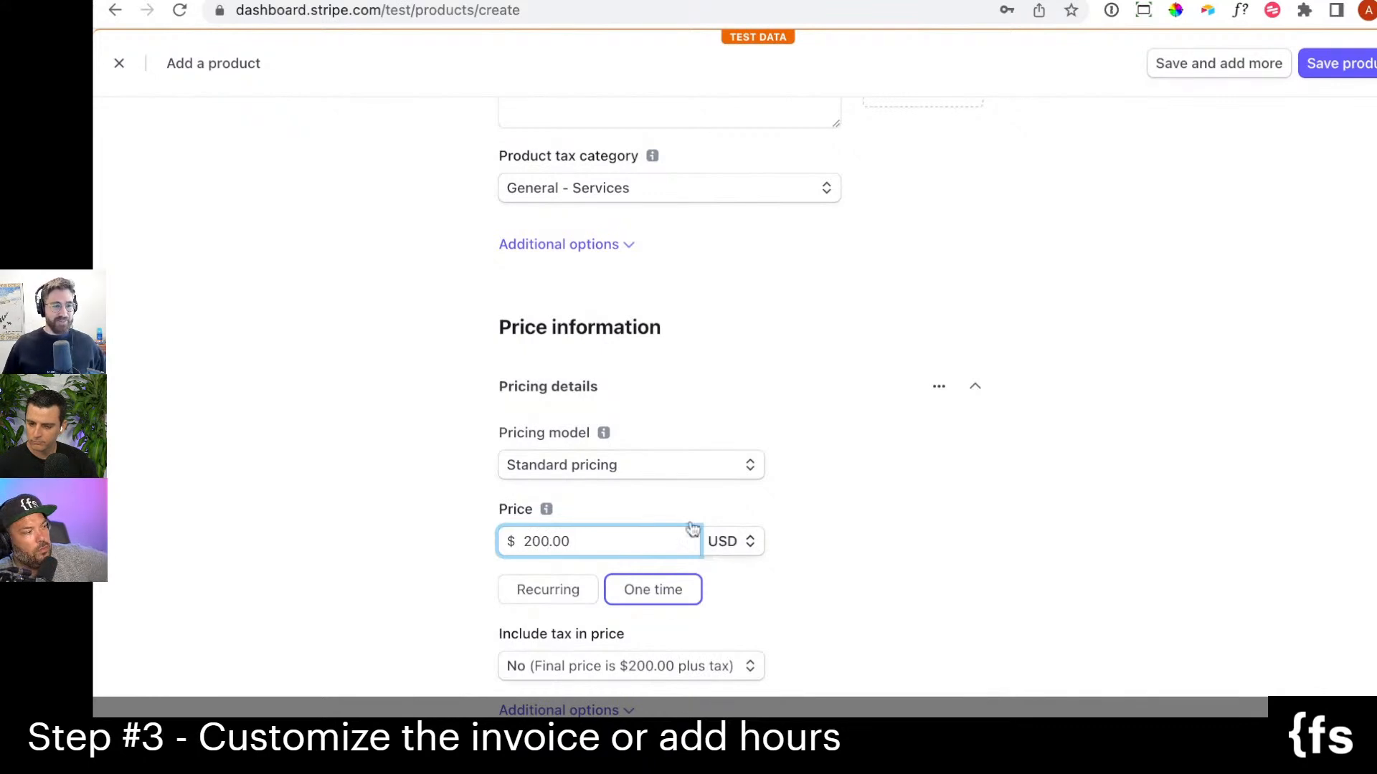
Check the pricing model and remaining price options of Webflow consulting, then save the product.
scroll(658, 496, down, 1)
scroll(654, 489, down, 2)
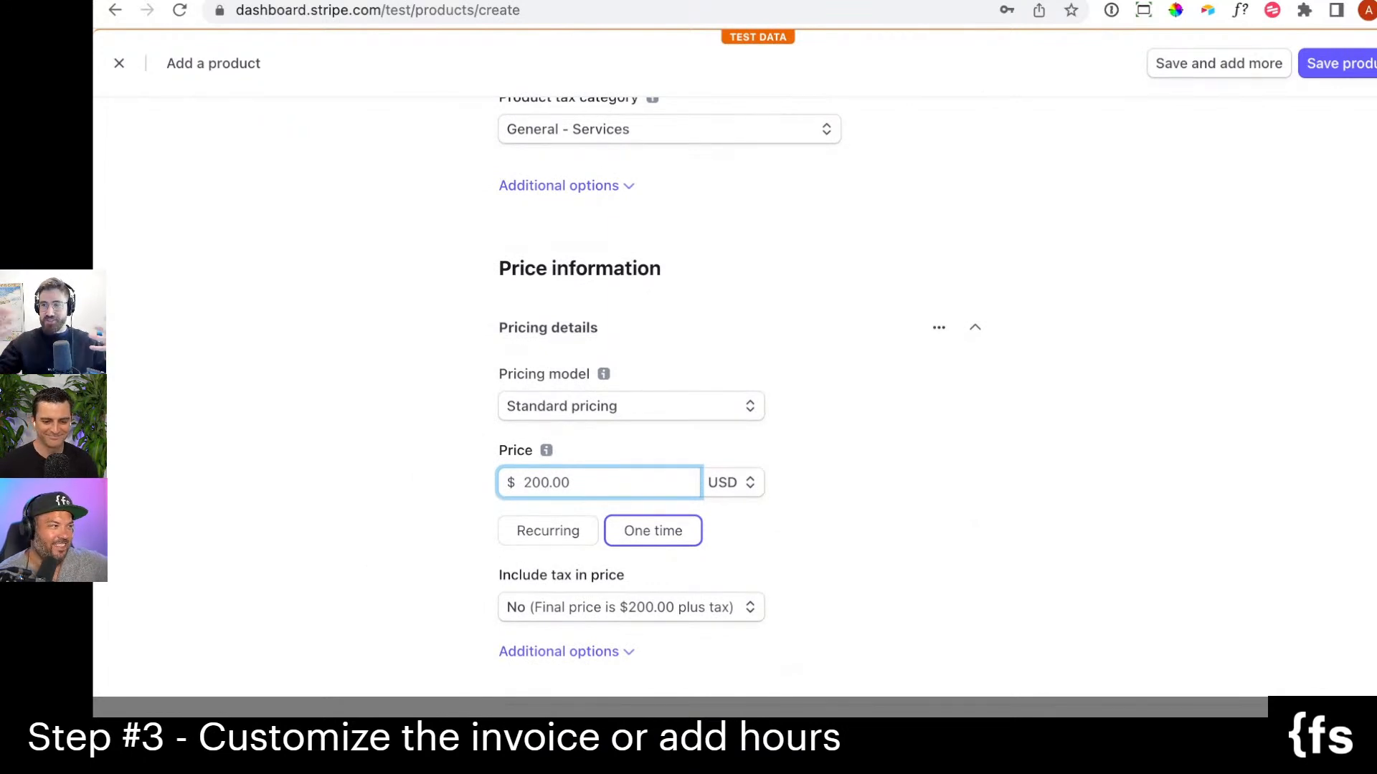
scroll(599, 332, up, 1)
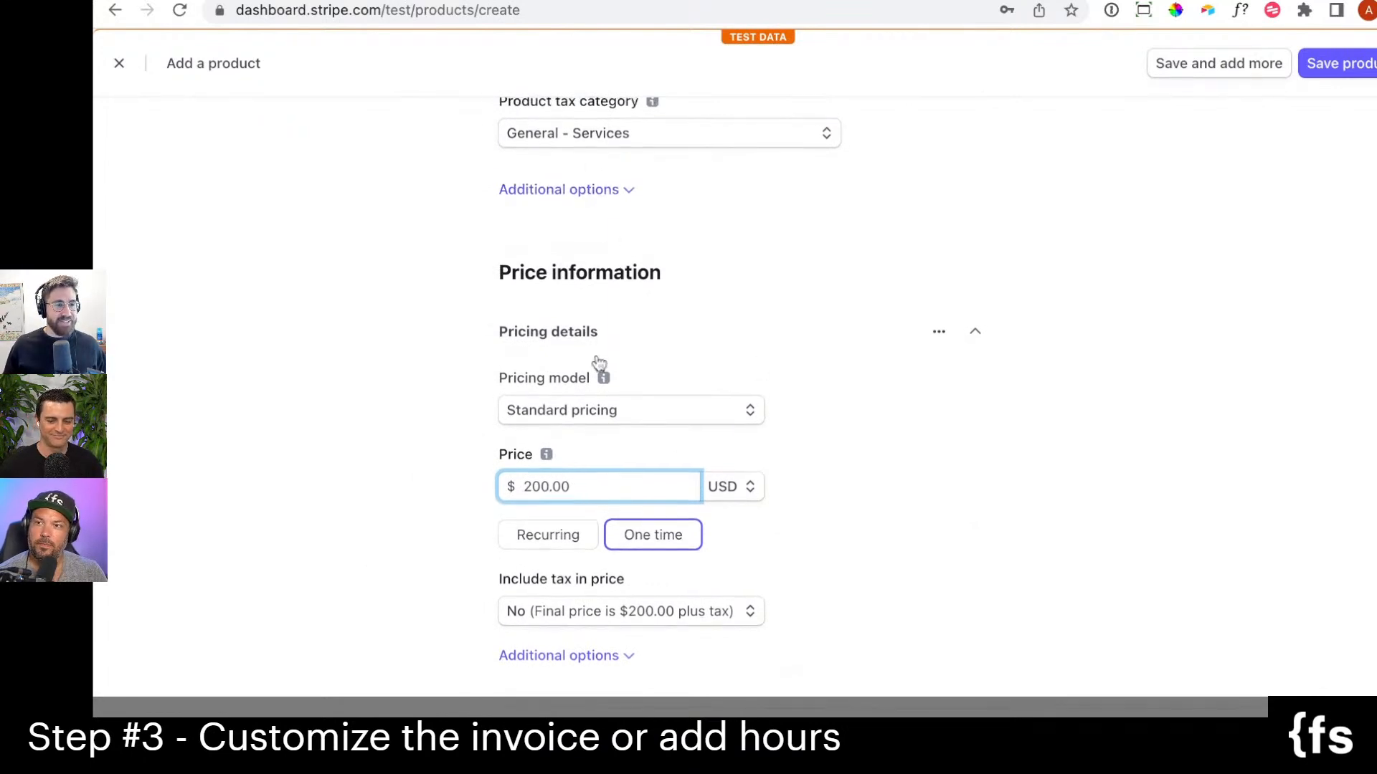
click(578, 419)
scroll(427, 397, up, 3)
scroll(427, 392, down, 5)
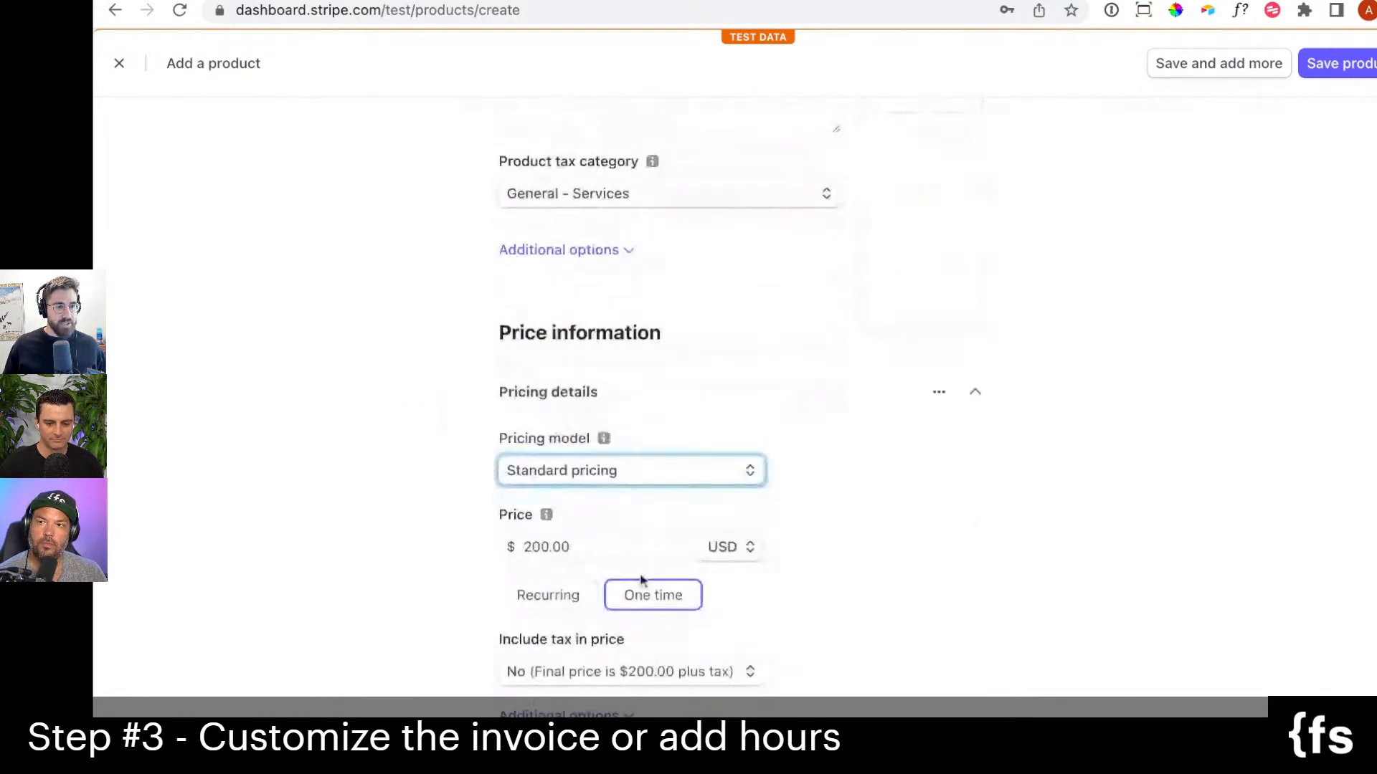
scroll(1147, 321, up, 1)
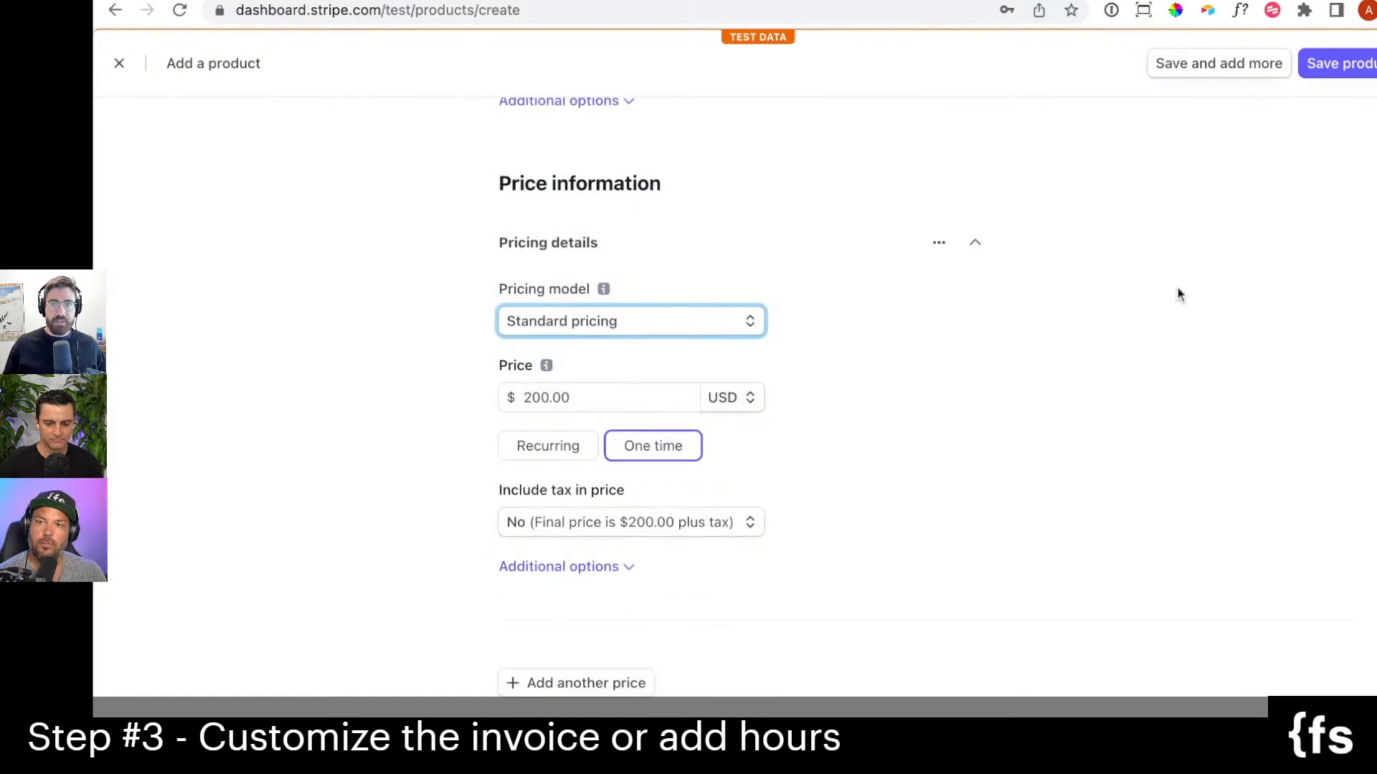
click(1367, 72)
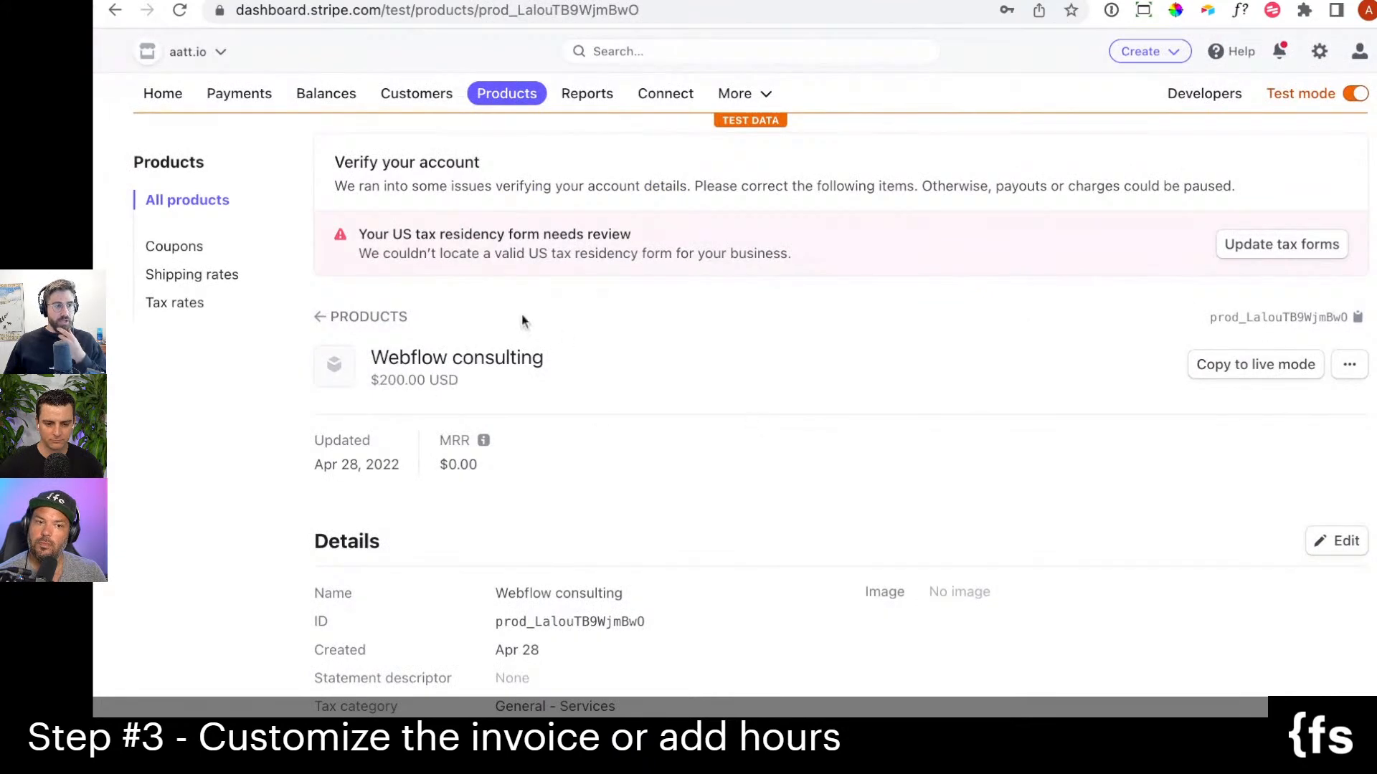
Reopen the Webflow consulting product from the products list and add a second, one-time price of 50.00 USD.
click(314, 320)
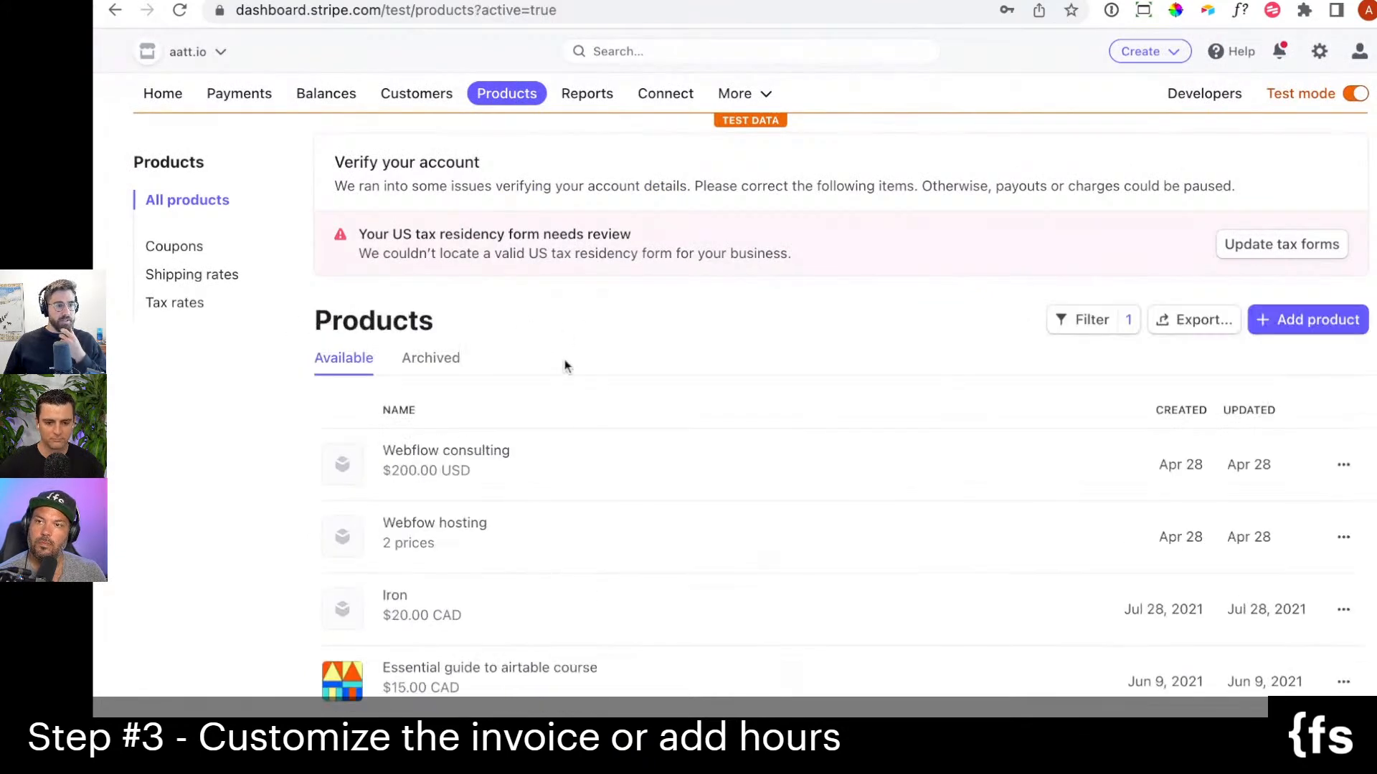
click(564, 474)
scroll(682, 495, down, 3)
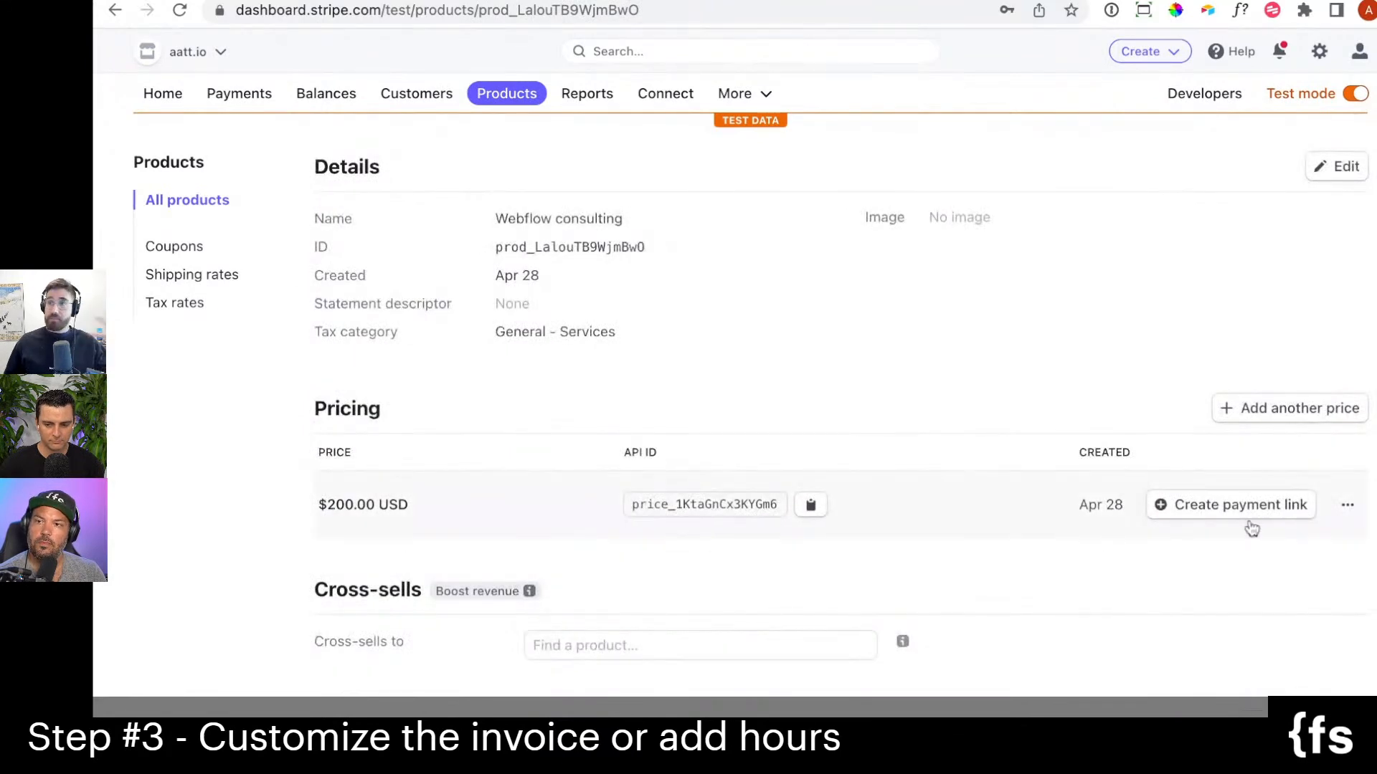
click(1323, 420)
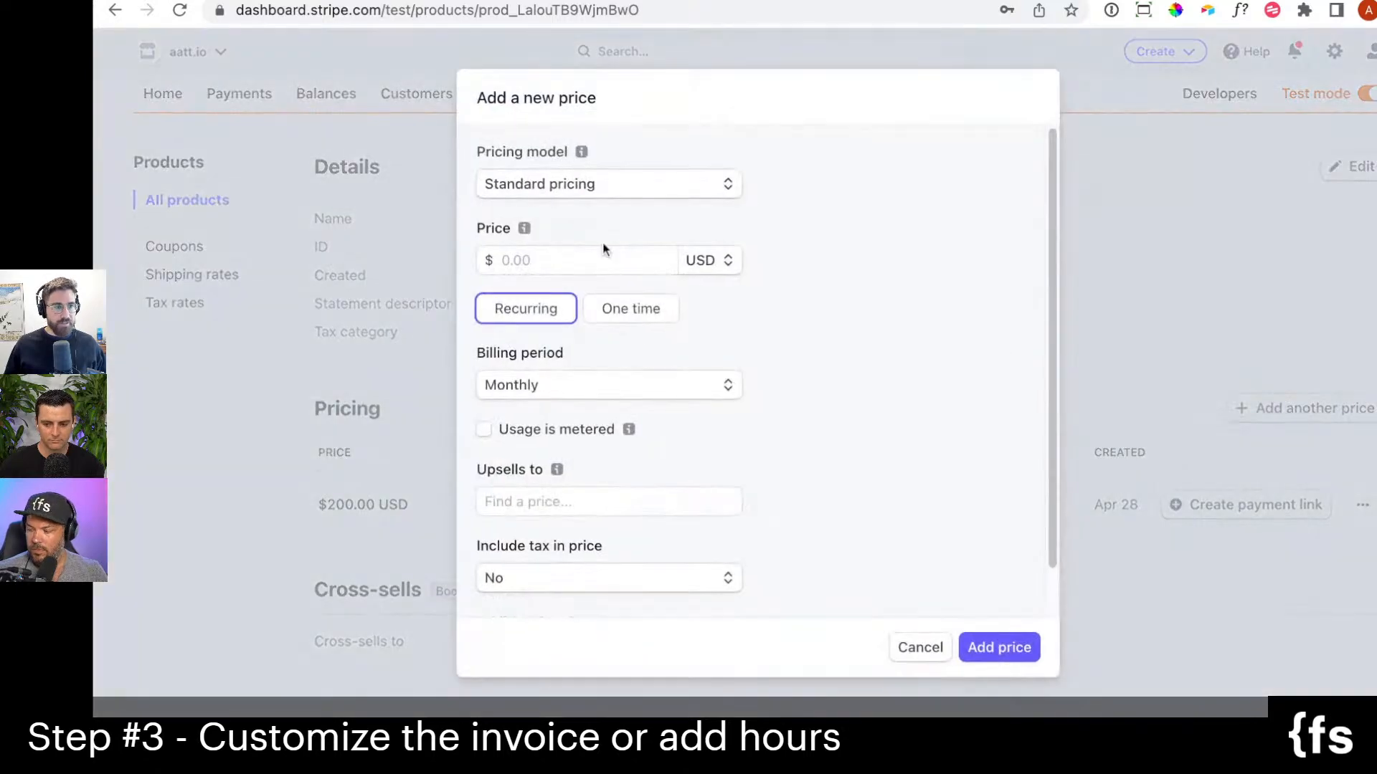
click(582, 259)
text(50)
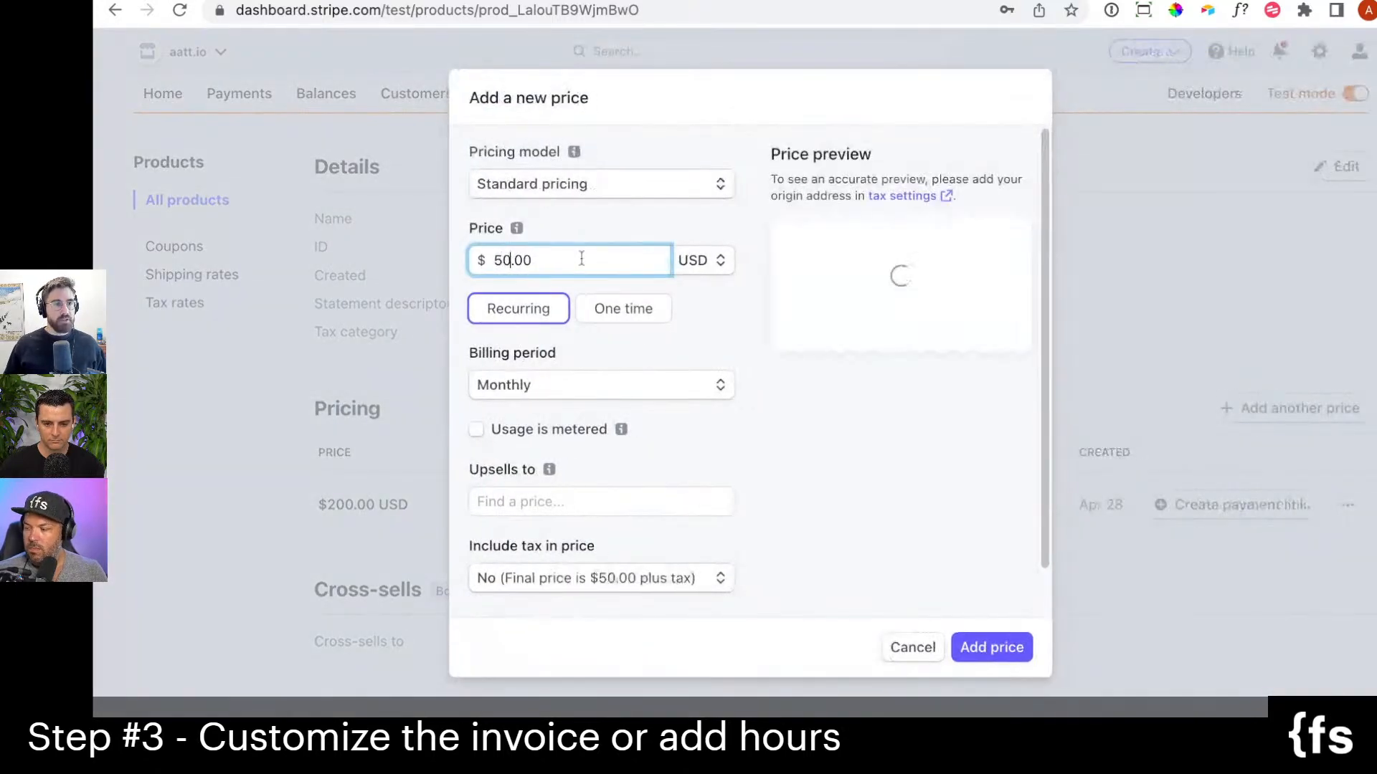
click(603, 310)
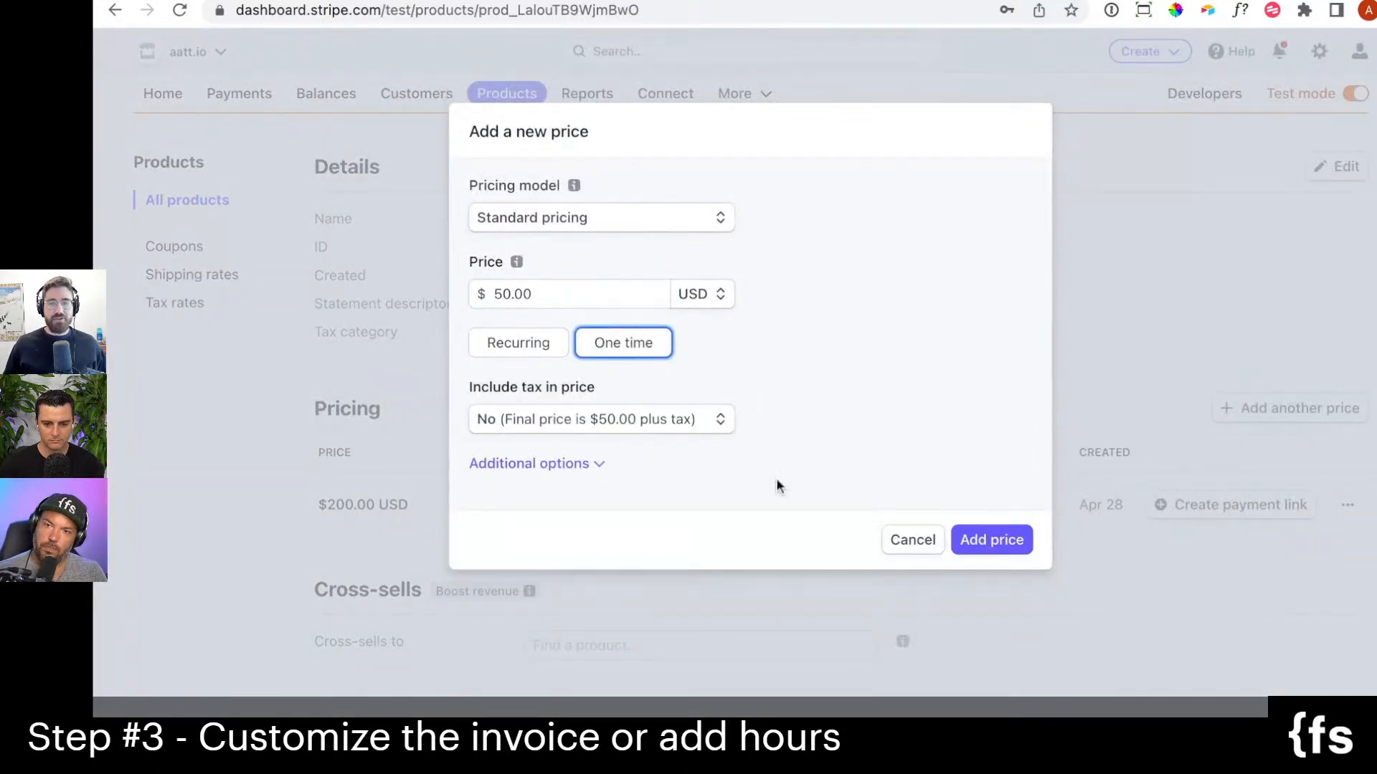
click(1013, 544)
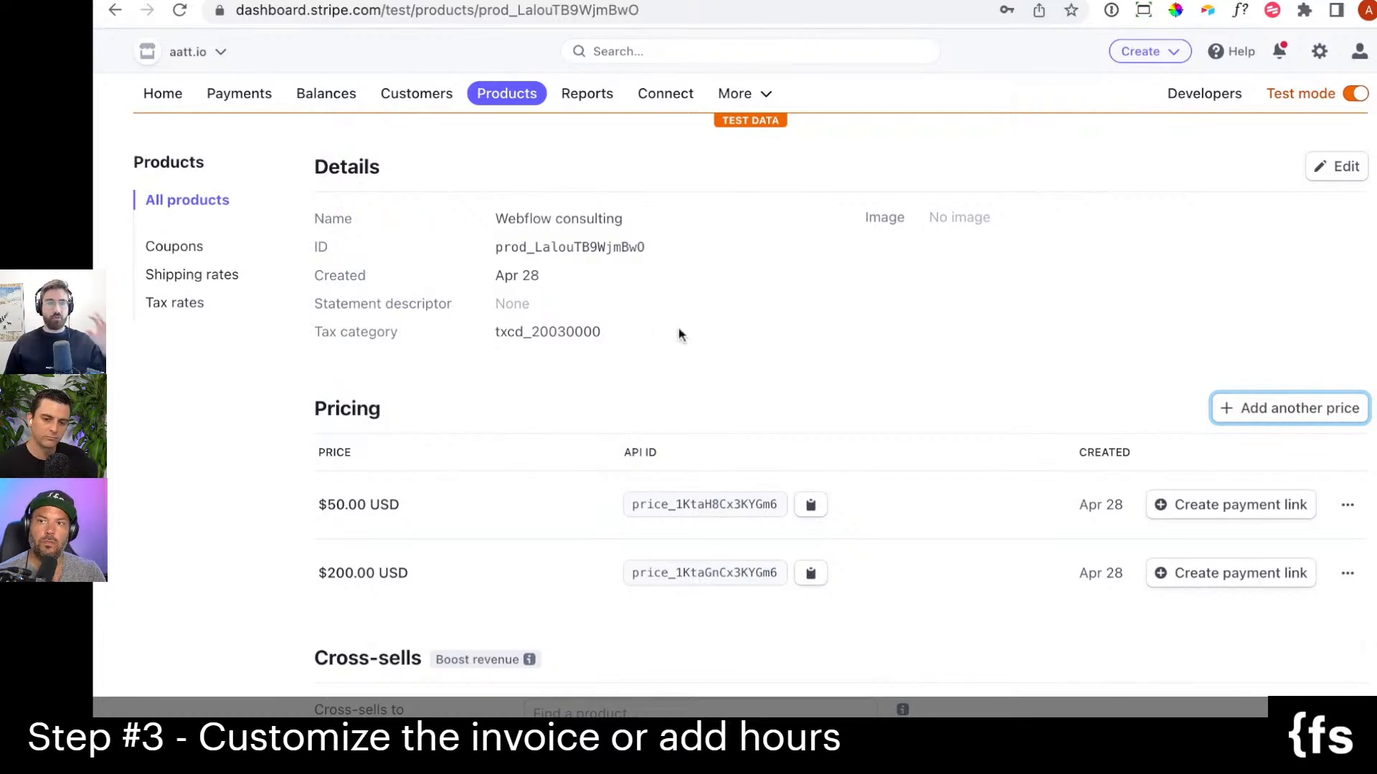
Start a new payment link with Webflow consulting at the $200.00 USD price and a quantity of 10.
click(733, 93)
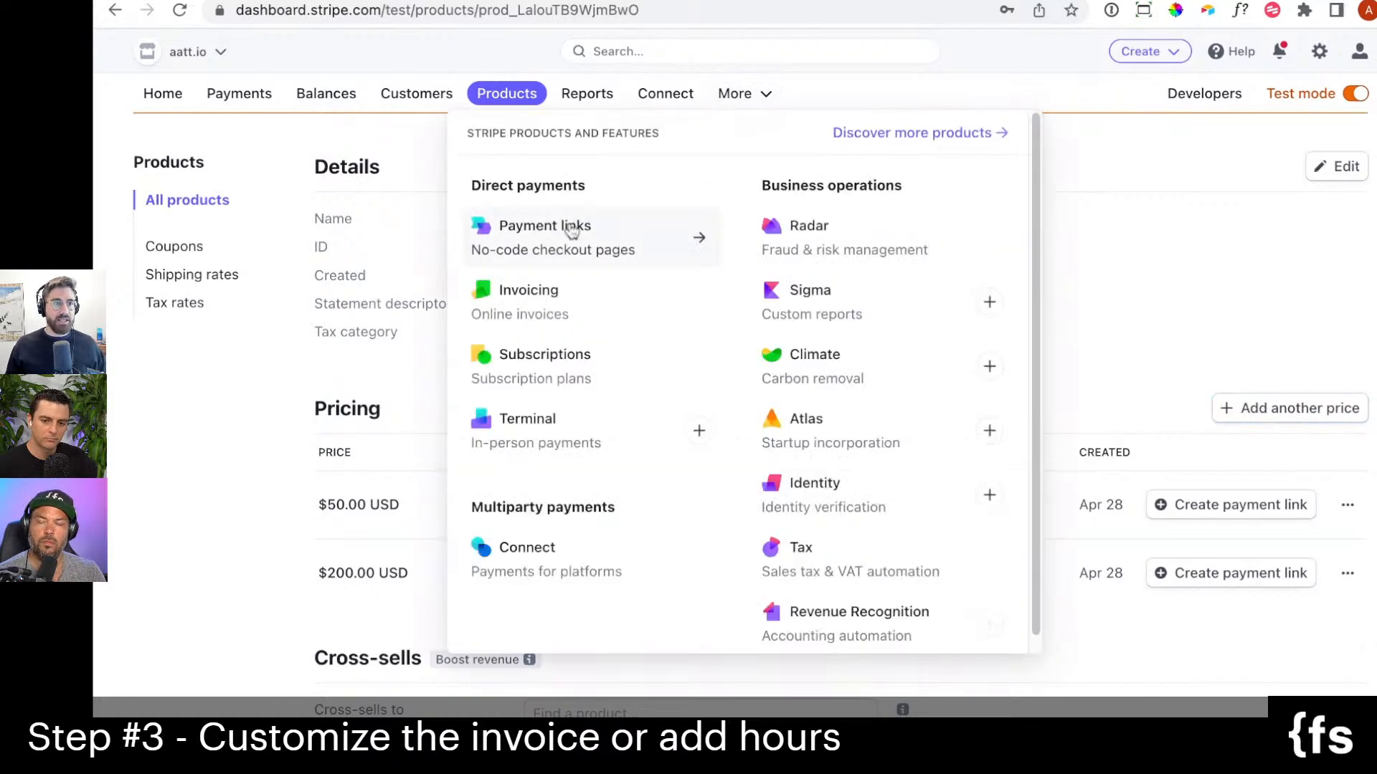
click(574, 228)
click(1318, 319)
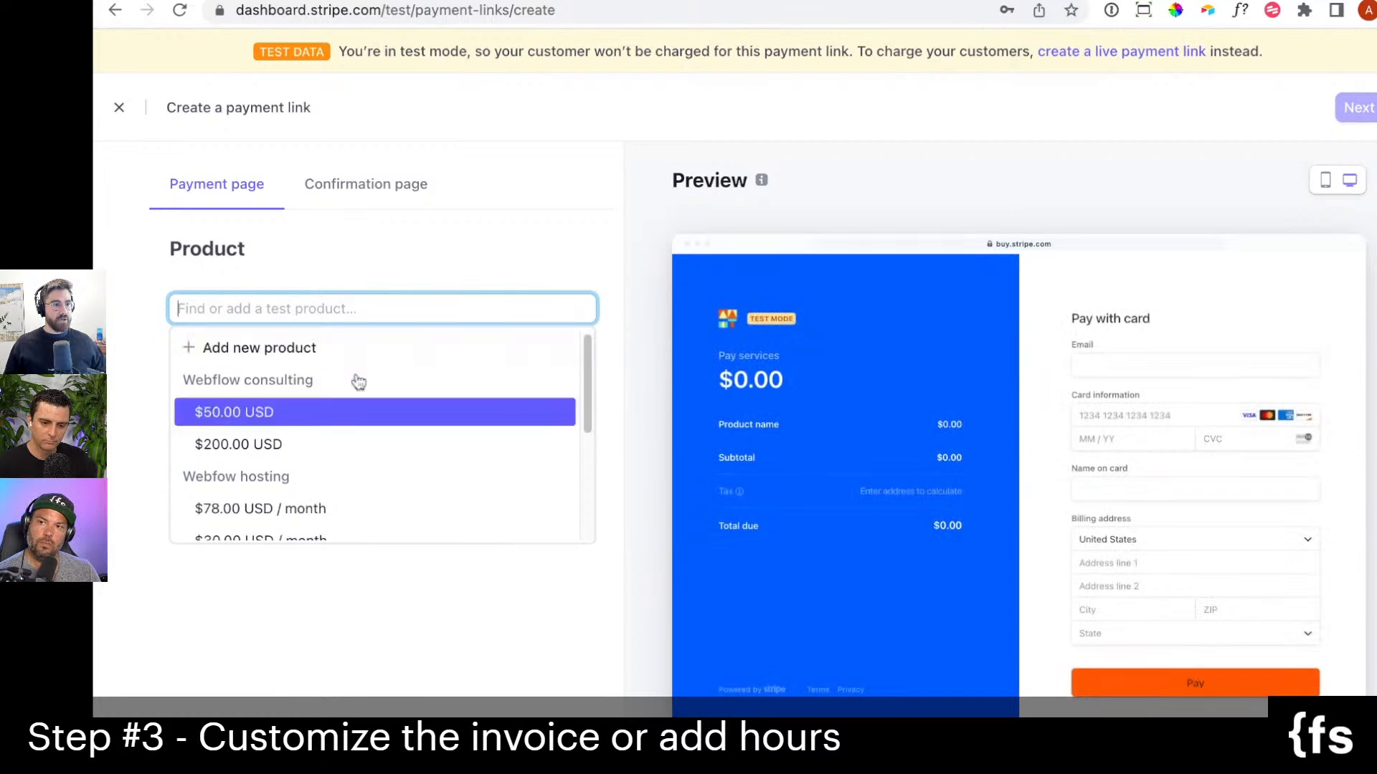
click(367, 444)
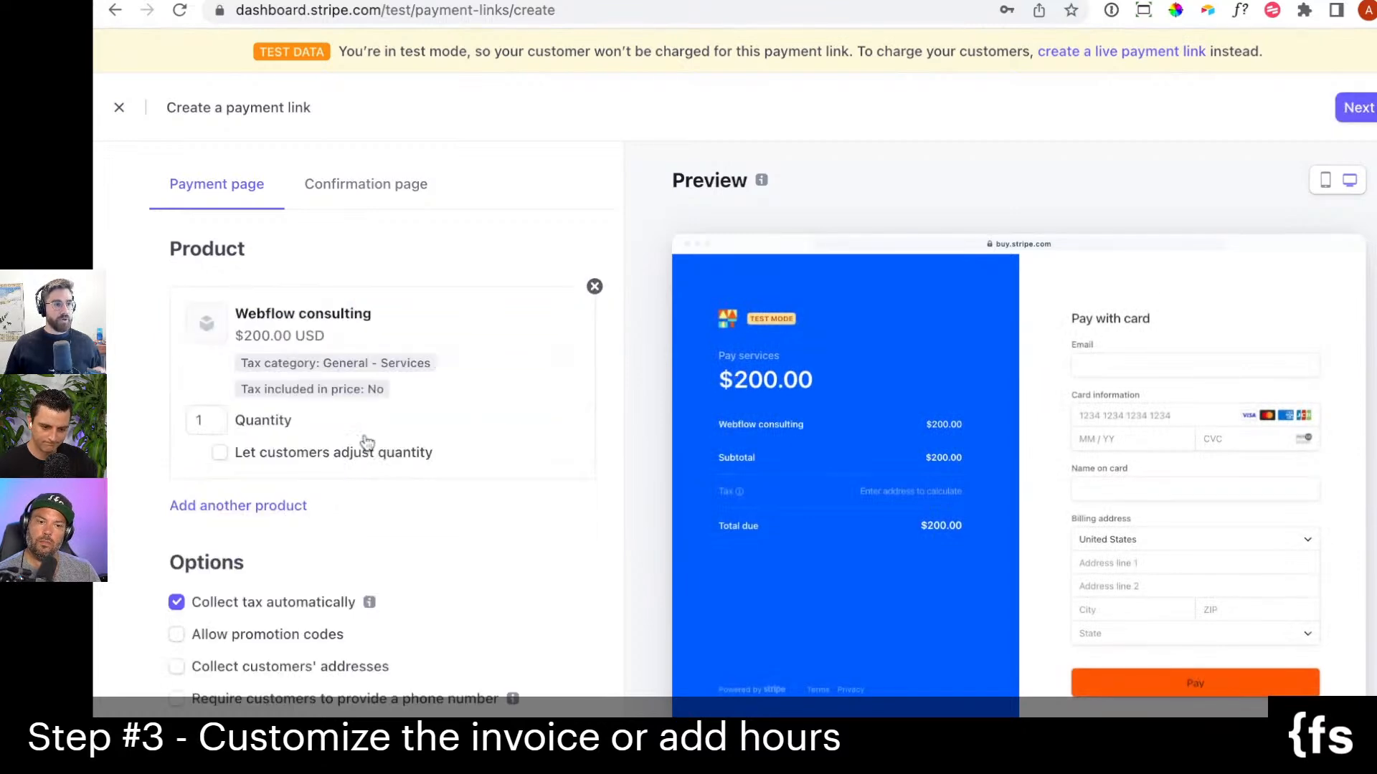
click(206, 422)
text(0)
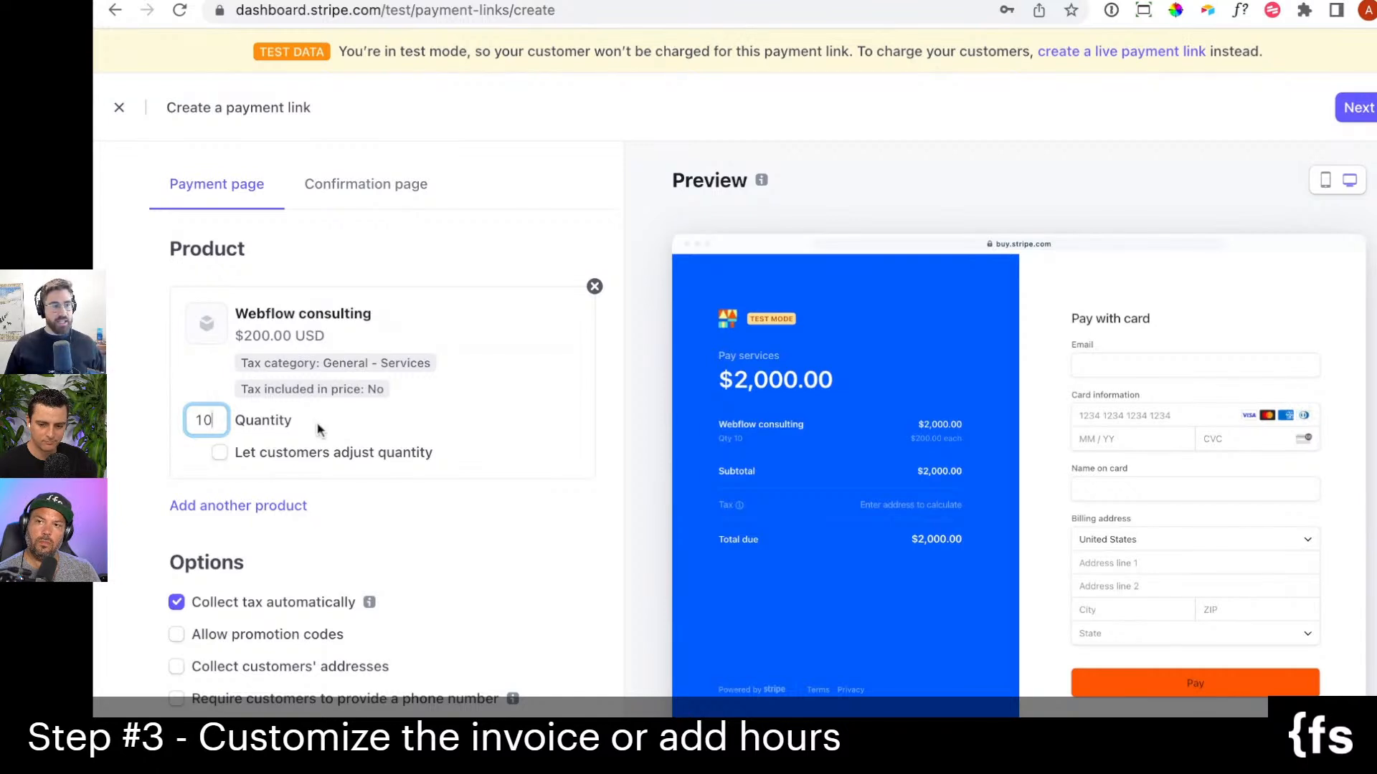
Add Webfow hosting at $78.00 USD / month as the second product on the payment link.
scroll(350, 420, down, 1)
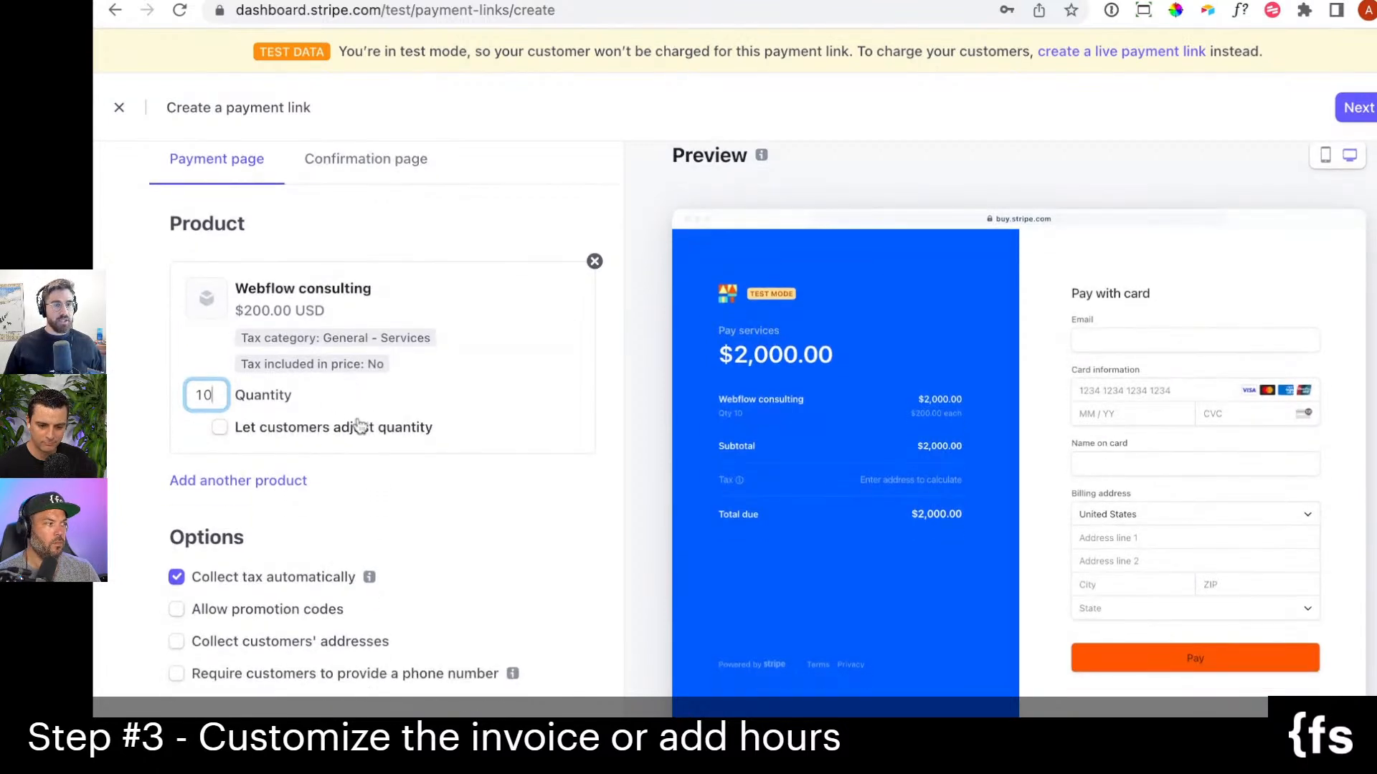
click(287, 480)
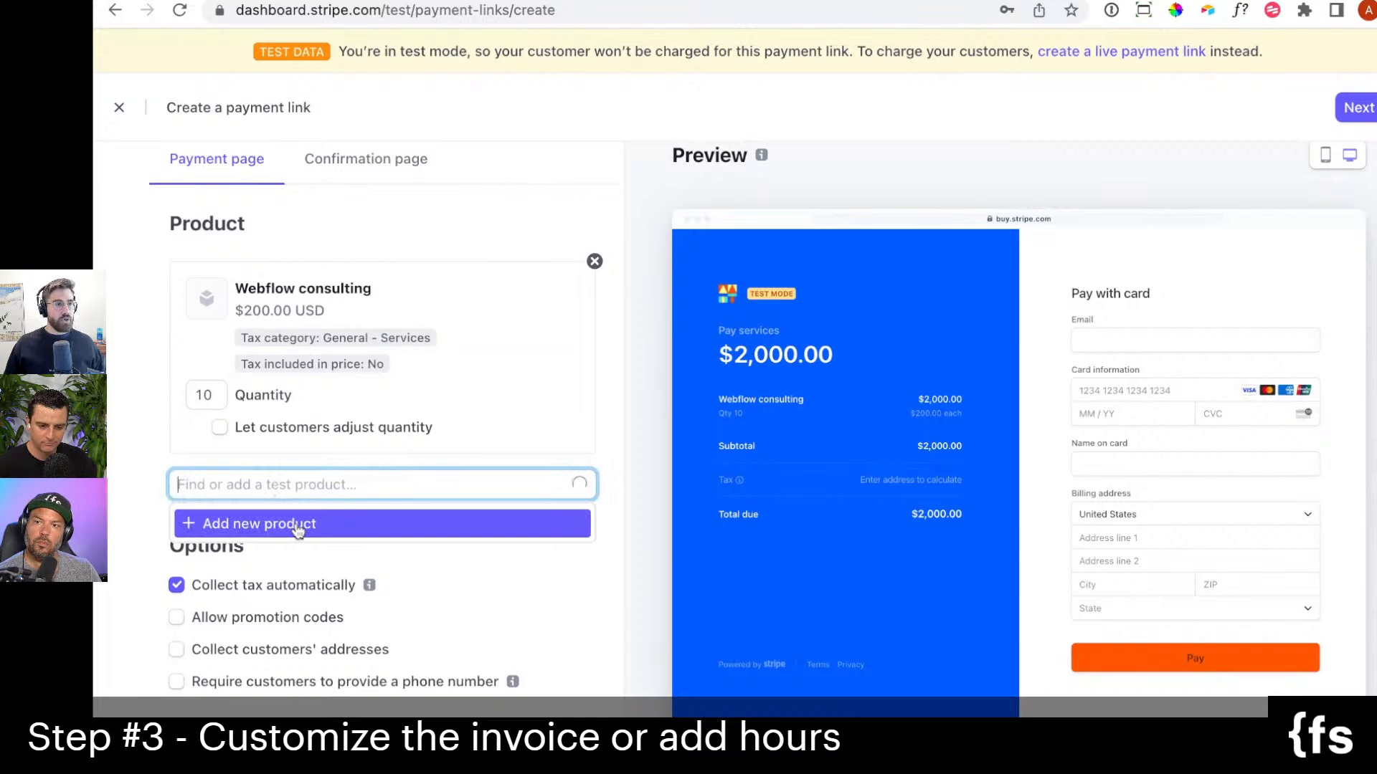
click(297, 527)
click(902, 646)
click(284, 487)
scroll(301, 588, down, 1)
click(308, 622)
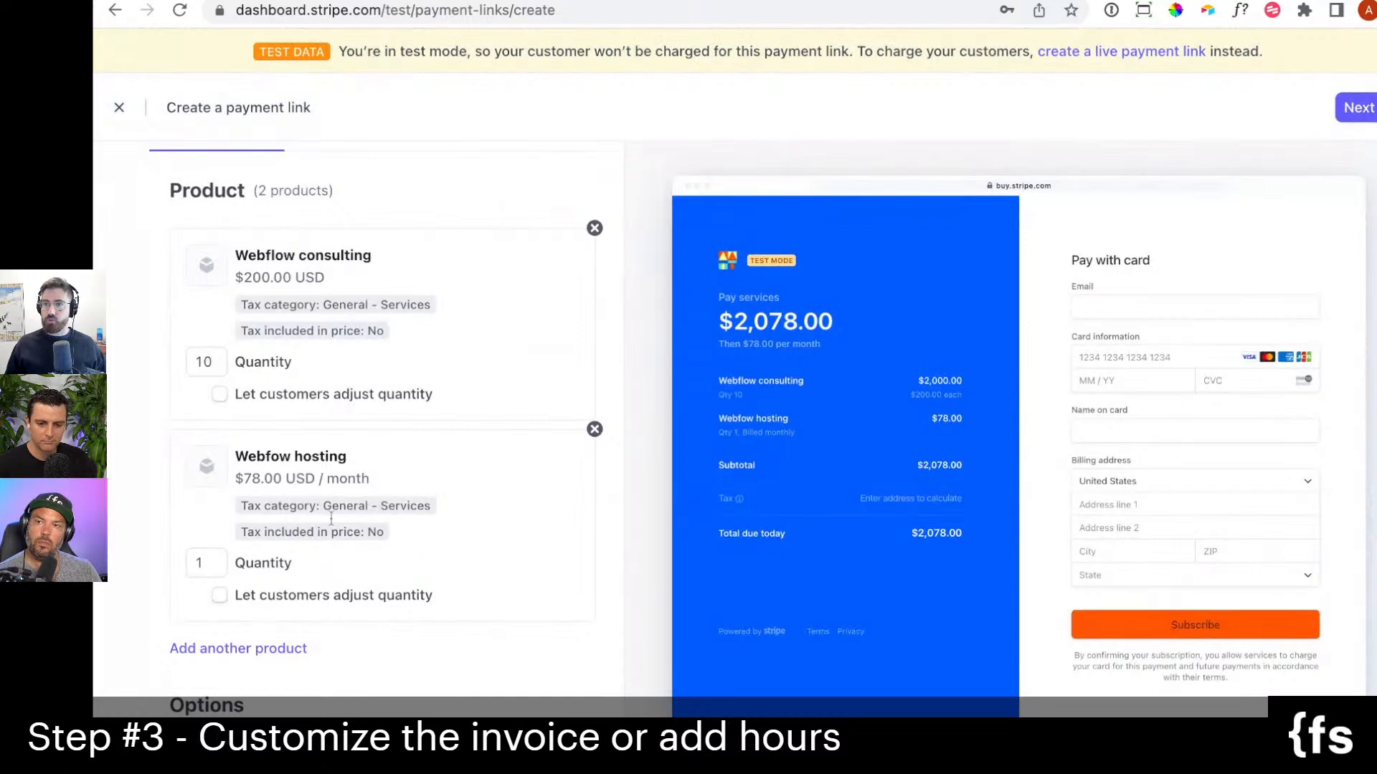
Turn off automatic tax collection for the payment link and look over its confirmation page options.
scroll(406, 466, down, 3)
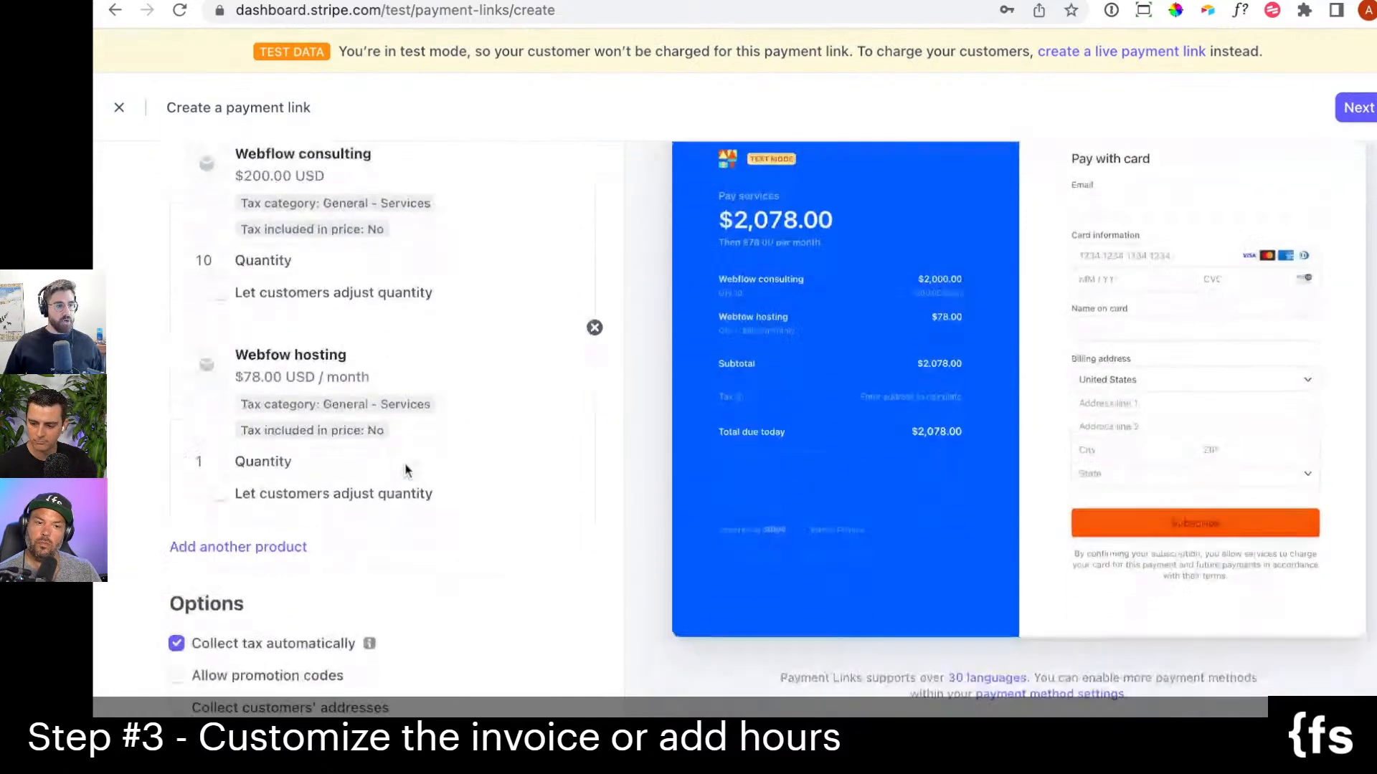
click(309, 604)
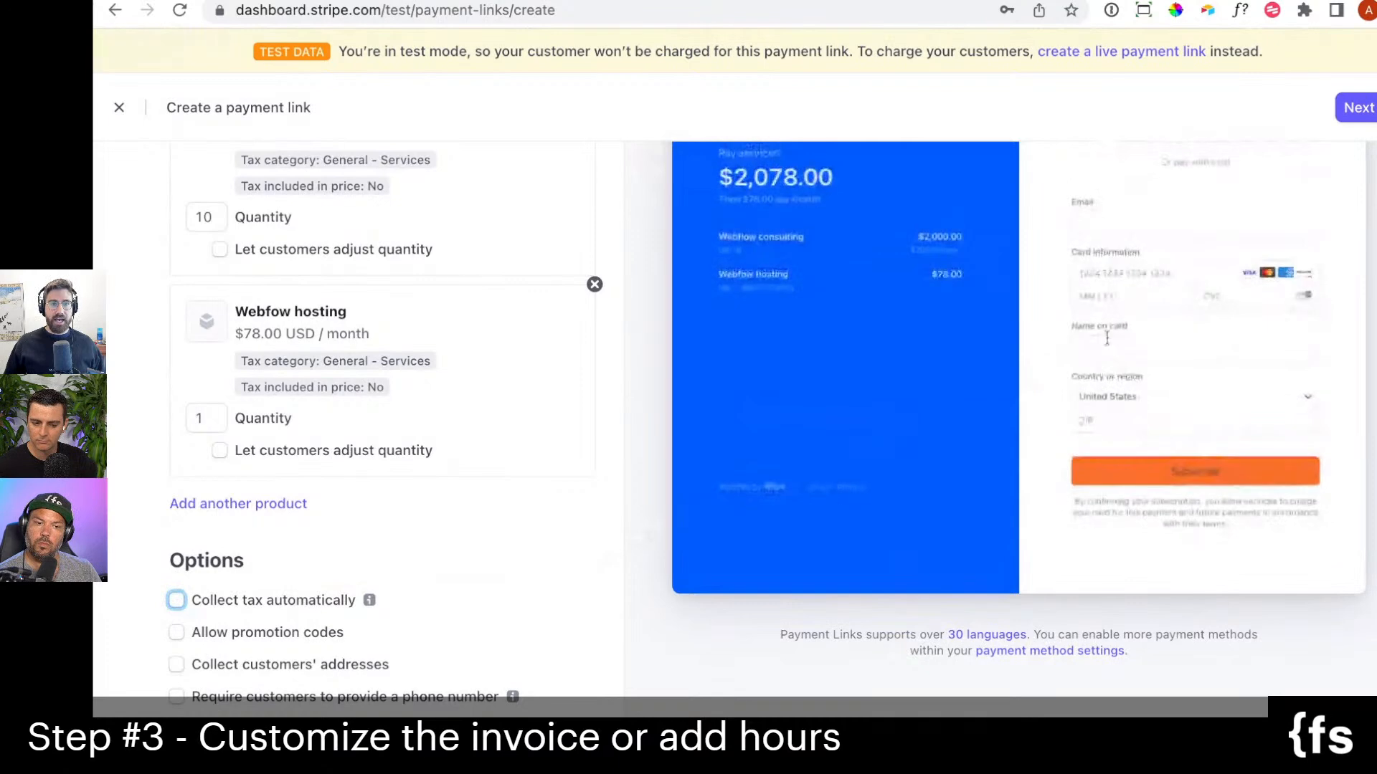
scroll(835, 449, up, 3)
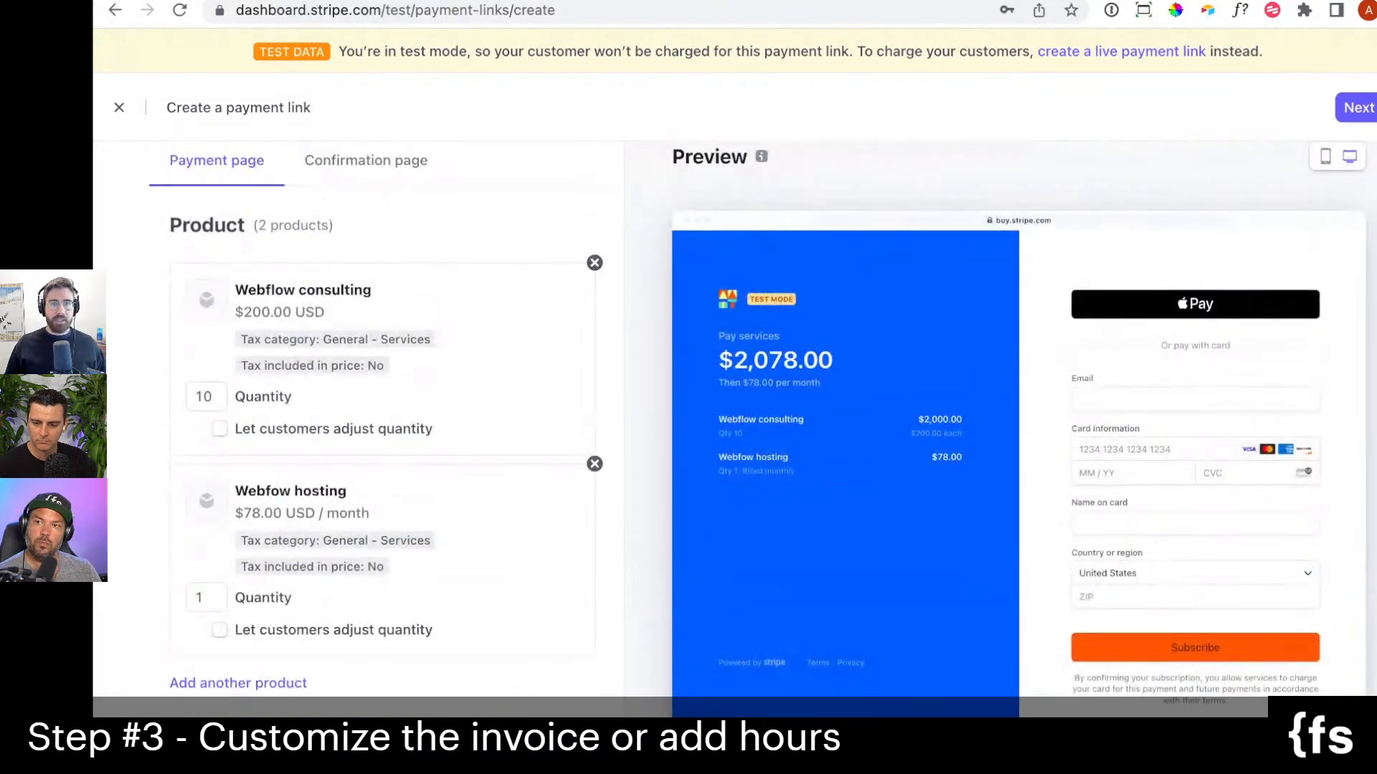
click(381, 161)
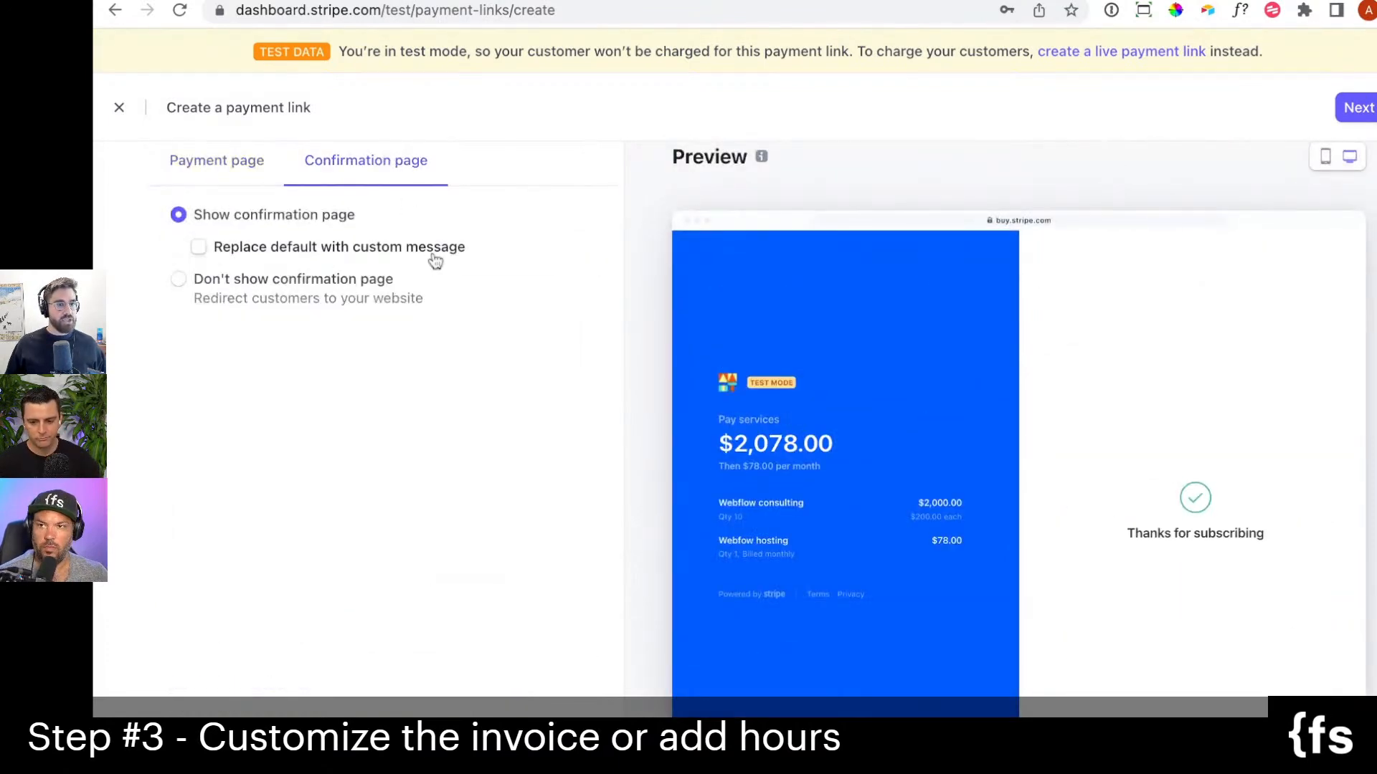
click(240, 176)
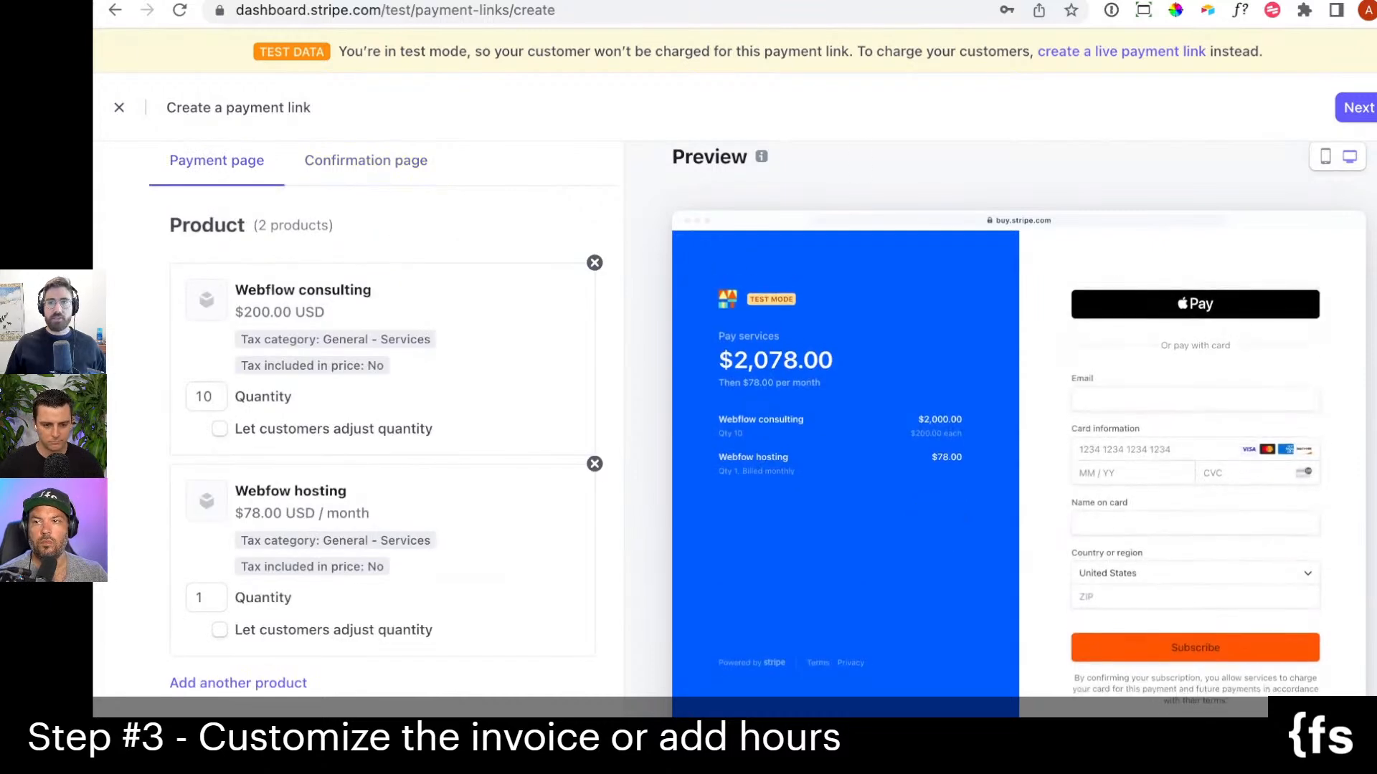
Continue to the after-payment settings, disable splitting the payment with a connected account, and create the link.
click(1362, 109)
click(1363, 106)
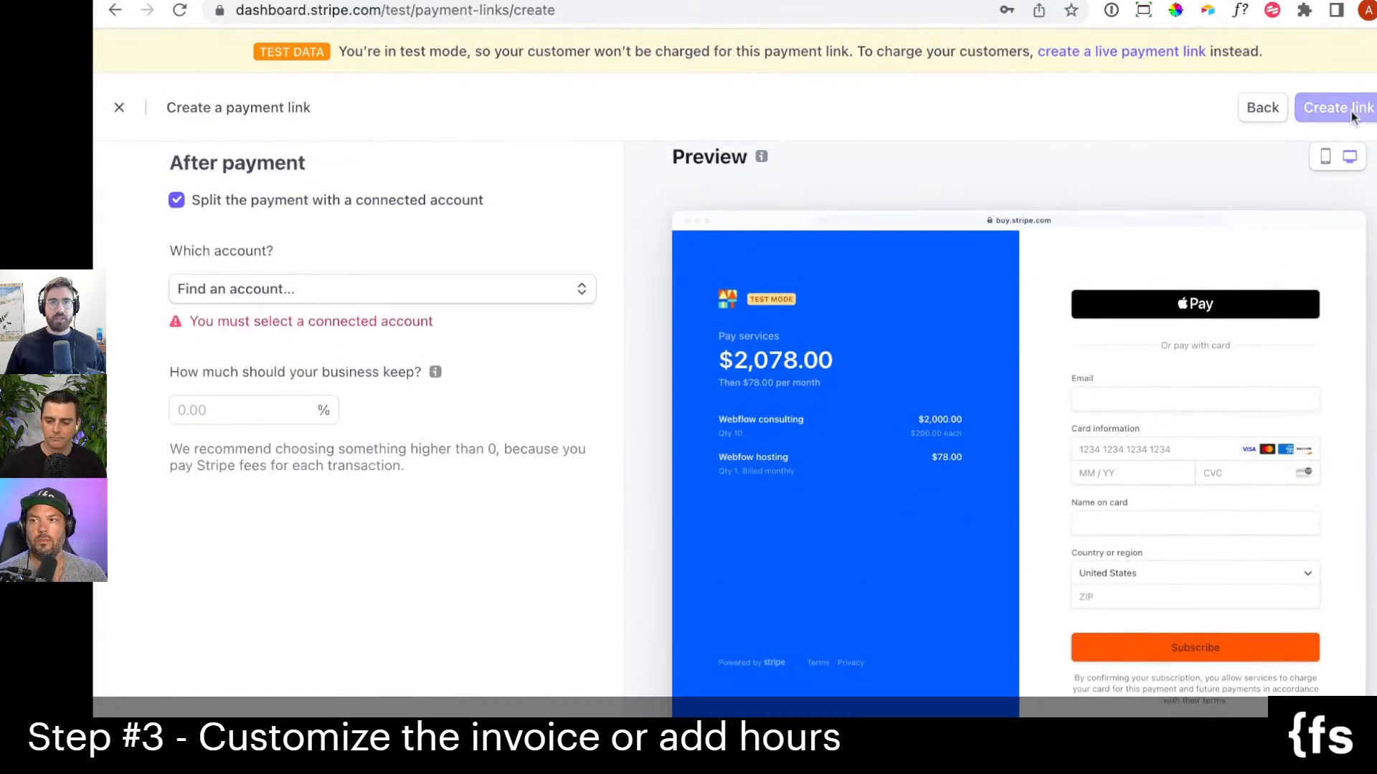
click(391, 291)
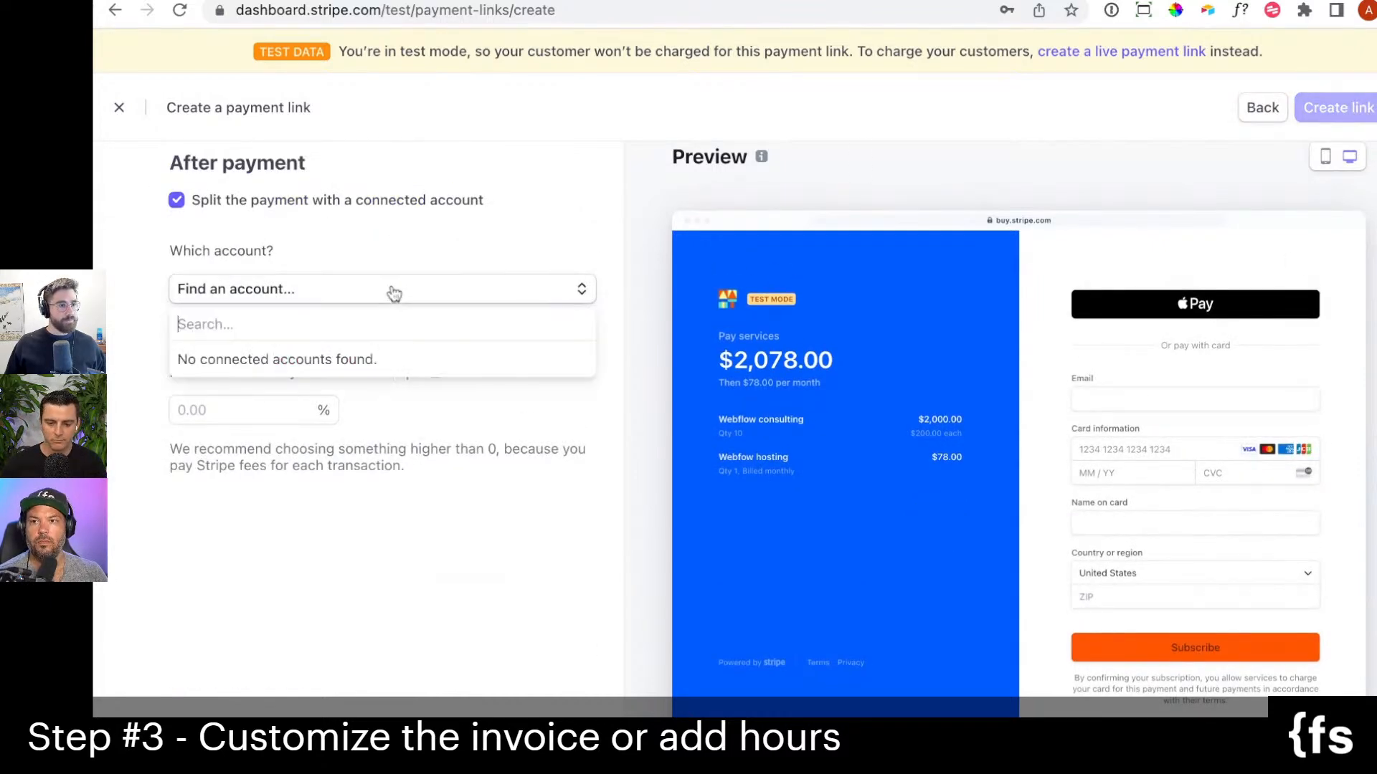
click(276, 205)
click(1323, 124)
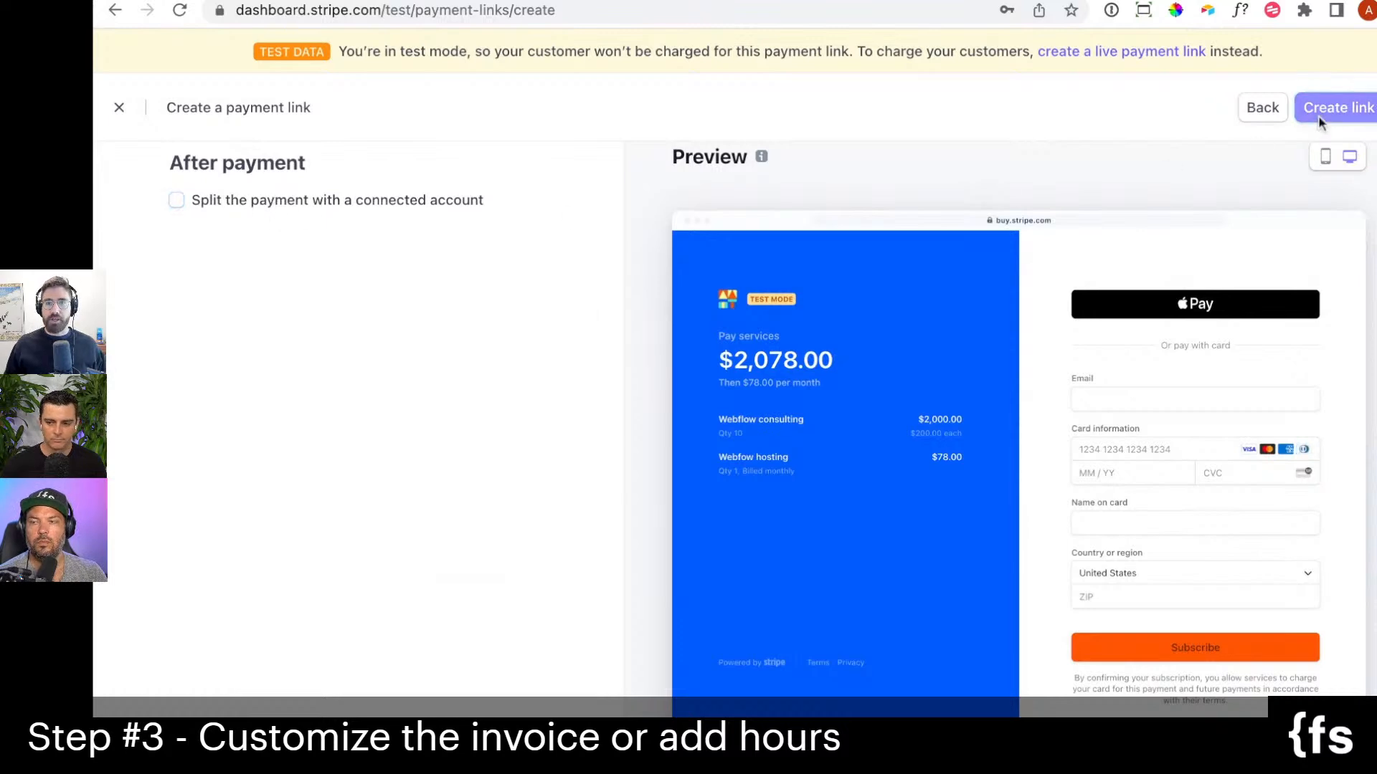
Copy the new payment link's URL and open its checkout page in a new browser tab.
click(769, 423)
key(ctrl+t)
text(https://buy.stripe.com/test_4gw6r63Lj8B0a509AI)
key(Return)
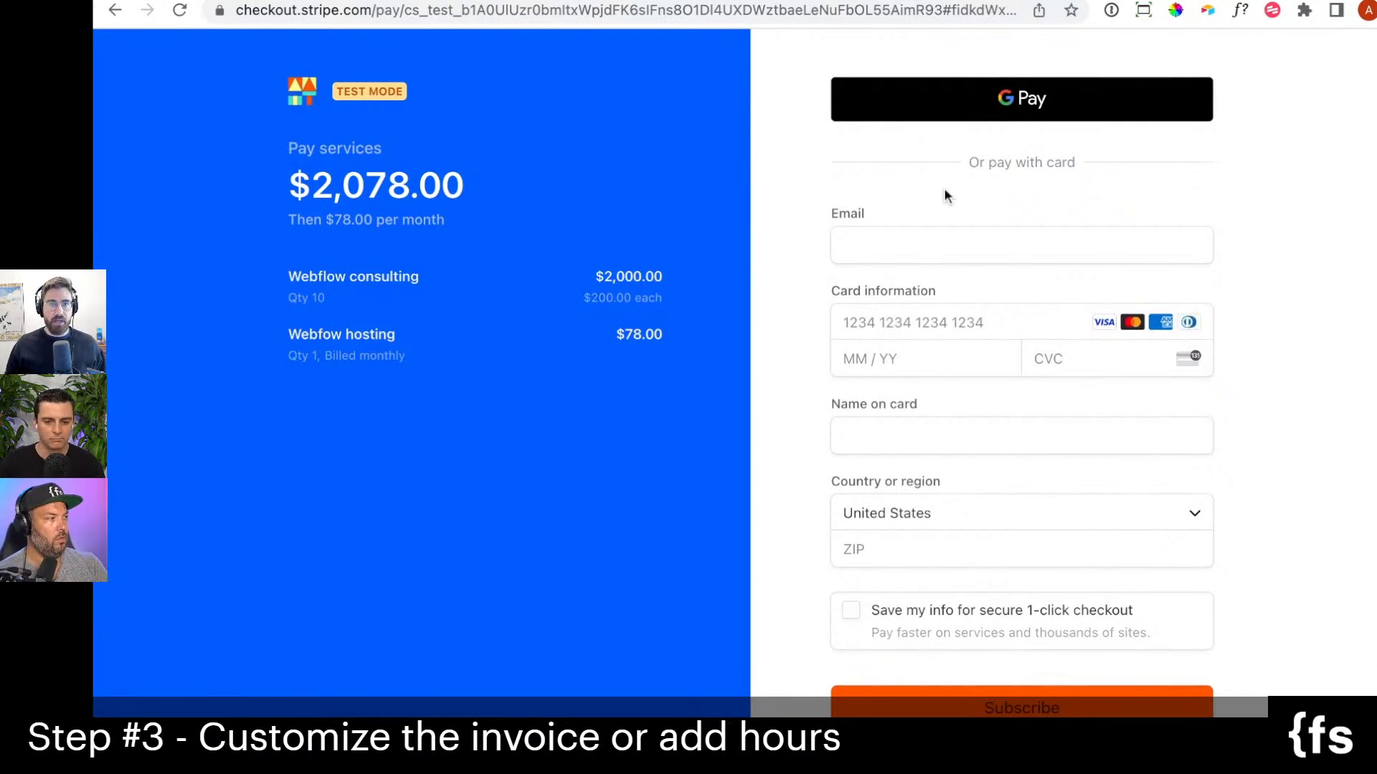
Start entering the customer's email on the checkout page and return to the payment link's details in the dashboard.
click(924, 253)
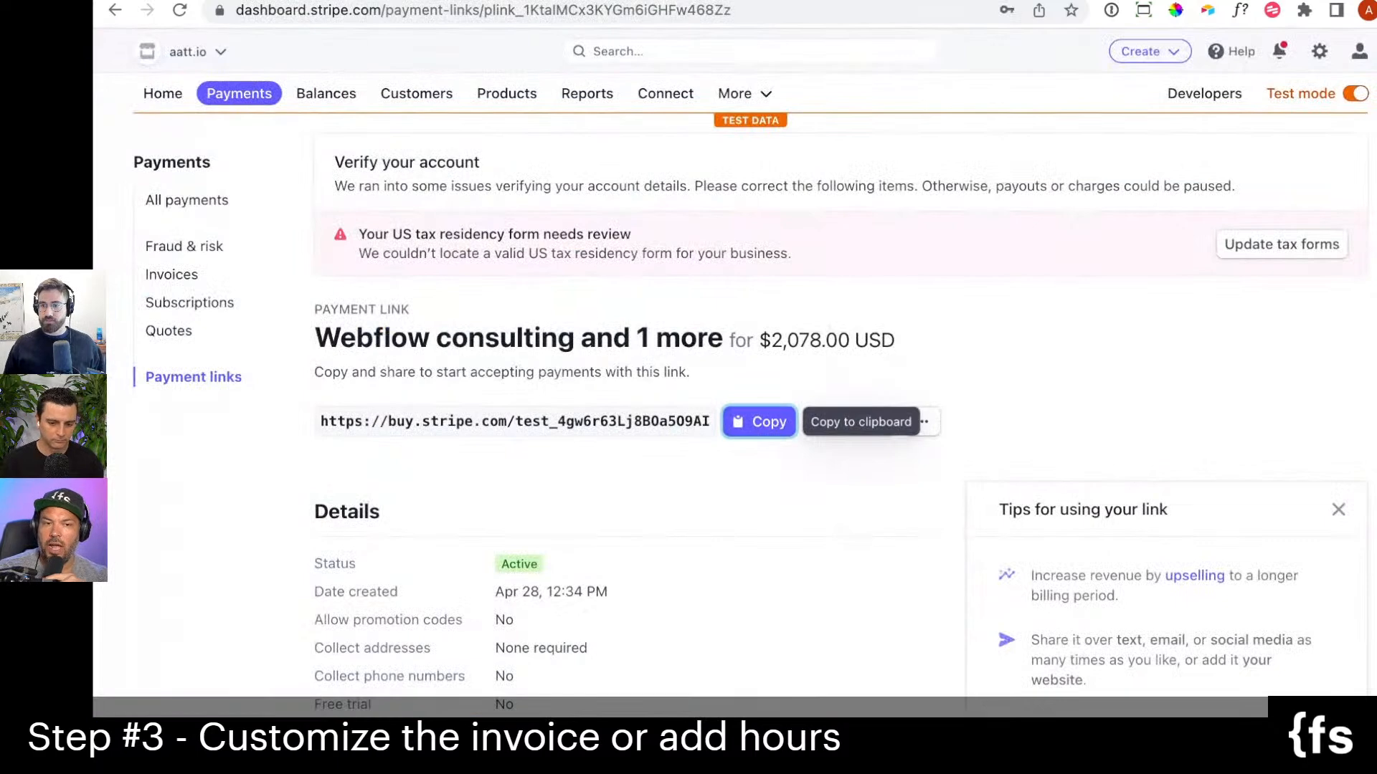
click(1125, 369)
key(super+Tab)
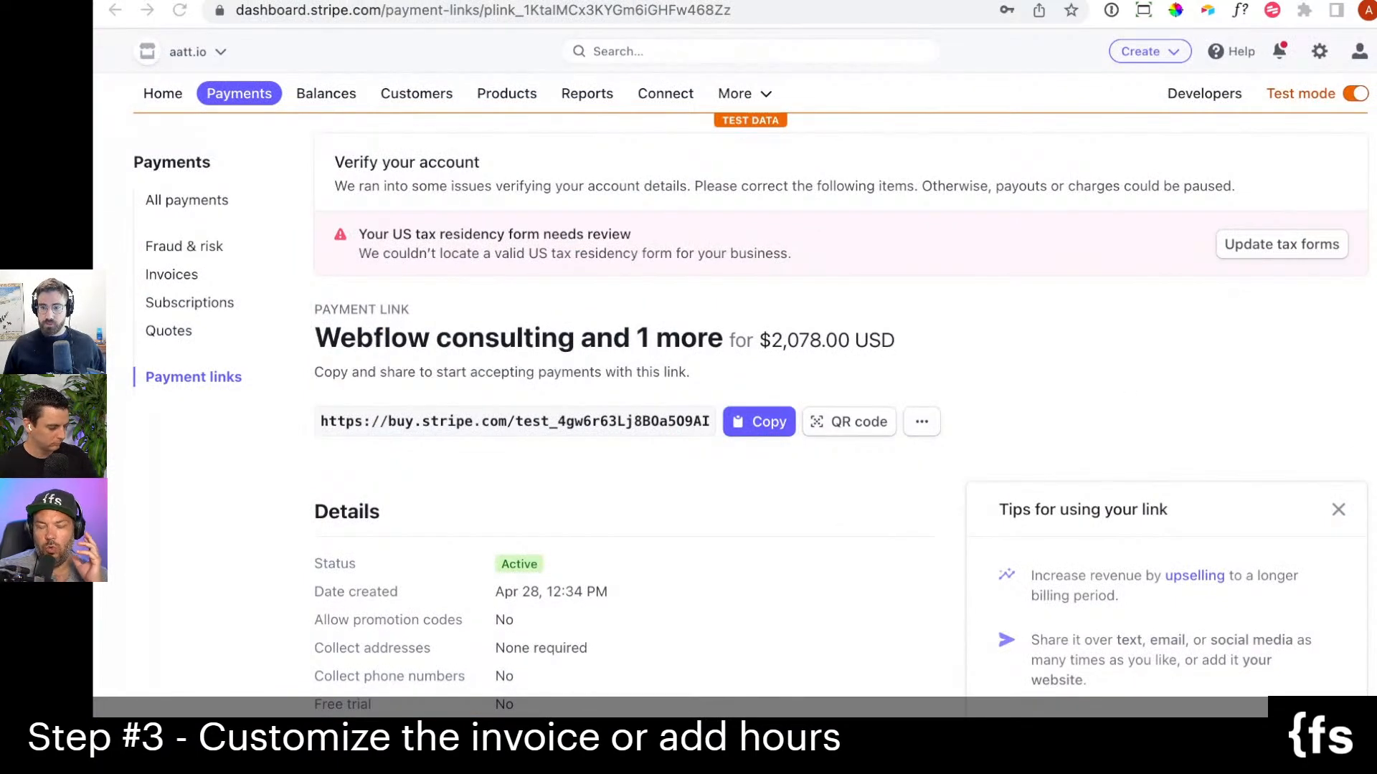
click(984, 423)
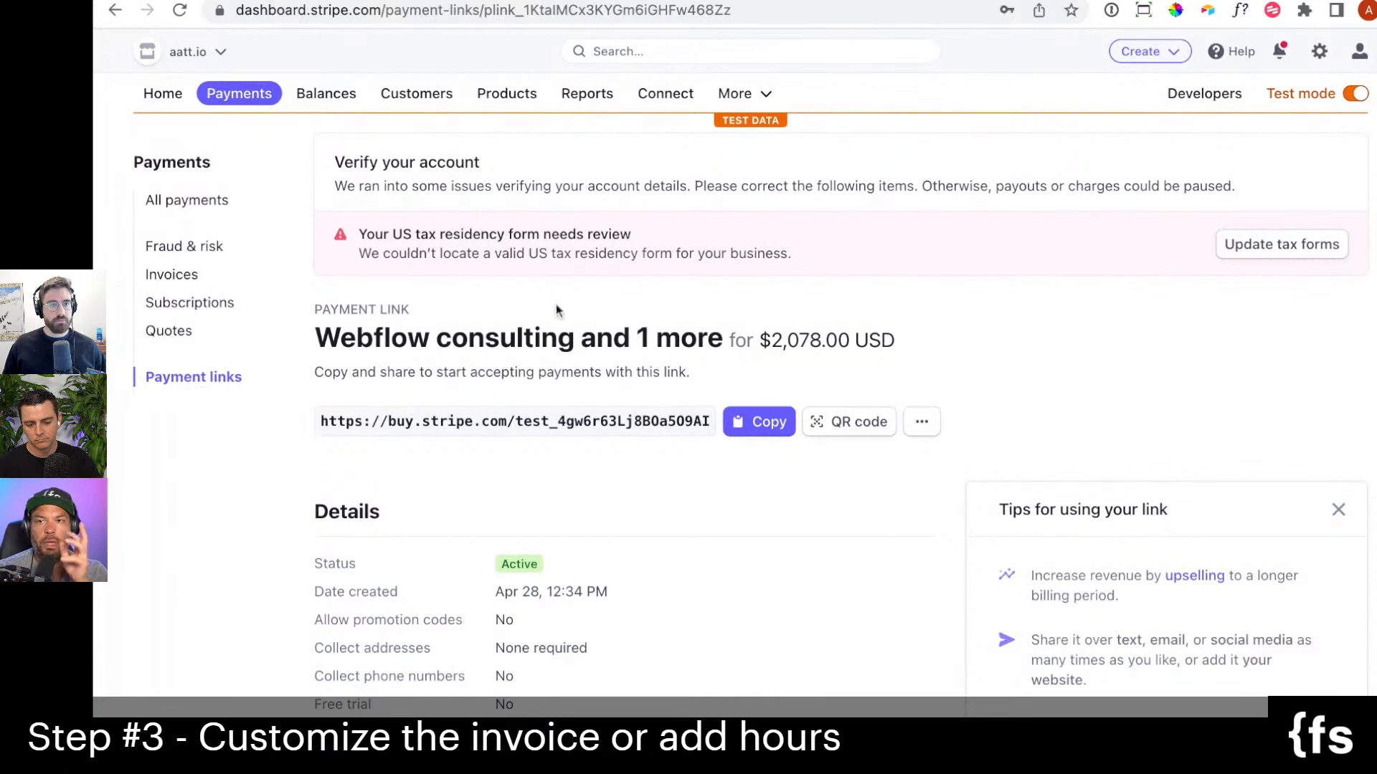
scroll(850, 303, down, 1)
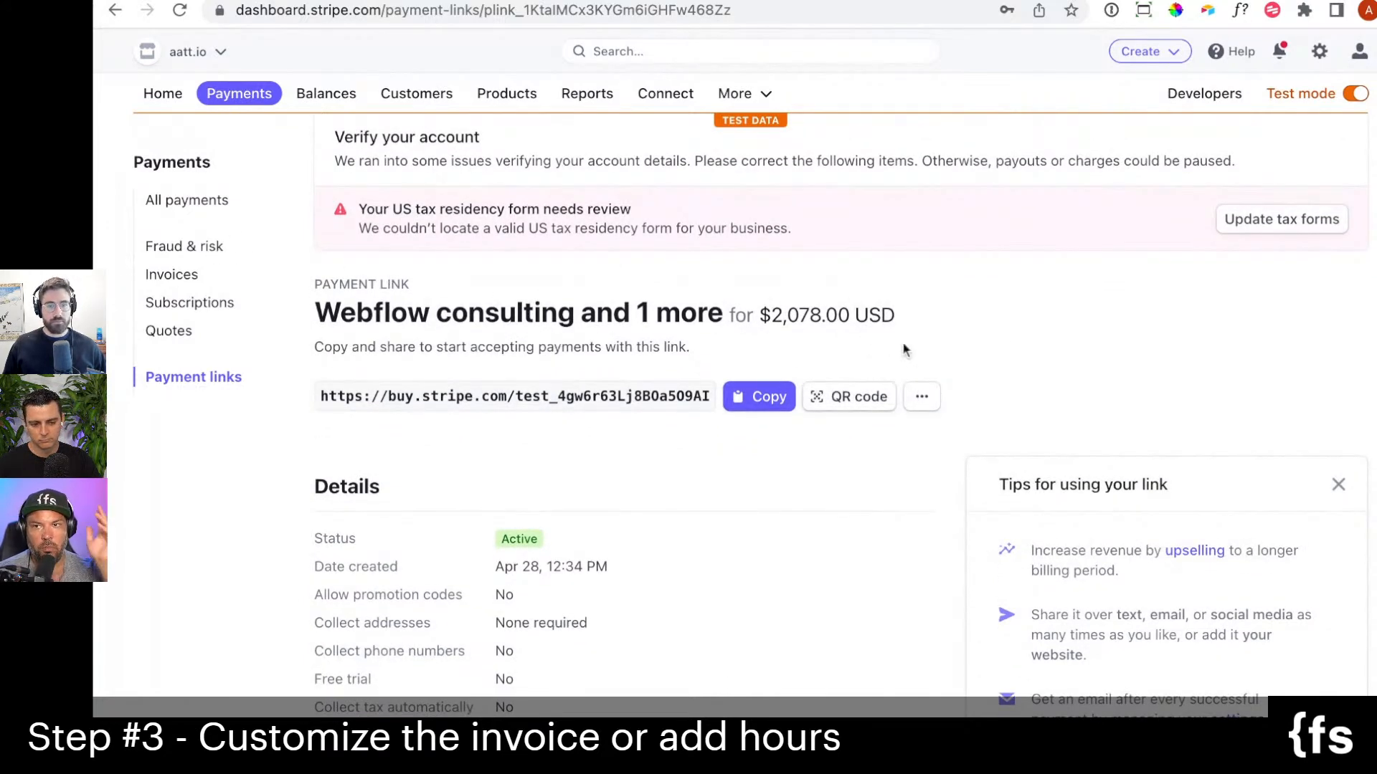
scroll(1011, 337, up, 1)
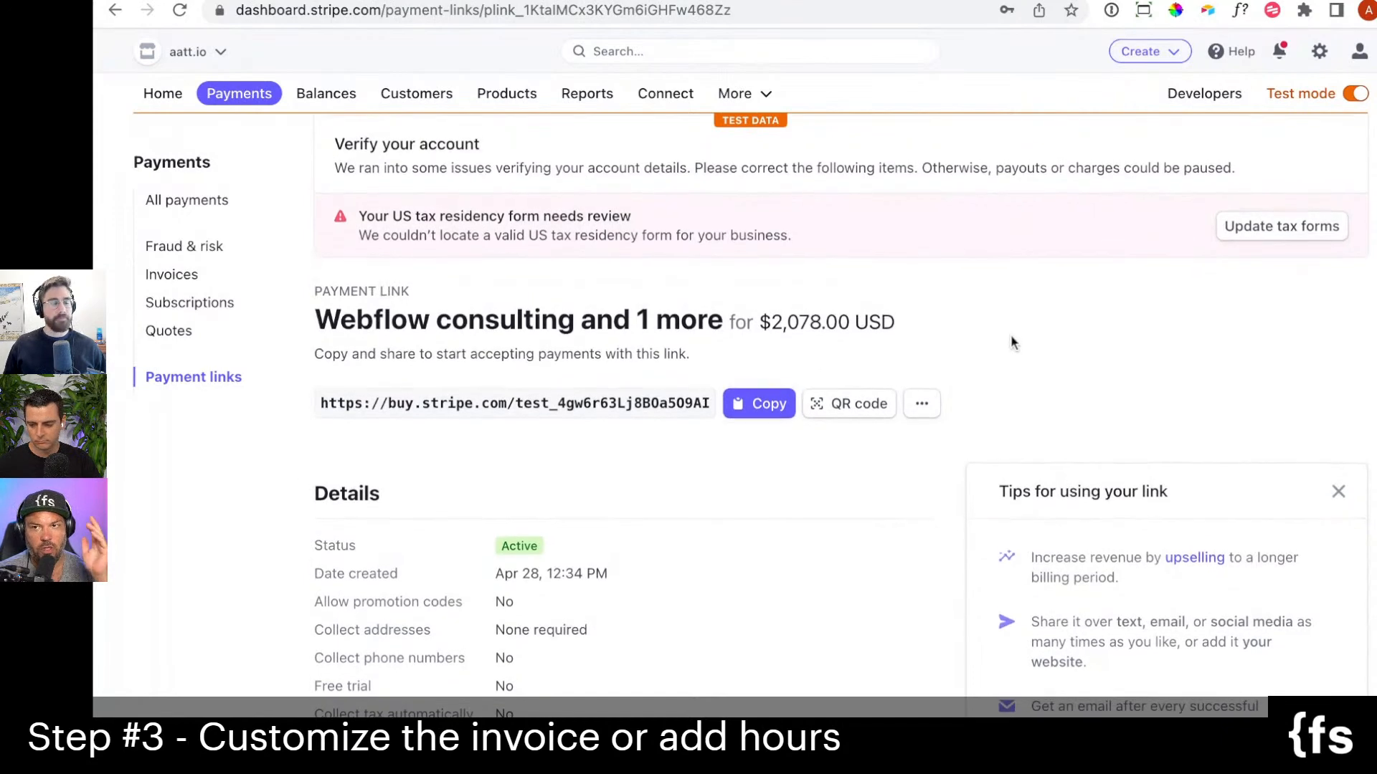
scroll(1011, 342, up, 1)
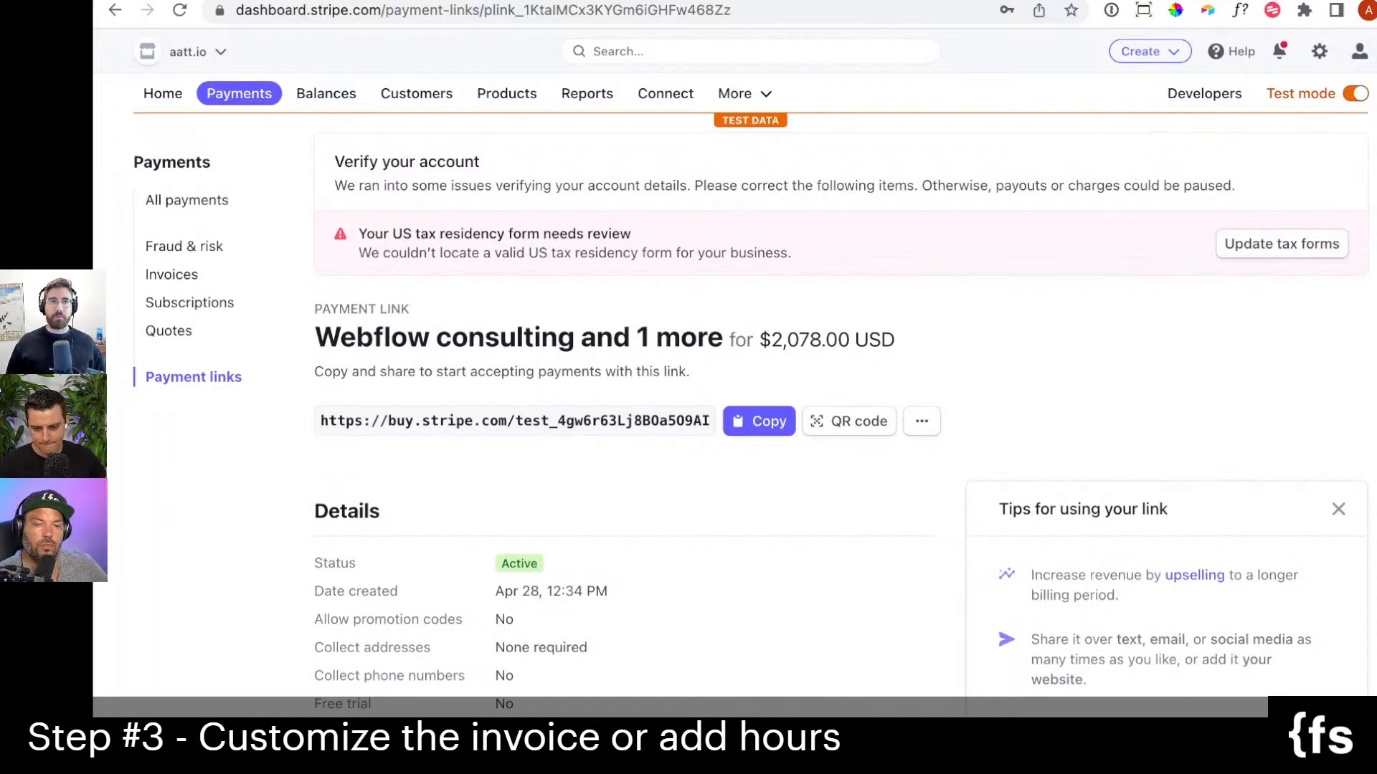
Open the Invoicing section and look over the list of all test invoices.
click(730, 93)
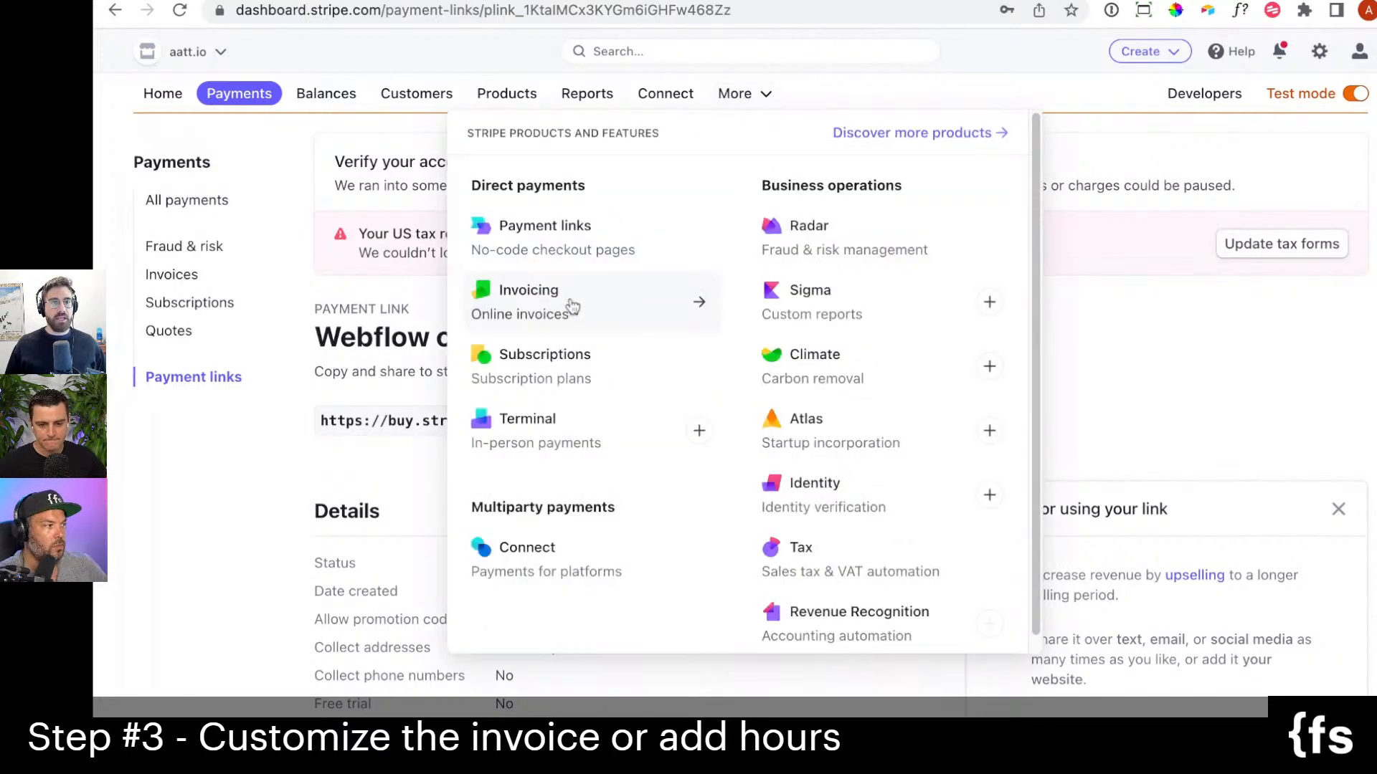
click(572, 307)
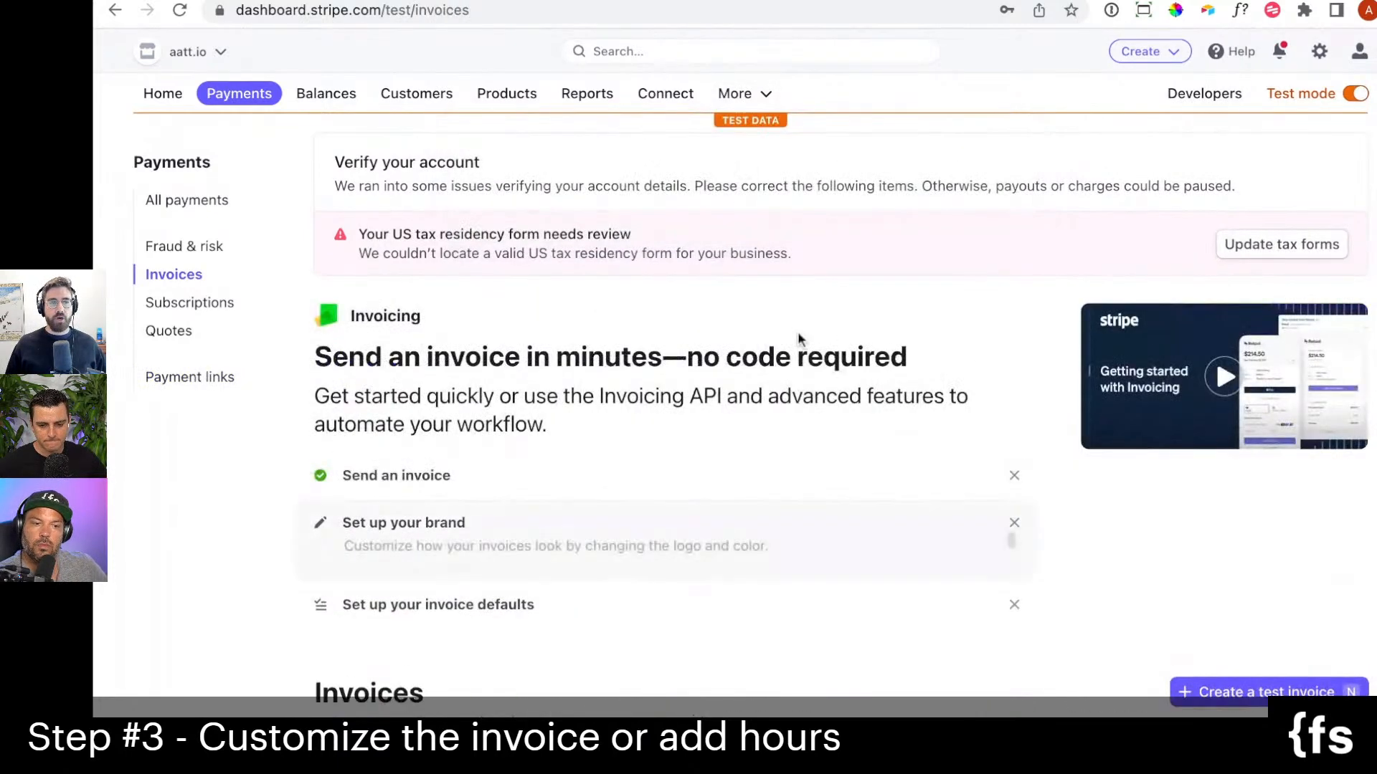
scroll(797, 337, down, 4)
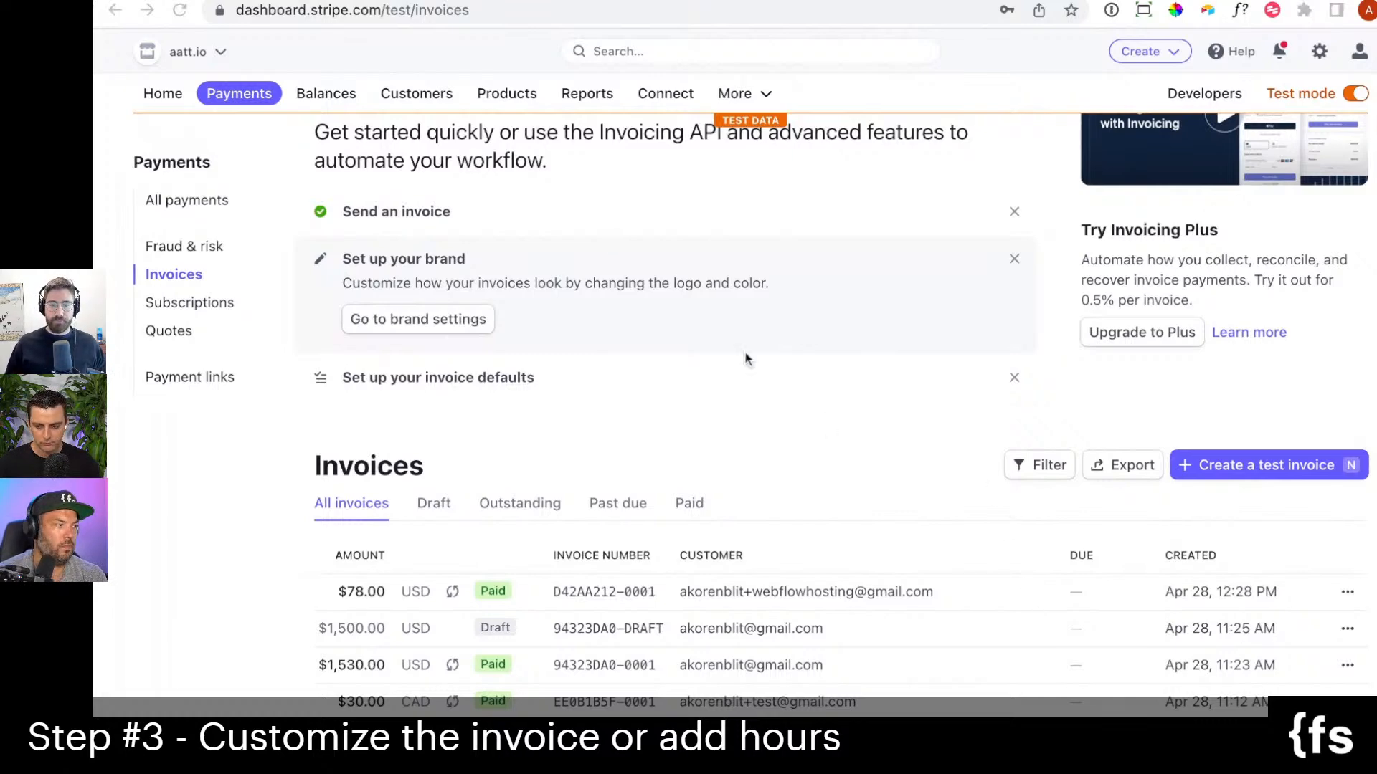
Open the Home dashboard and look over today's volume and the reports overview.
click(173, 96)
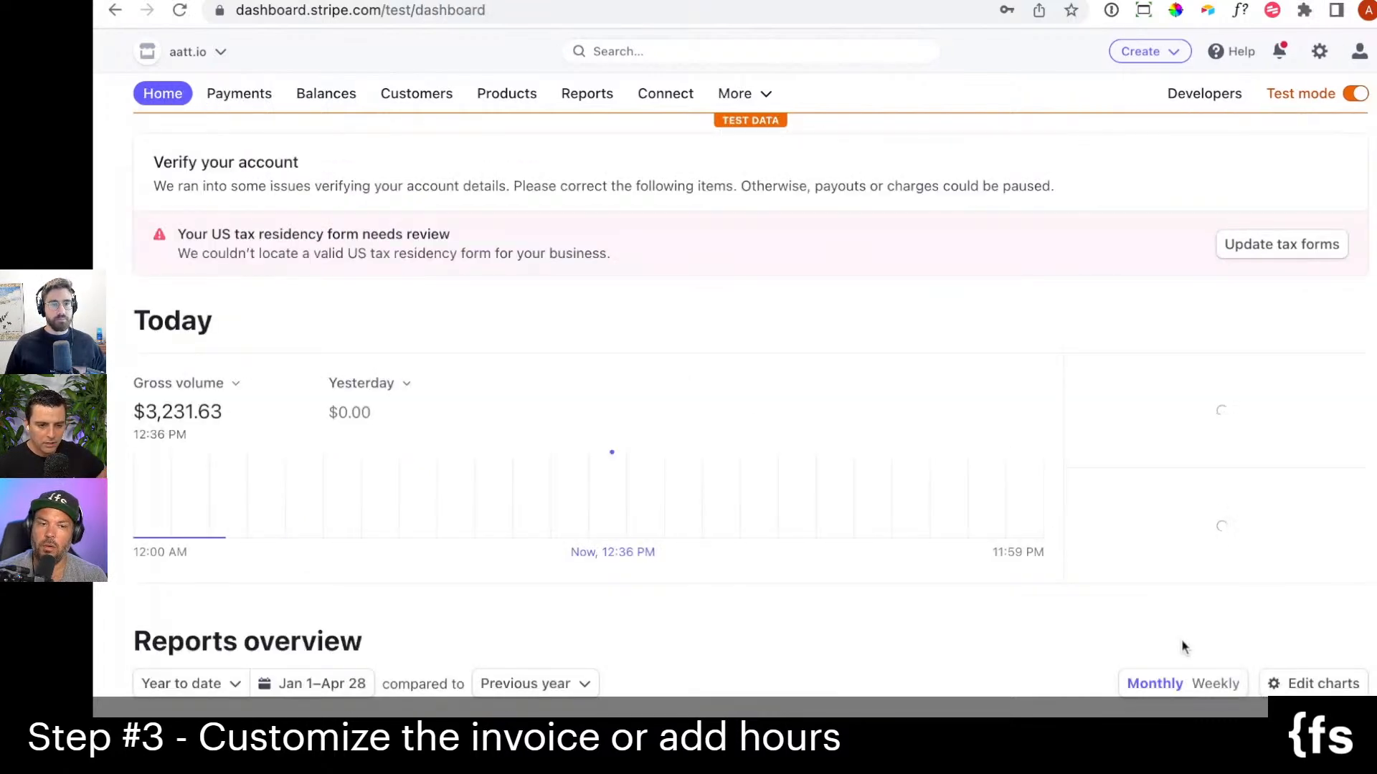
scroll(984, 321, down, 3)
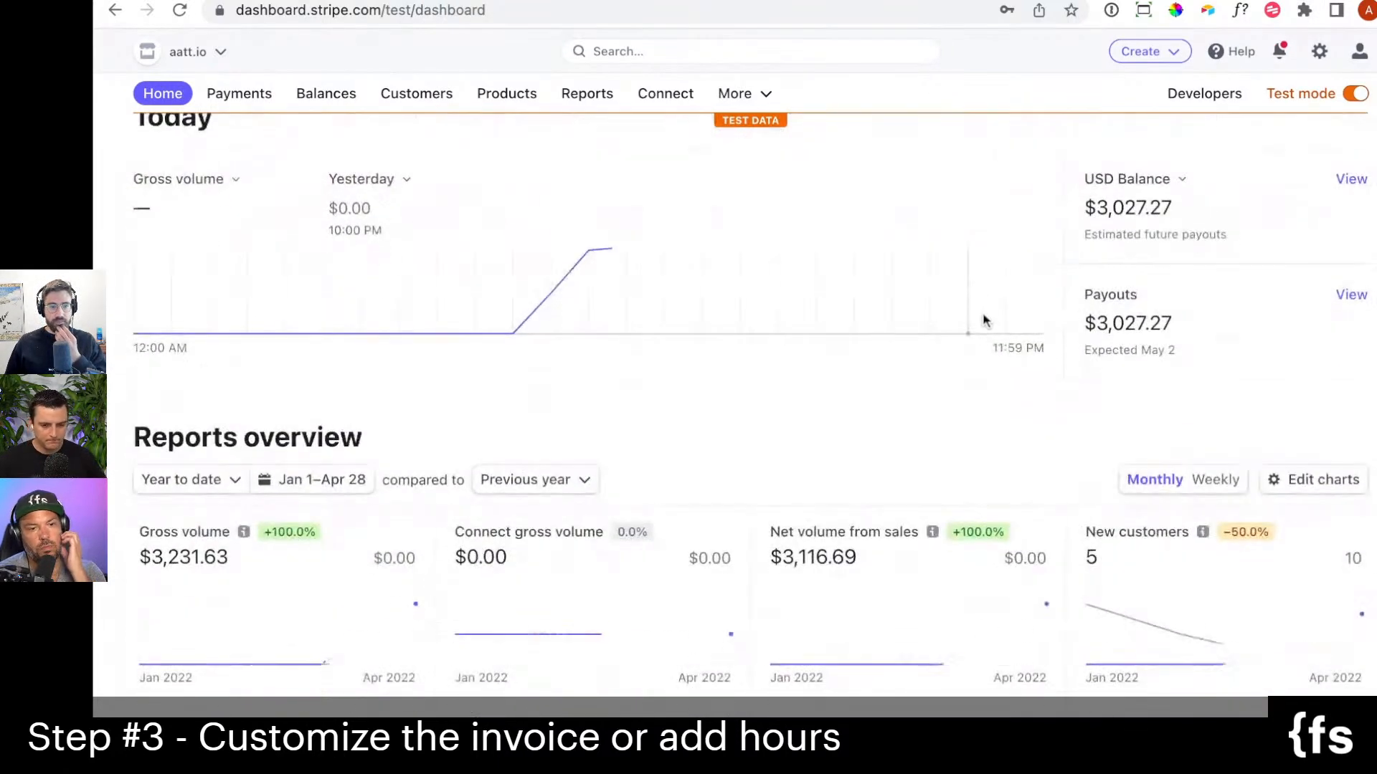
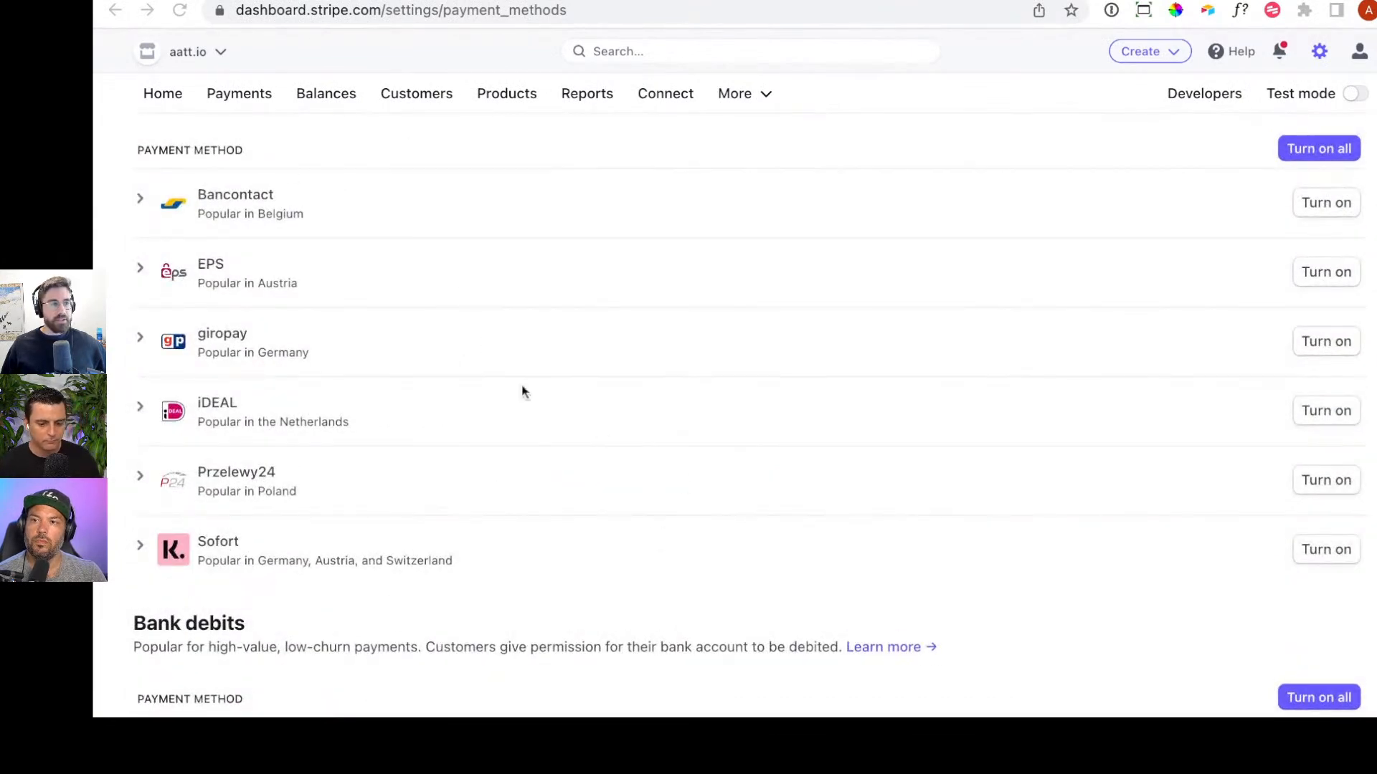
Look over the available bank redirect, bank debit and card payment methods in the account's payment method settings.
scroll(519, 481, down, 2)
scroll(527, 486, down, 2)
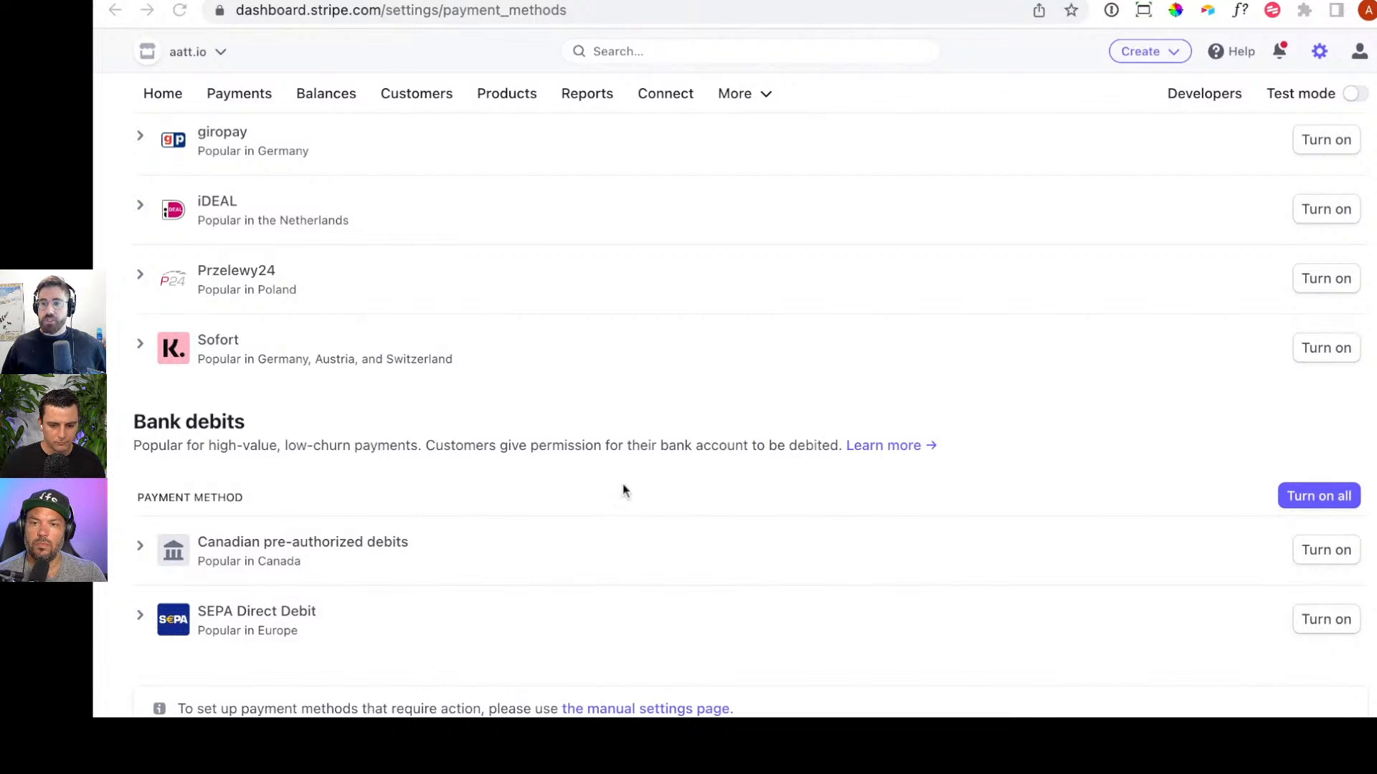
scroll(622, 489, up, 4)
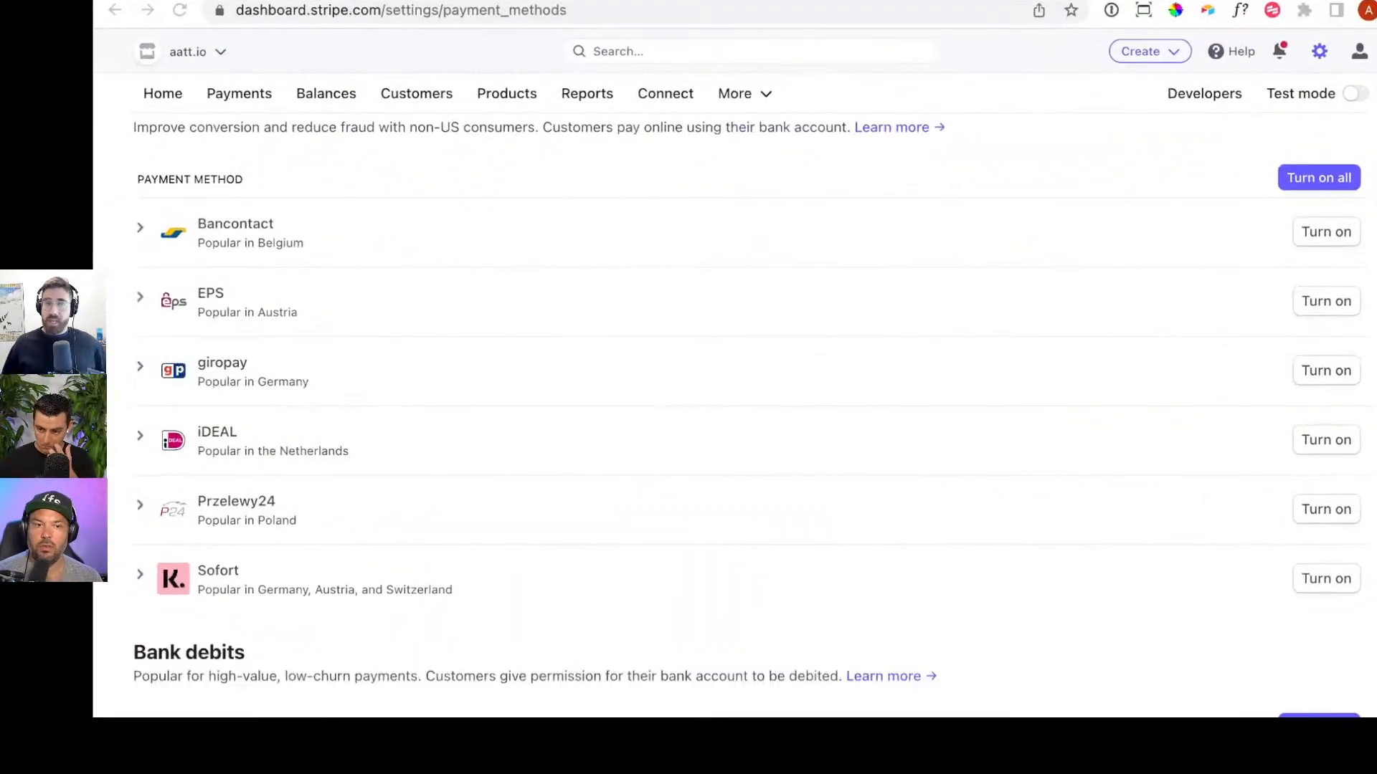
click(539, 167)
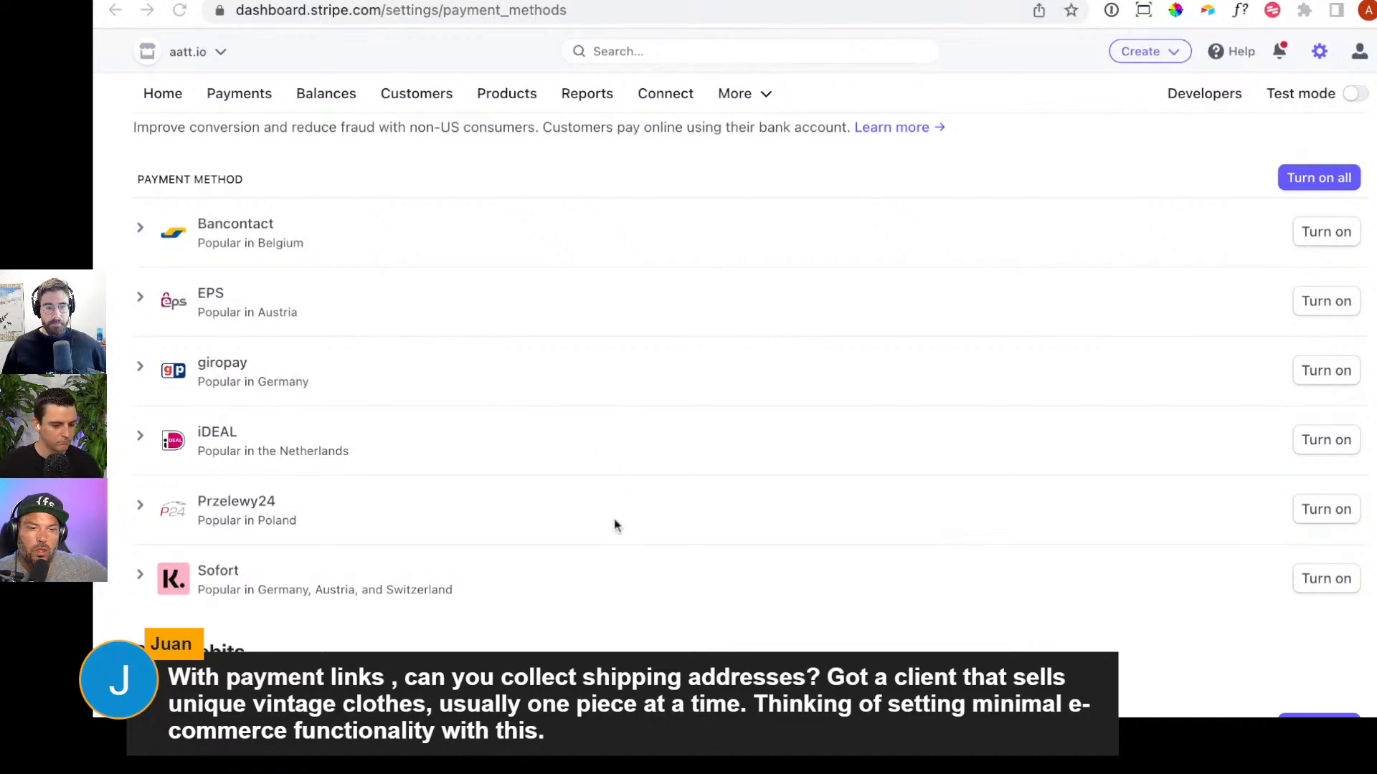
scroll(452, 369, up, 10)
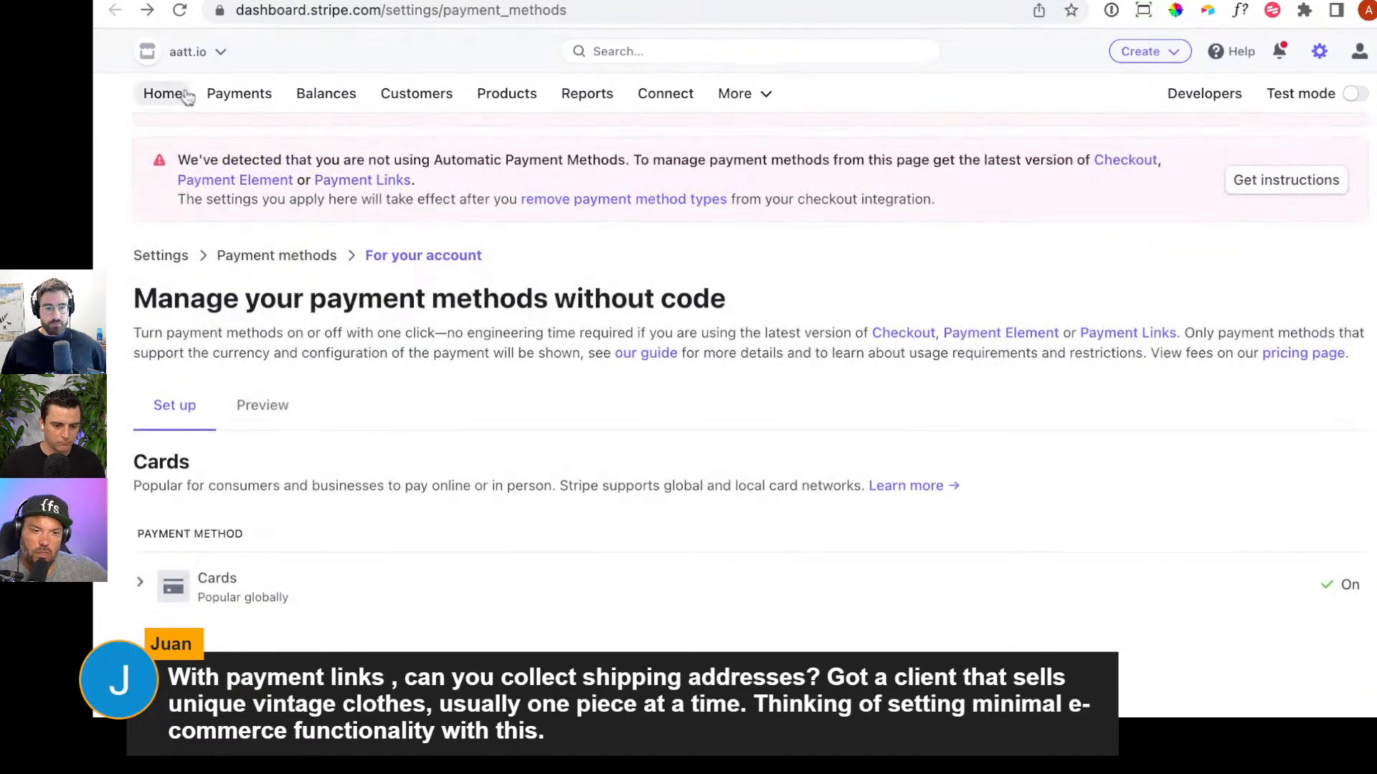
Open the live Home dashboard, switch to the test checkout page for the monthly hosting subscription, and look over its payment form.
click(183, 95)
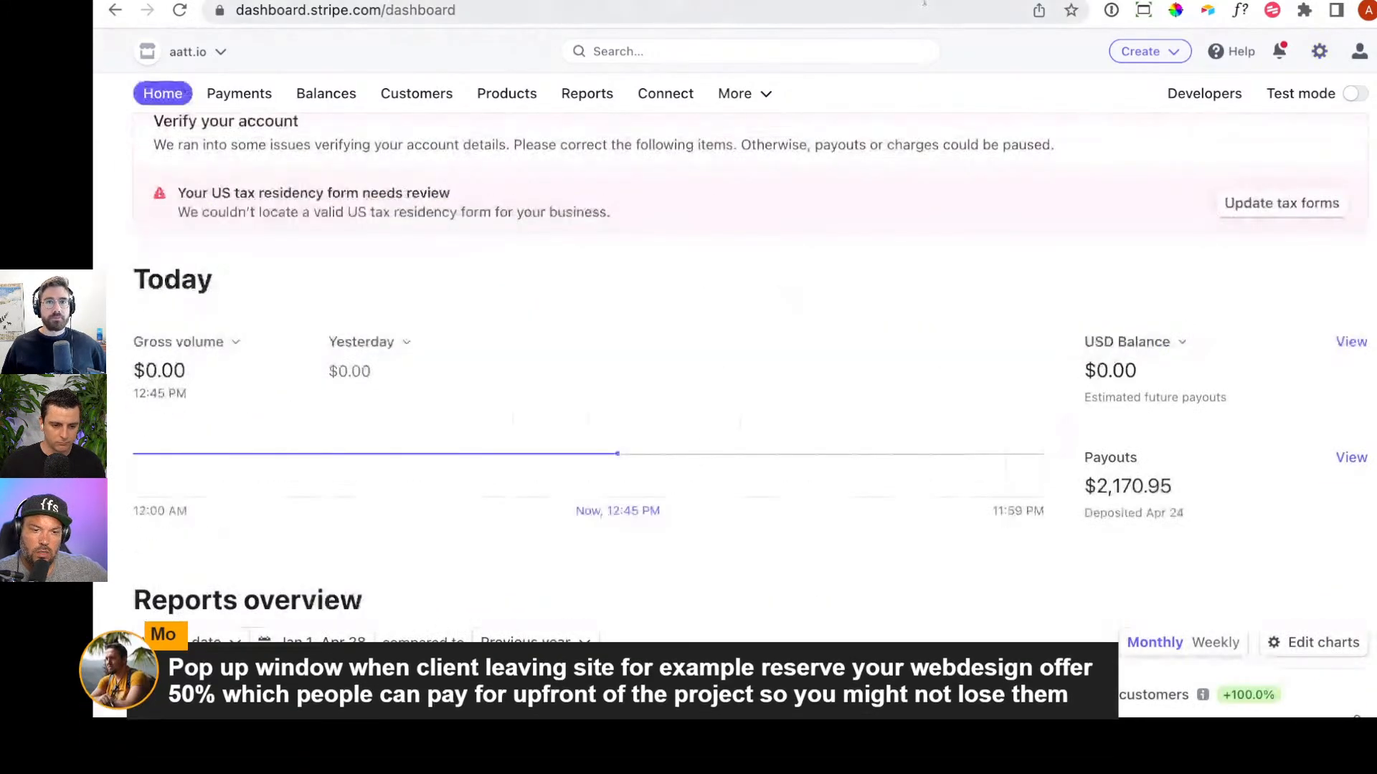
click(1061, 1)
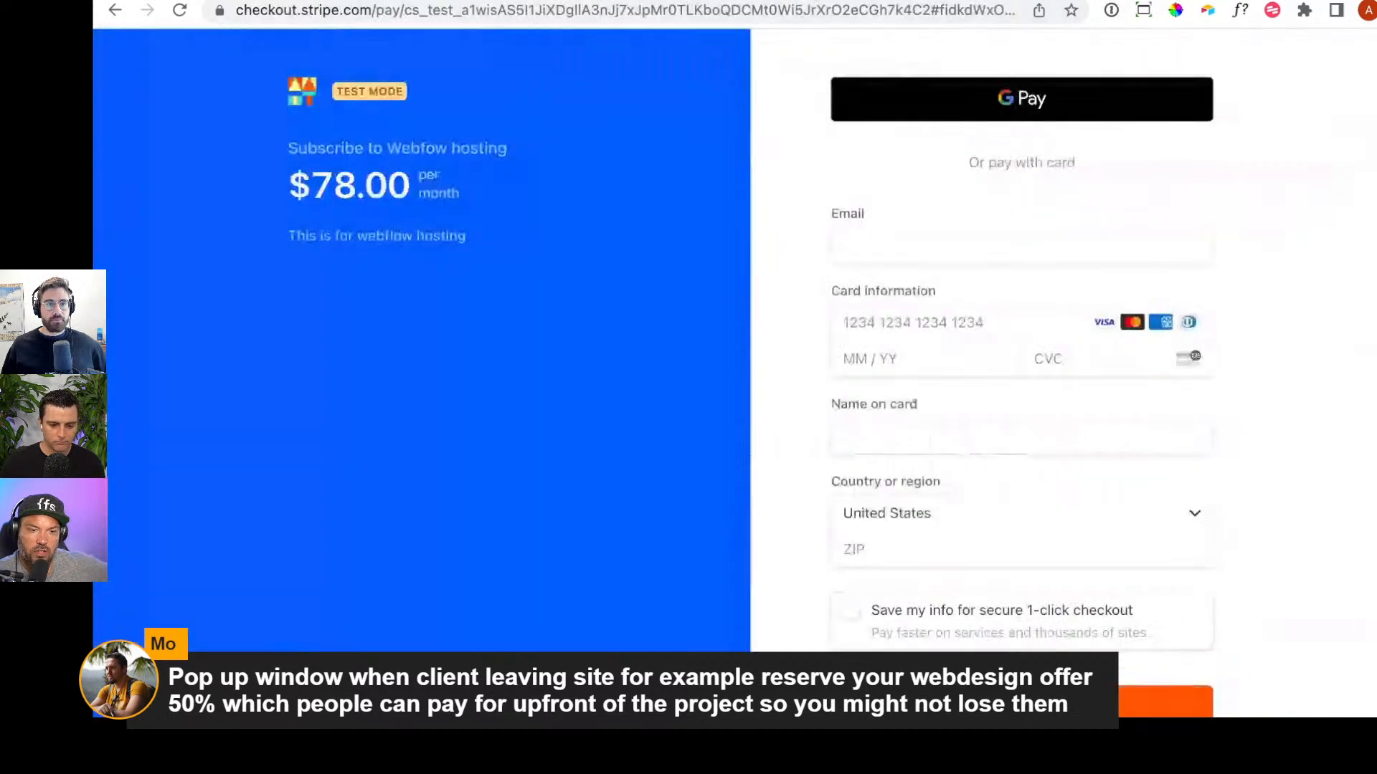
scroll(1082, 223, down, 2)
scroll(1085, 225, up, 2)
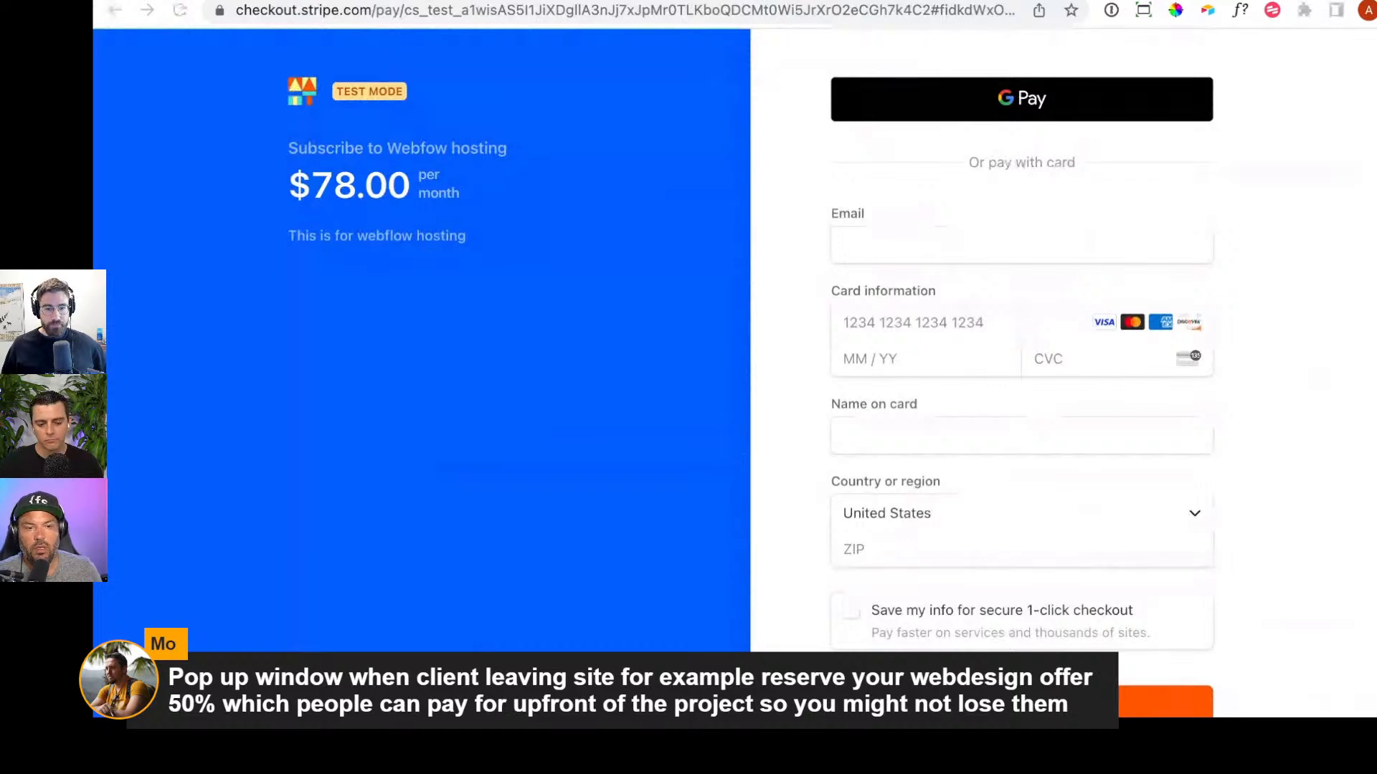
click(690, 338)
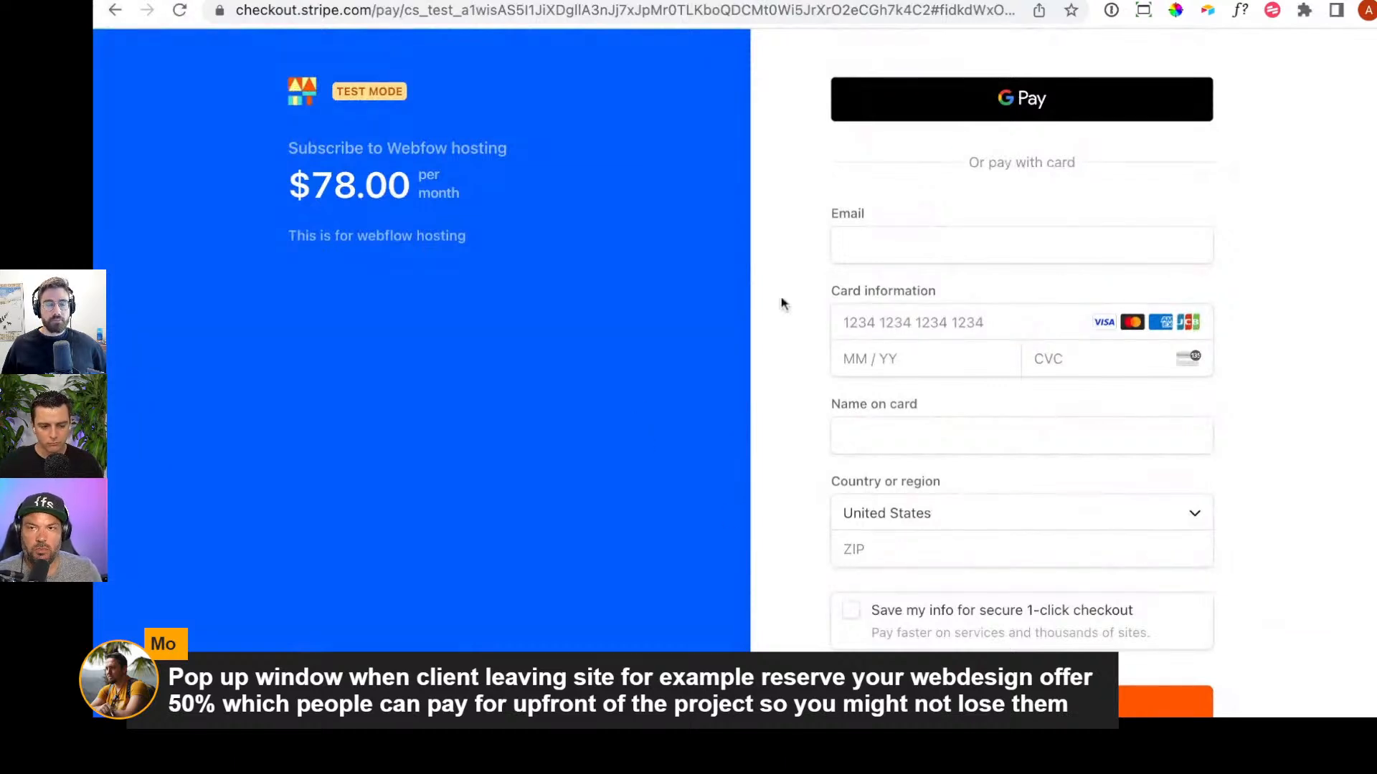
scroll(1036, 529, down, 1)
scroll(1039, 534, down, 1)
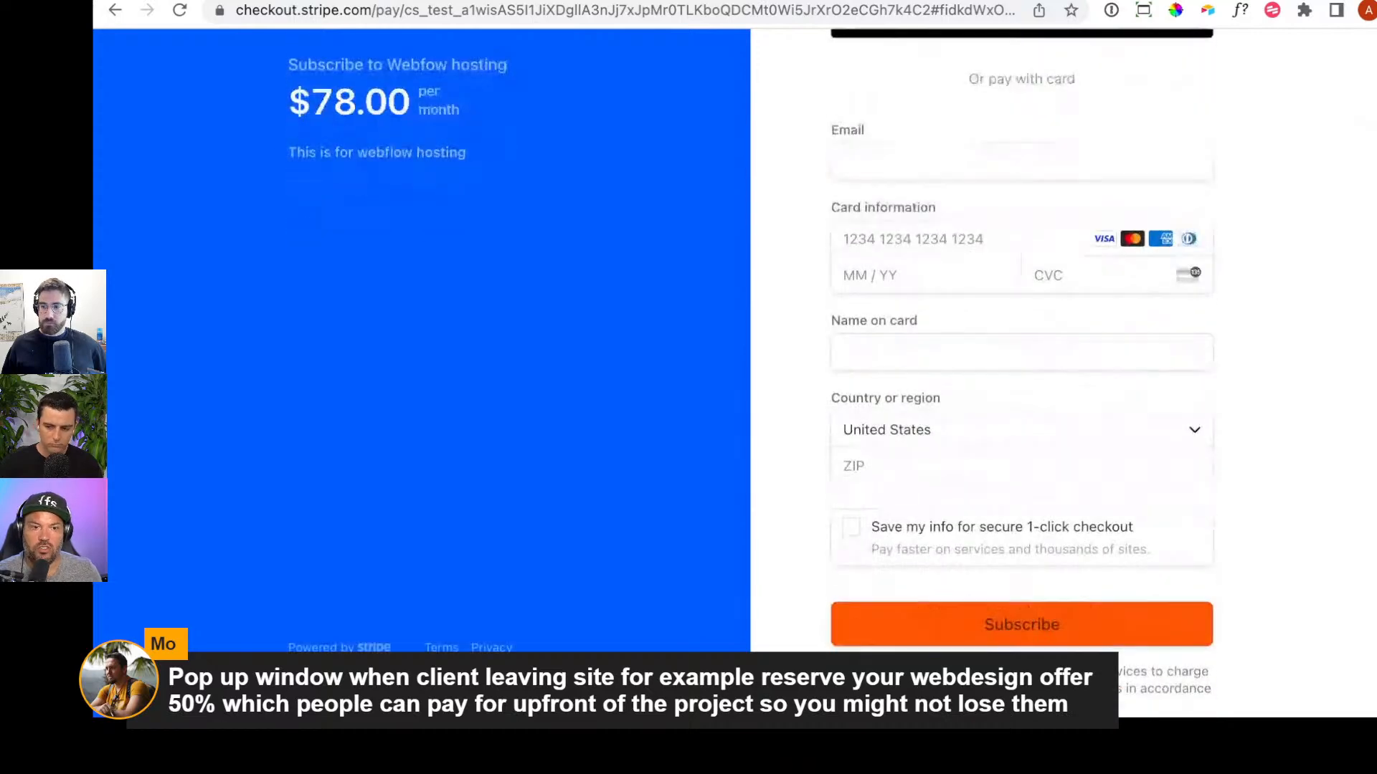
Return to the test-mode Home dashboard and look over its volume chart and reports overview.
click(397, 2)
scroll(1080, 547, down, 3)
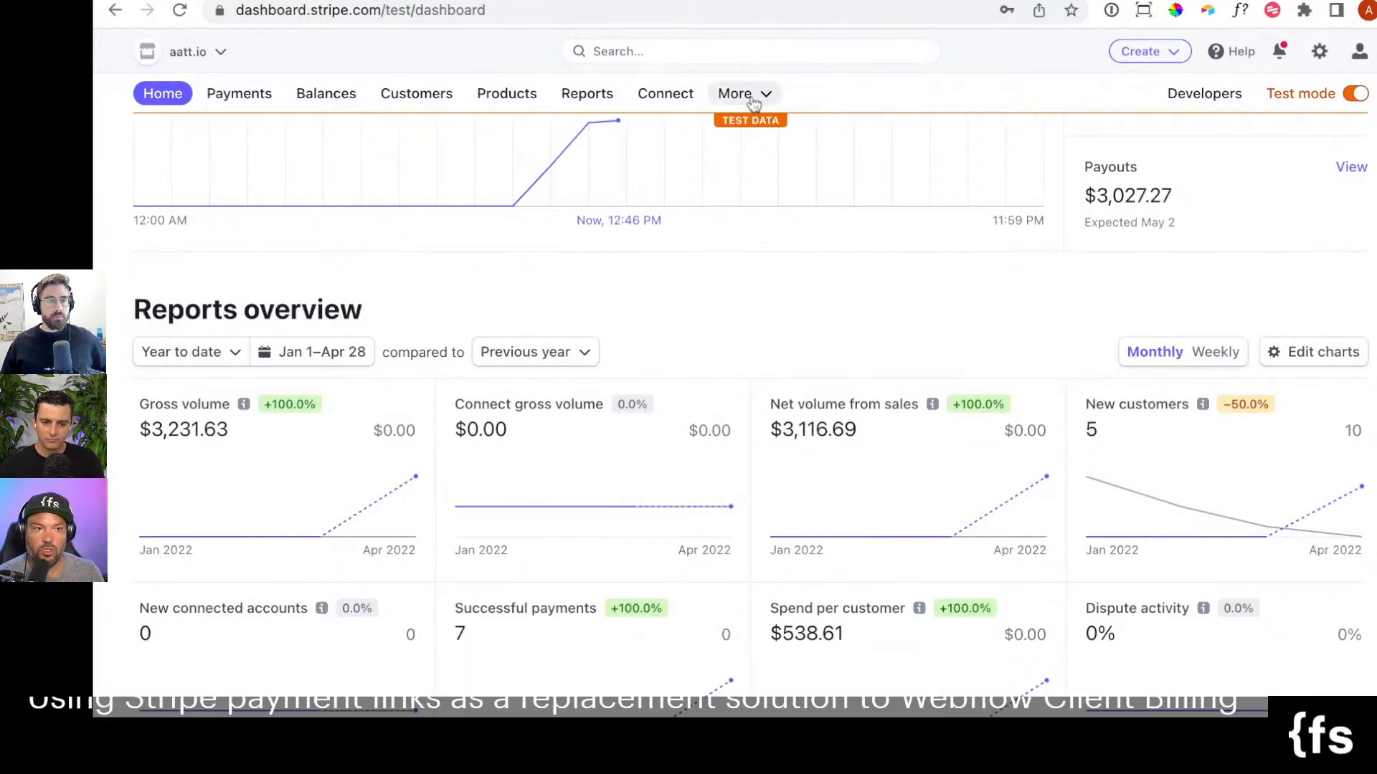
scroll(863, 394, up, 1)
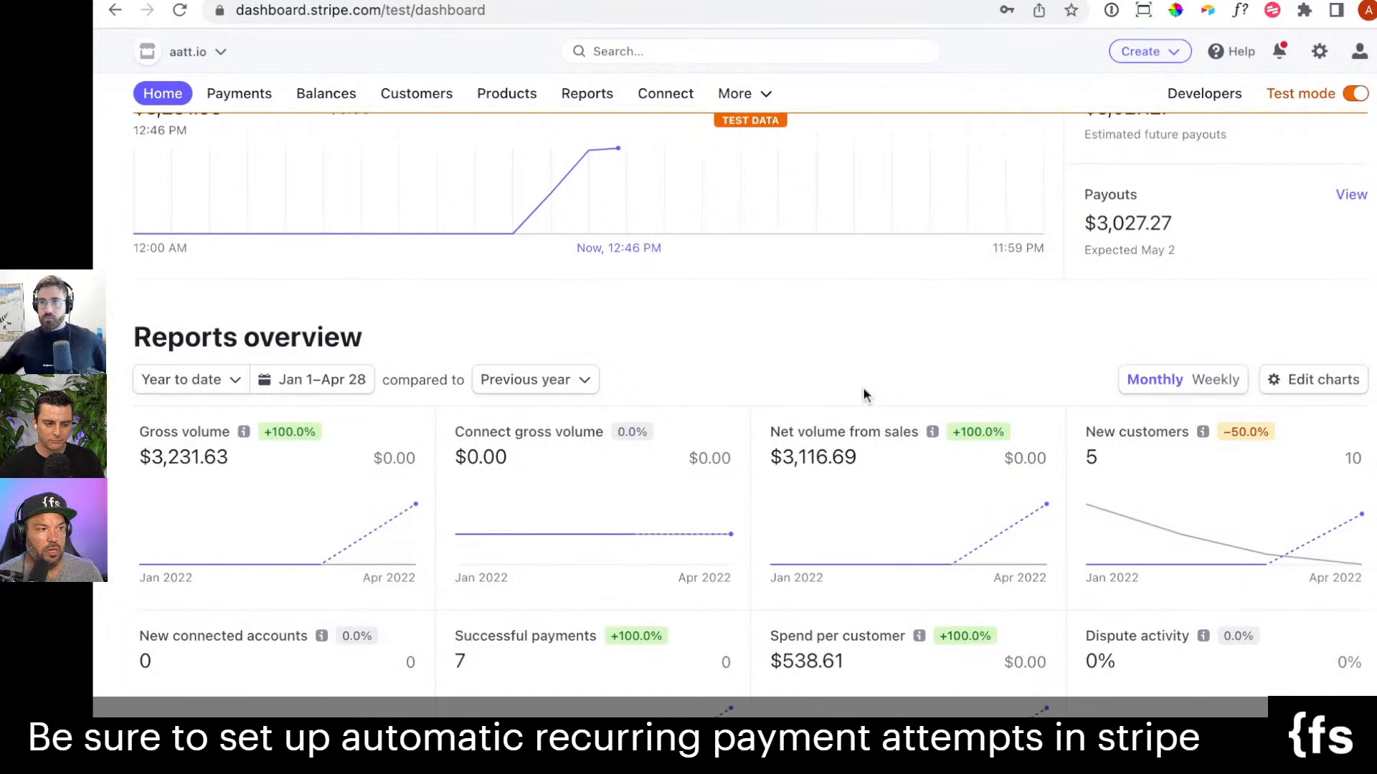
scroll(864, 394, up, 4)
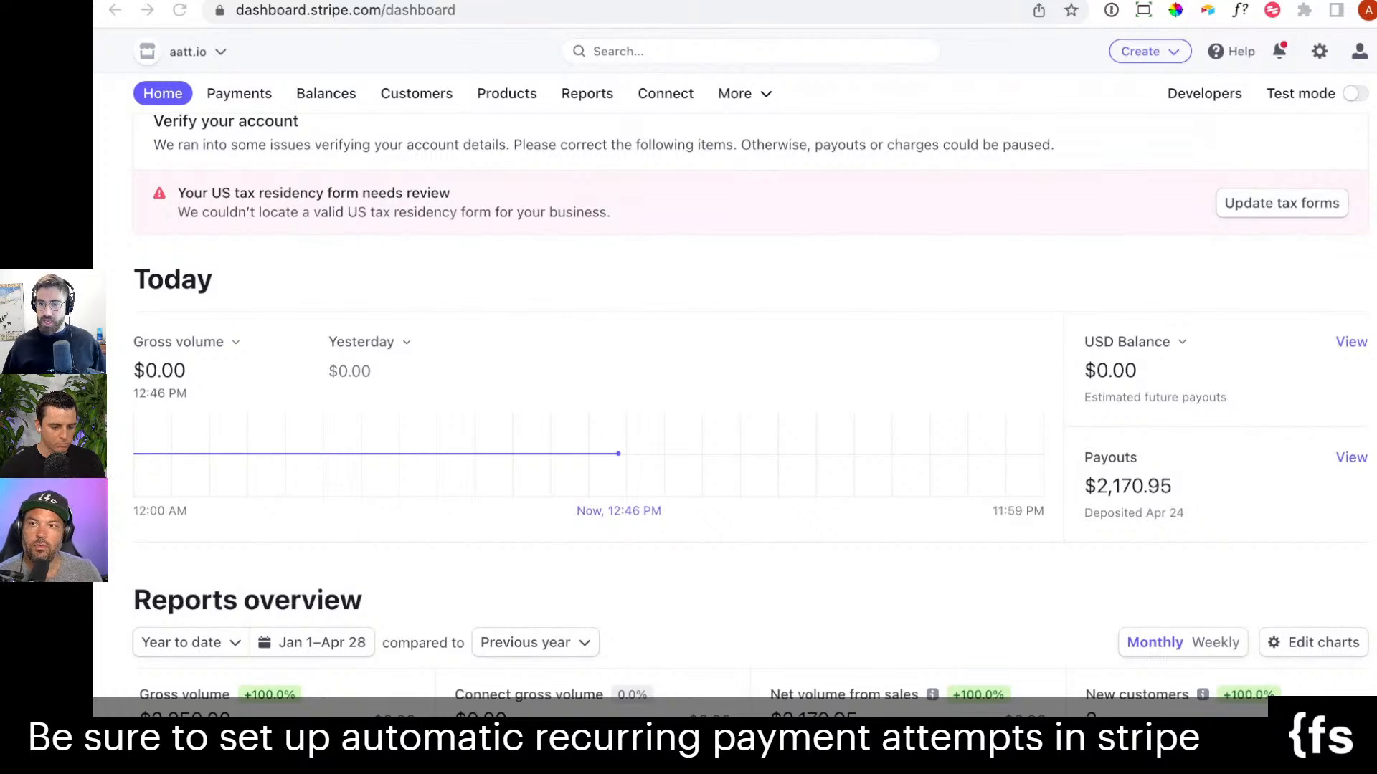
Open the Subscriptions and emails settings at dashboard.stripe.com/settings/billing/automatic in a new browser tab.
click(713, 413)
key(super+t)
text(https://dashboard.stripe.com/settings/billing/automatic)
key(Return)
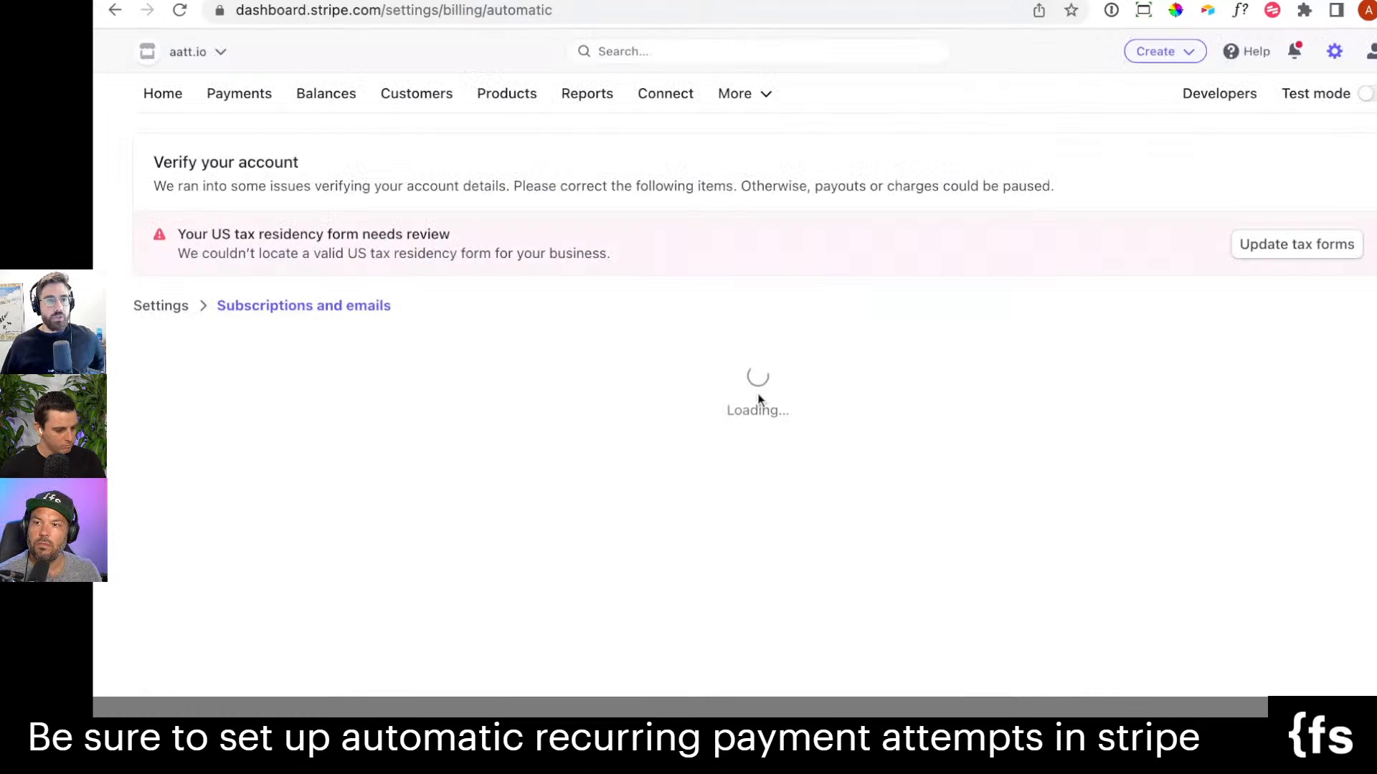
Examine the free trial messaging, failed payment prevention, retry schedule and customer email options in the subscription settings.
scroll(674, 323, down, 1)
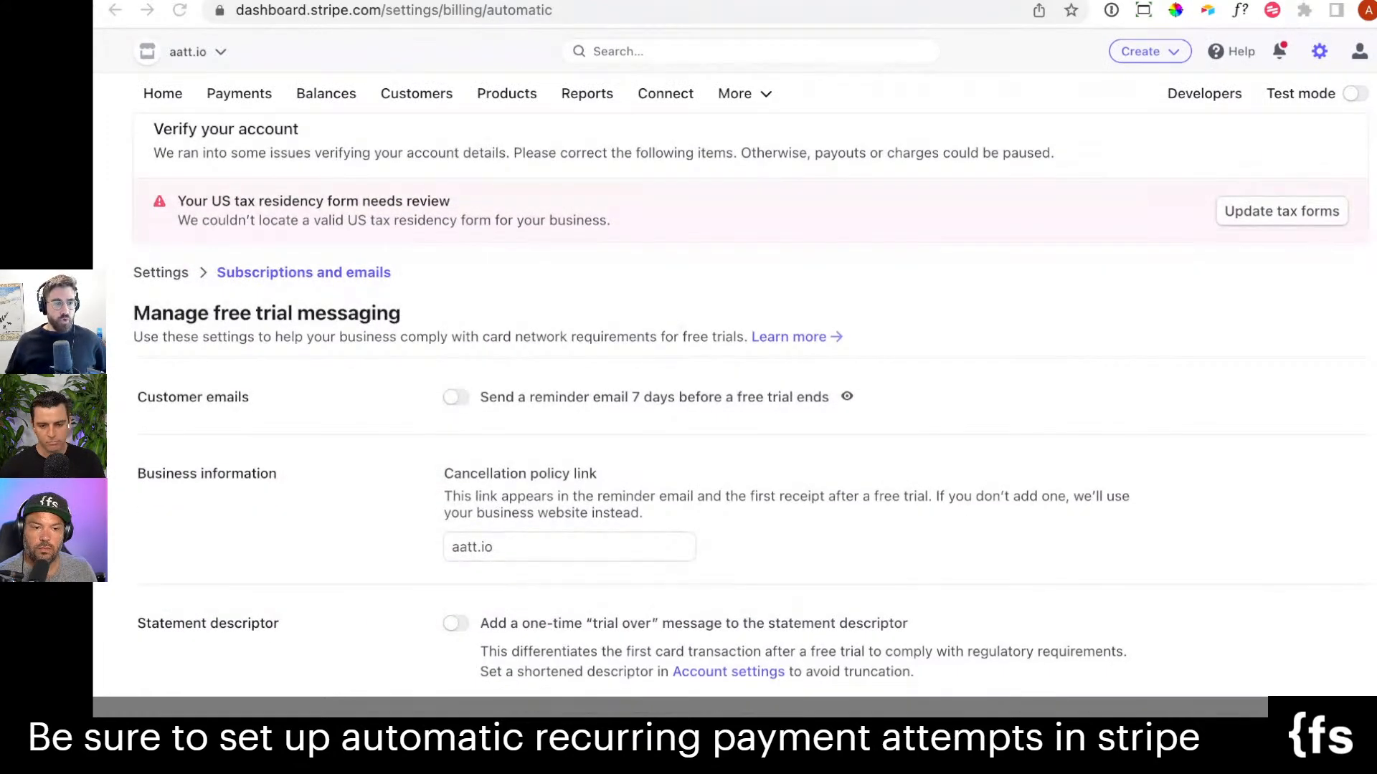
scroll(1194, 393, down, 5)
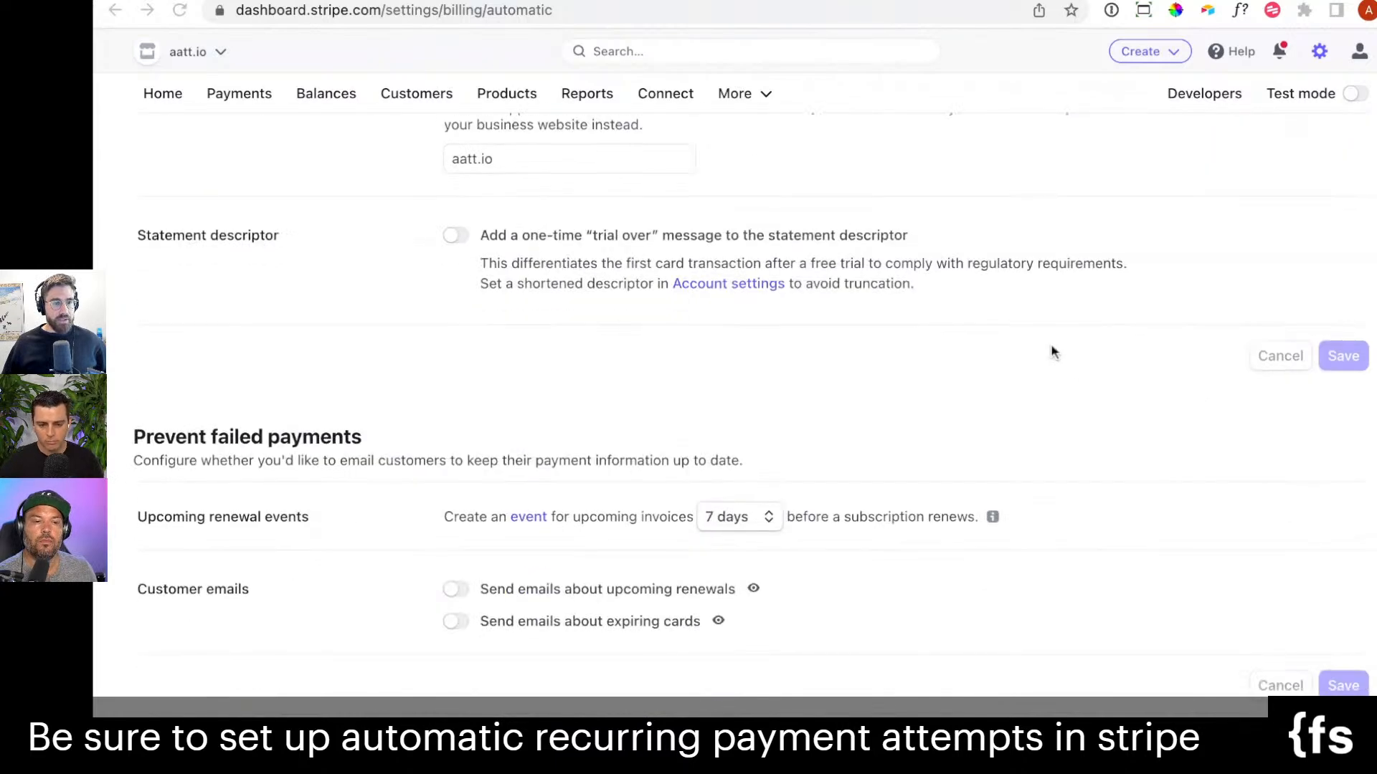
scroll(529, 564, down, 1)
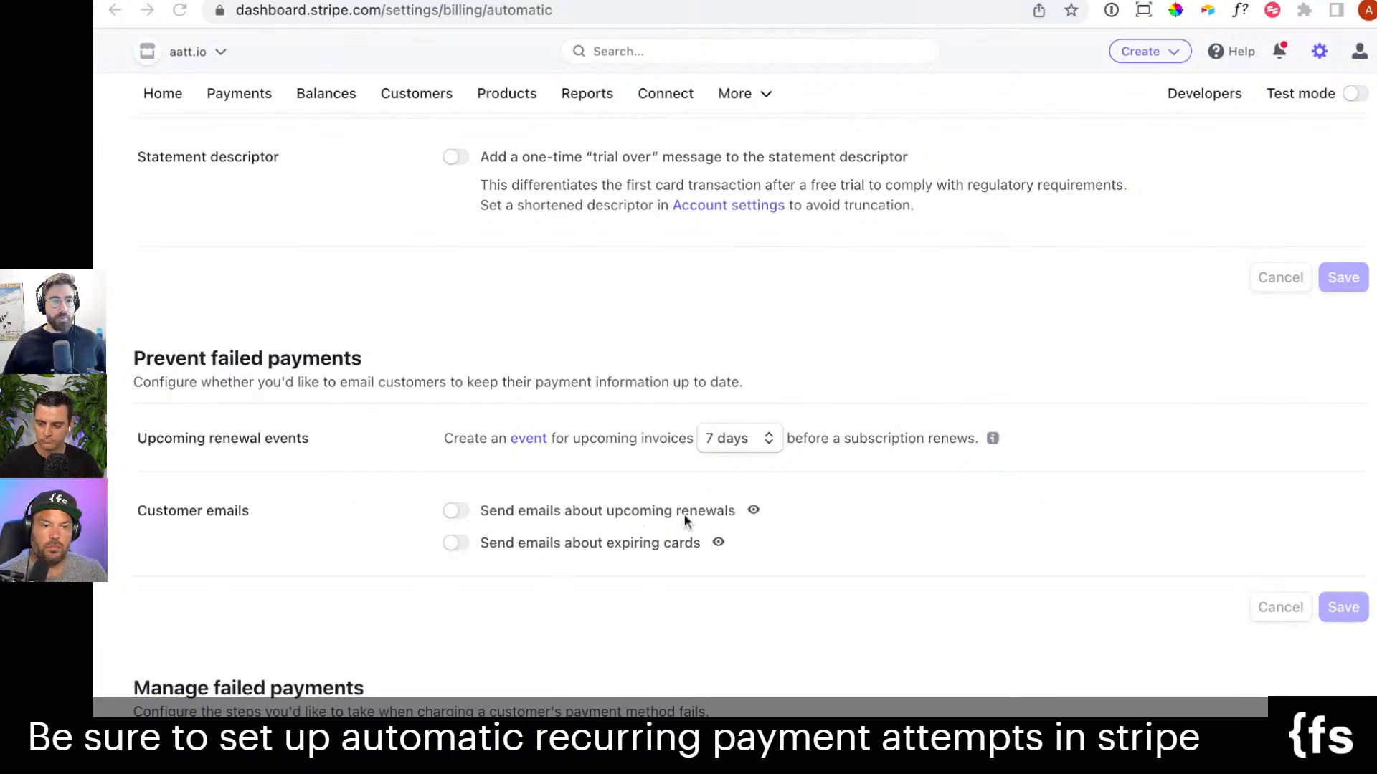
scroll(596, 531, down, 4)
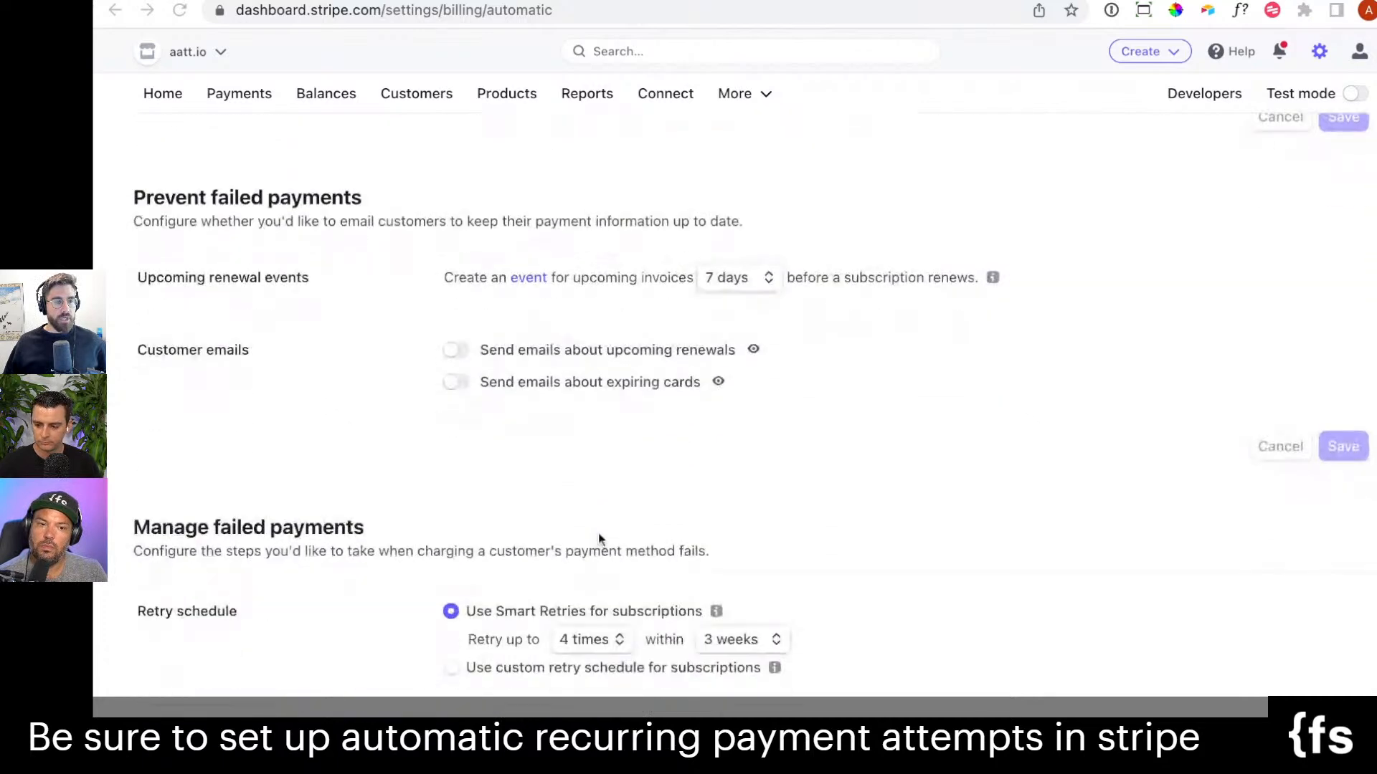
scroll(479, 445, down, 5)
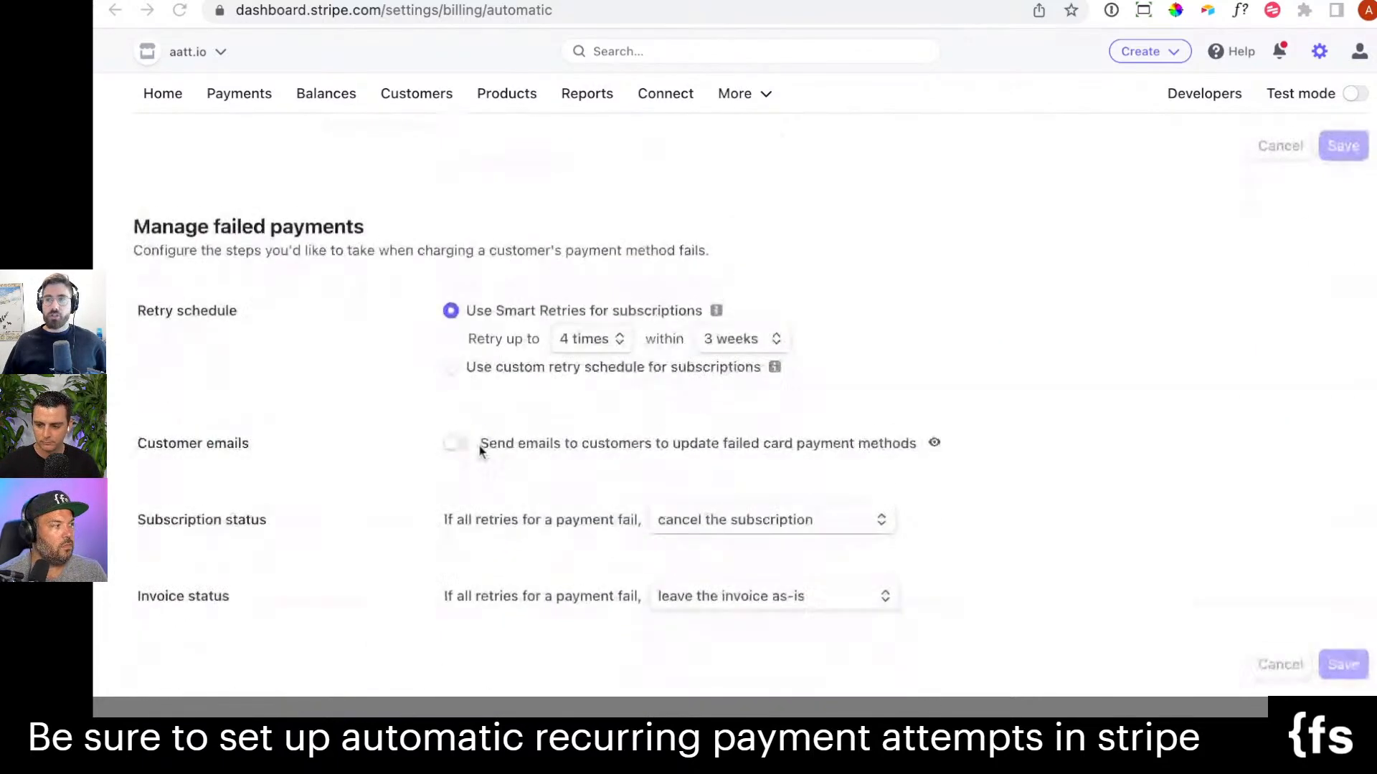